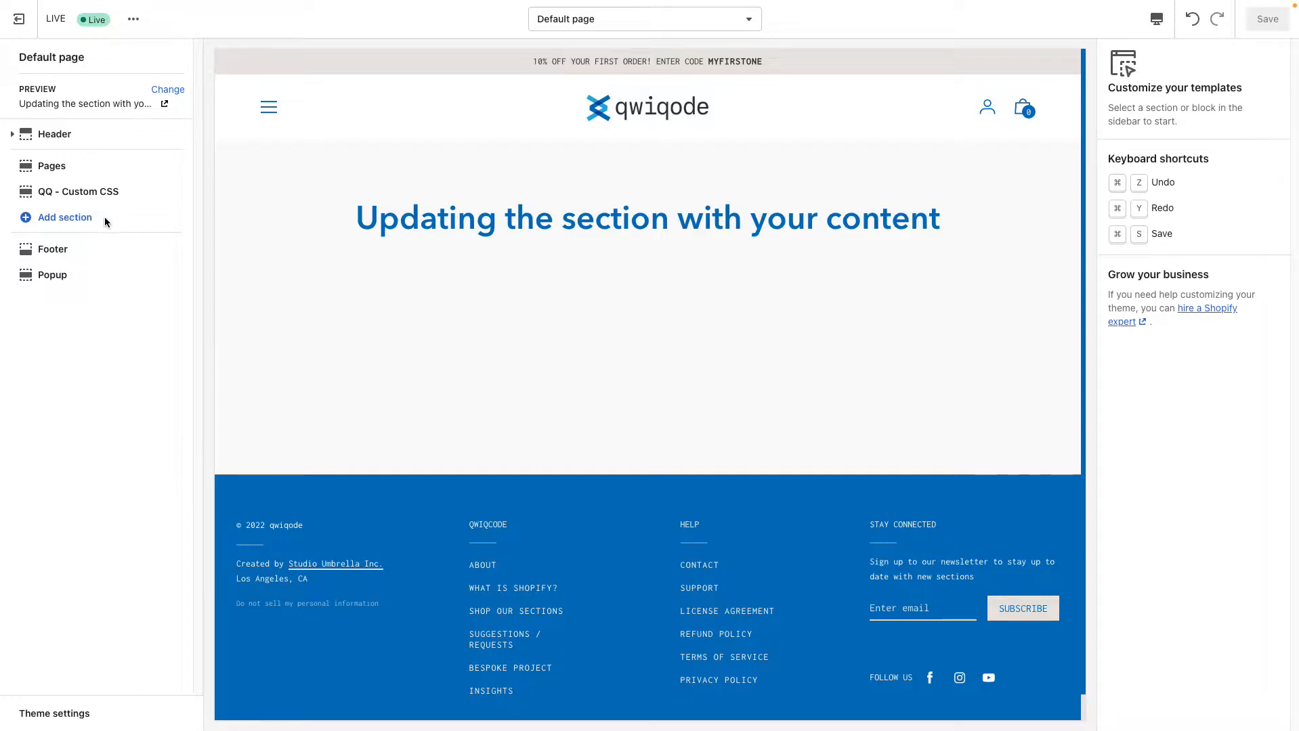
Search the theme sections for "video" and add the QQ - Split Screen Video section below QQ - Custom CSS
{"action": "left_click", "coordinate": [70, 223]}
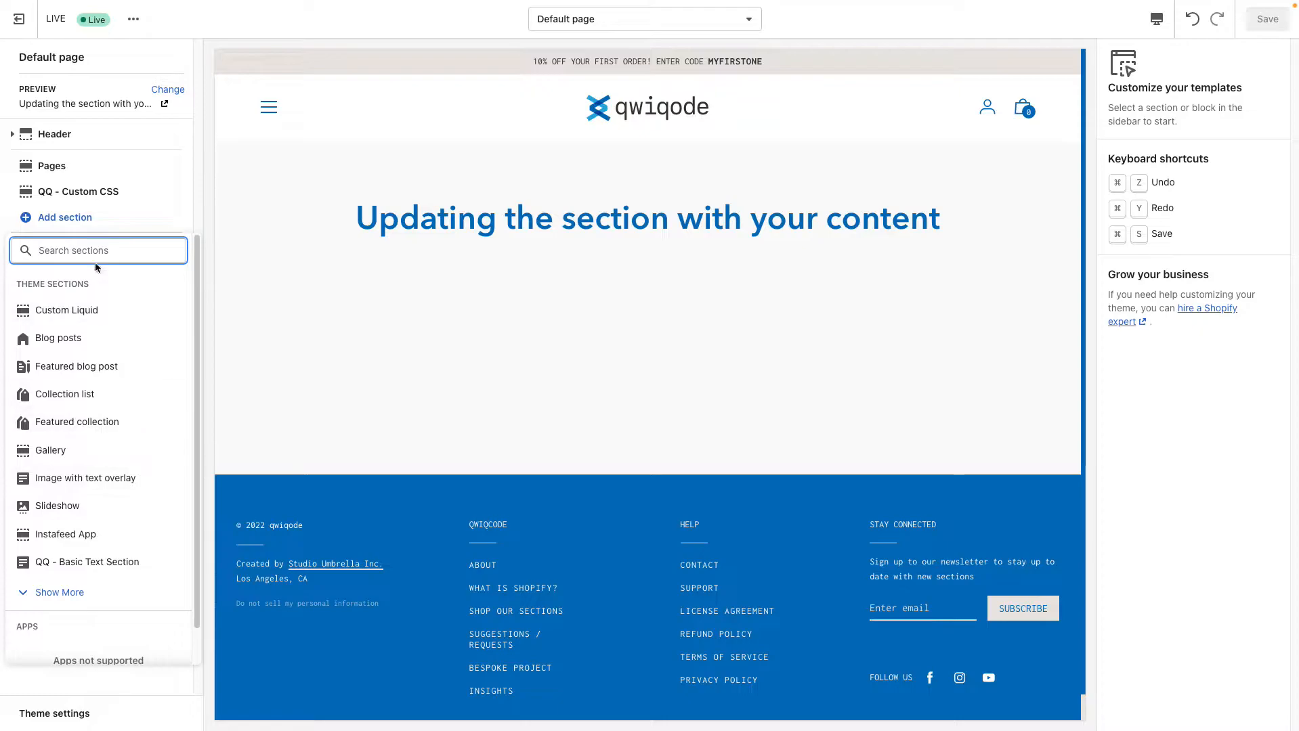
{"action": "type", "text": "video"}
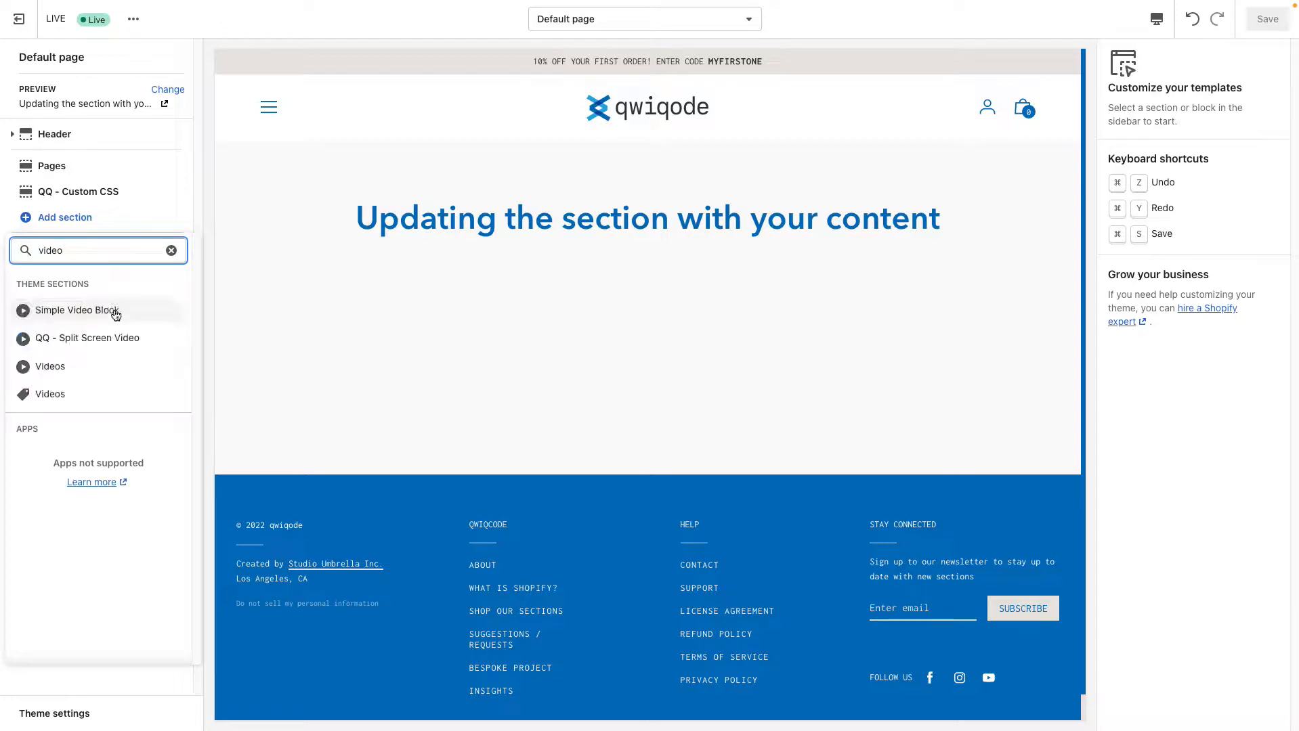
{"action": "left_click", "coordinate": [135, 340]}
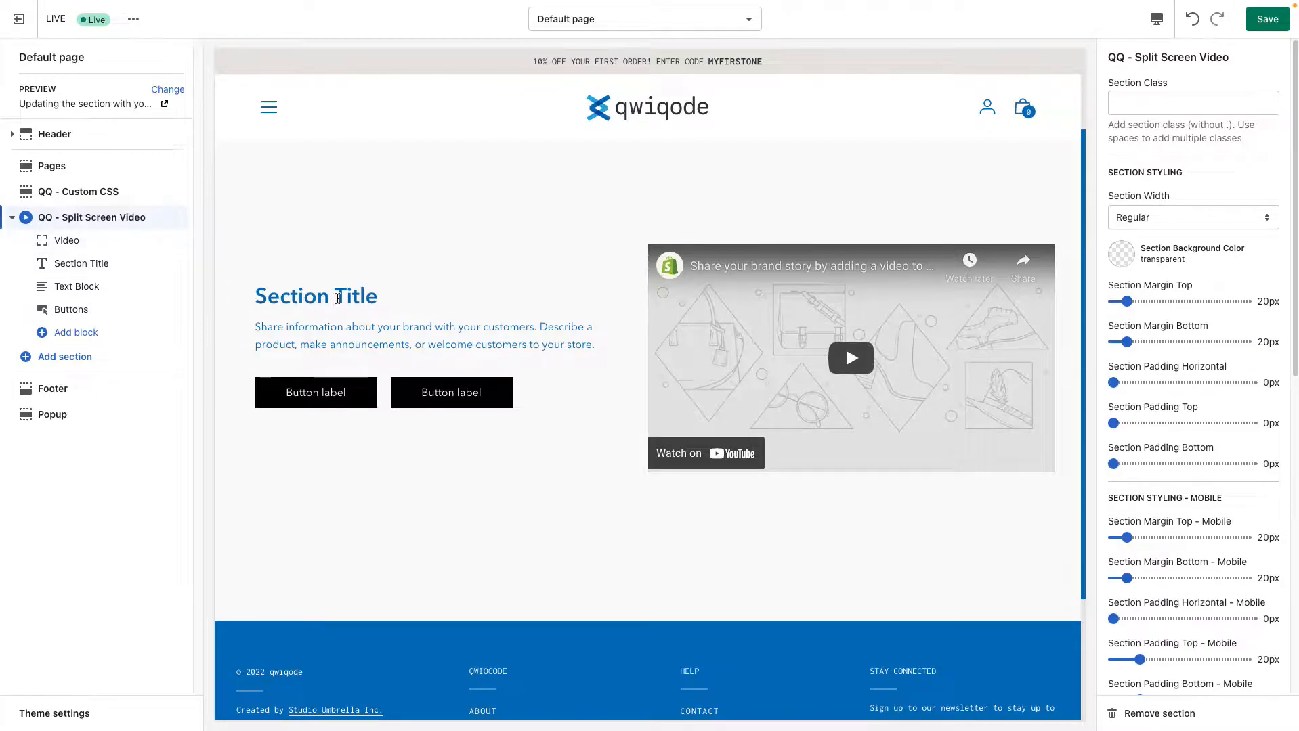
{"action": "left_click_drag", "start_coordinate": [261, 328], "coordinate": [379, 345]}
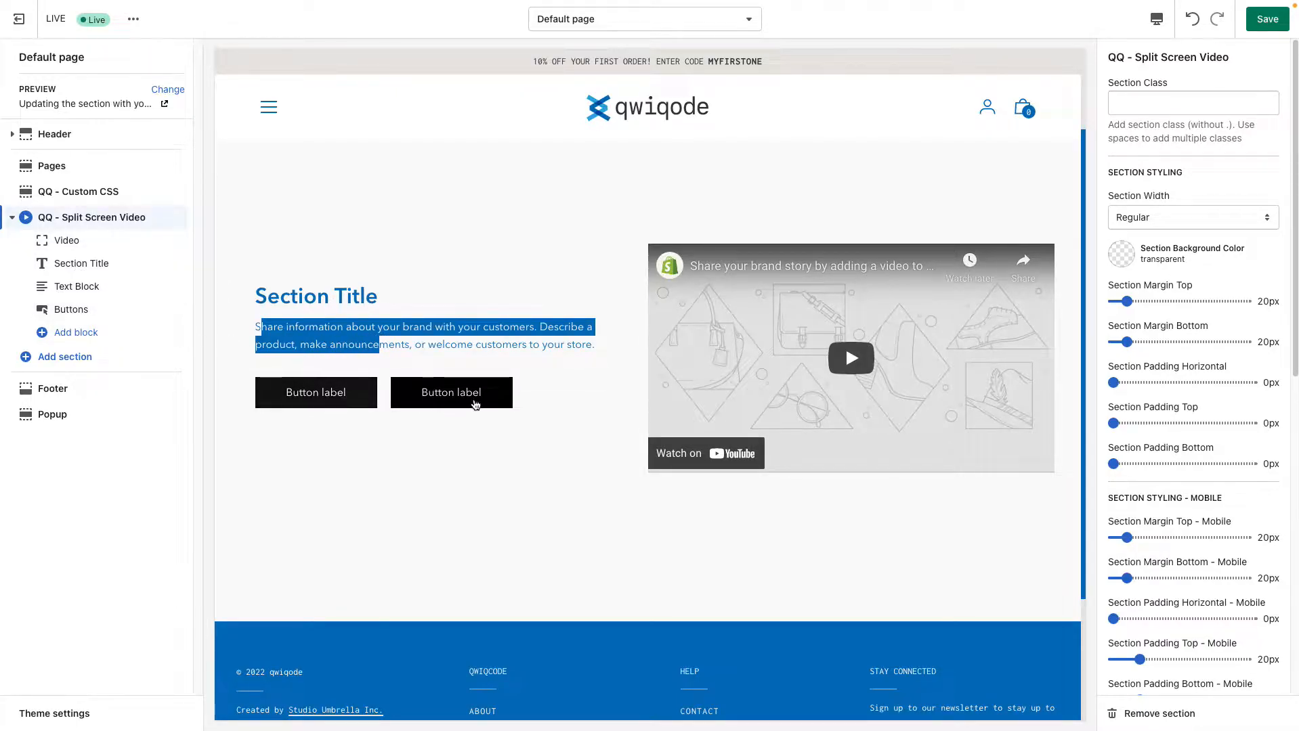
Add a Subtitle block to the split screen video section, place it above Section Title and hide it
{"action": "left_click", "coordinate": [73, 336]}
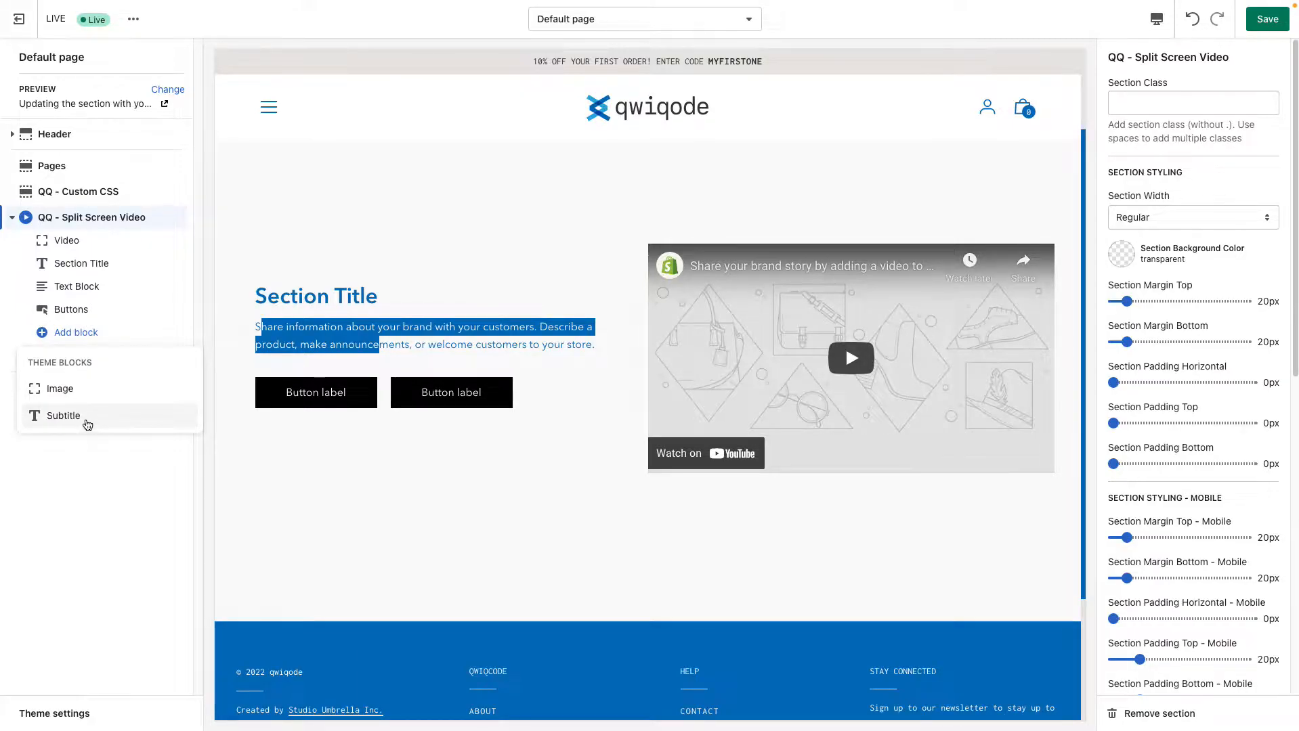
{"action": "left_click", "coordinate": [63, 416]}
{"action": "left_click_drag", "start_coordinate": [176, 335], "coordinate": [176, 264]}
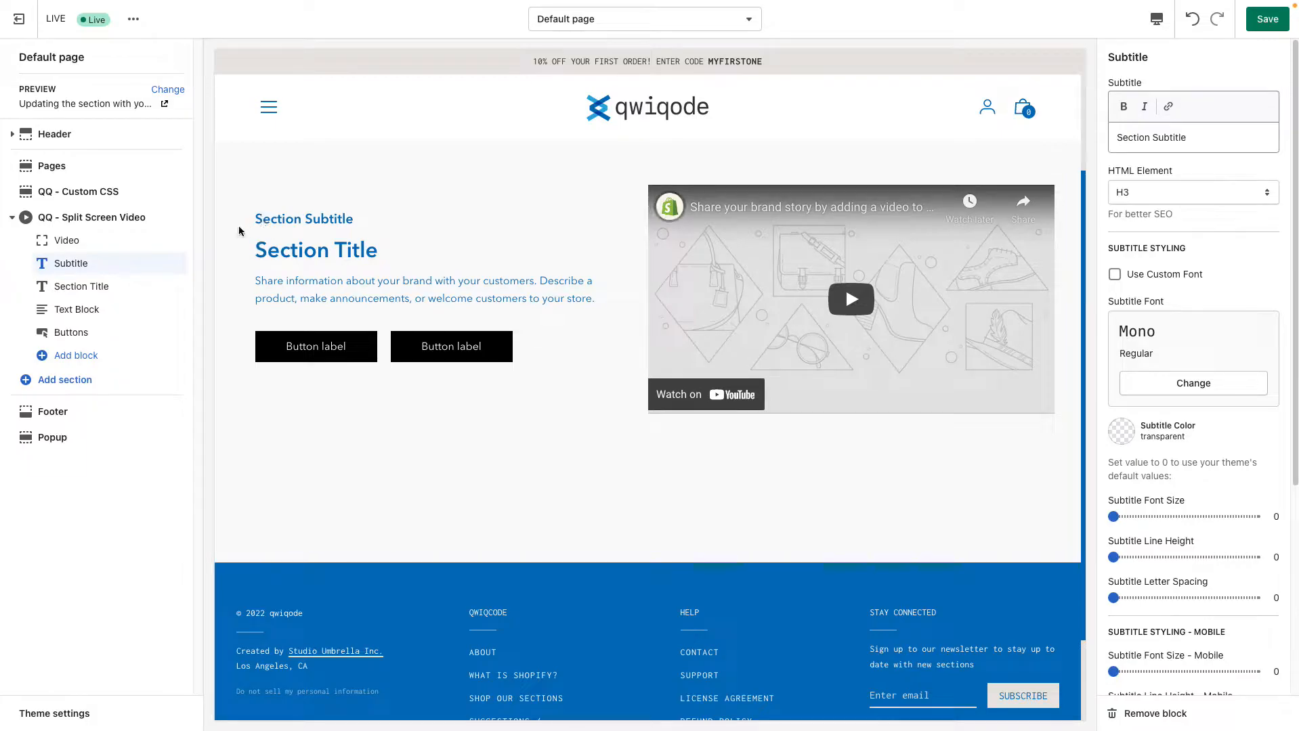
{"action": "left_click", "coordinate": [160, 265]}
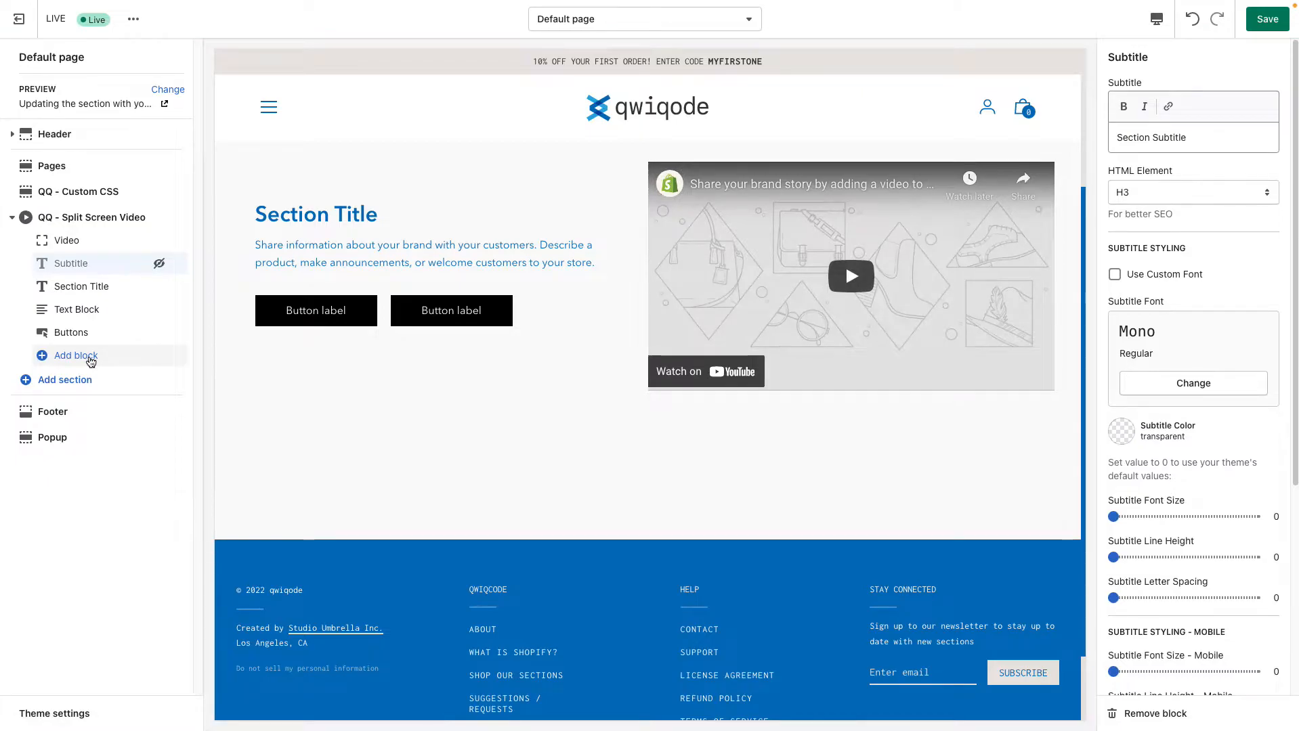
Add an Image block directly below the Video block and hide the Video block
{"action": "left_click", "coordinate": [91, 362]}
{"action": "left_click", "coordinate": [83, 411]}
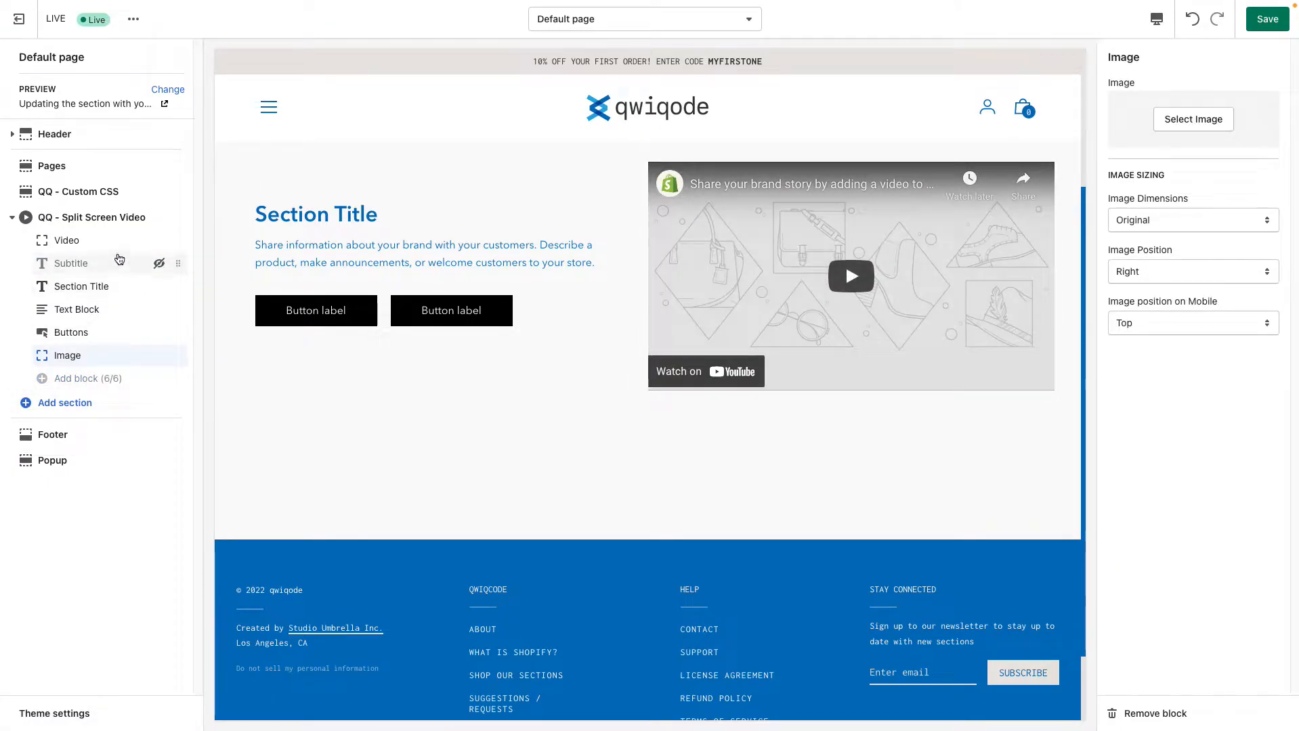
{"action": "left_click_drag", "start_coordinate": [178, 354], "coordinate": [165, 258]}
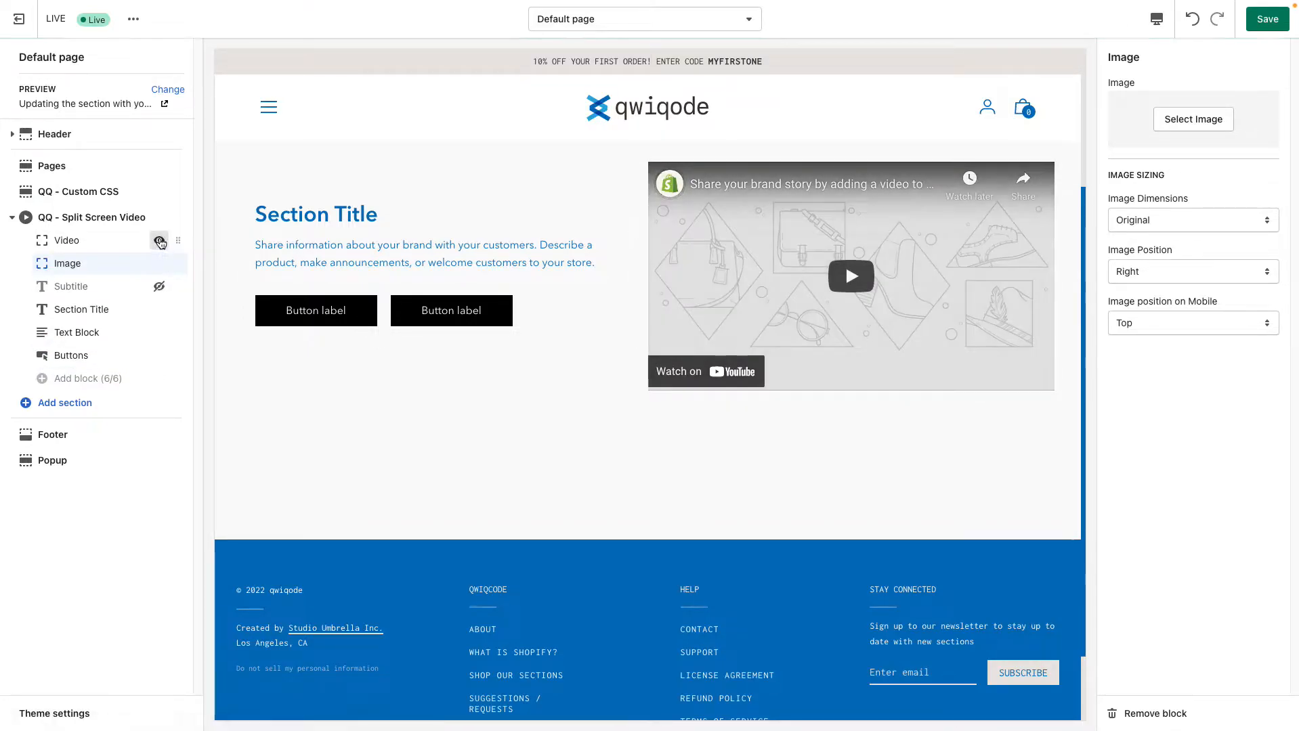
{"action": "left_click", "coordinate": [160, 242]}
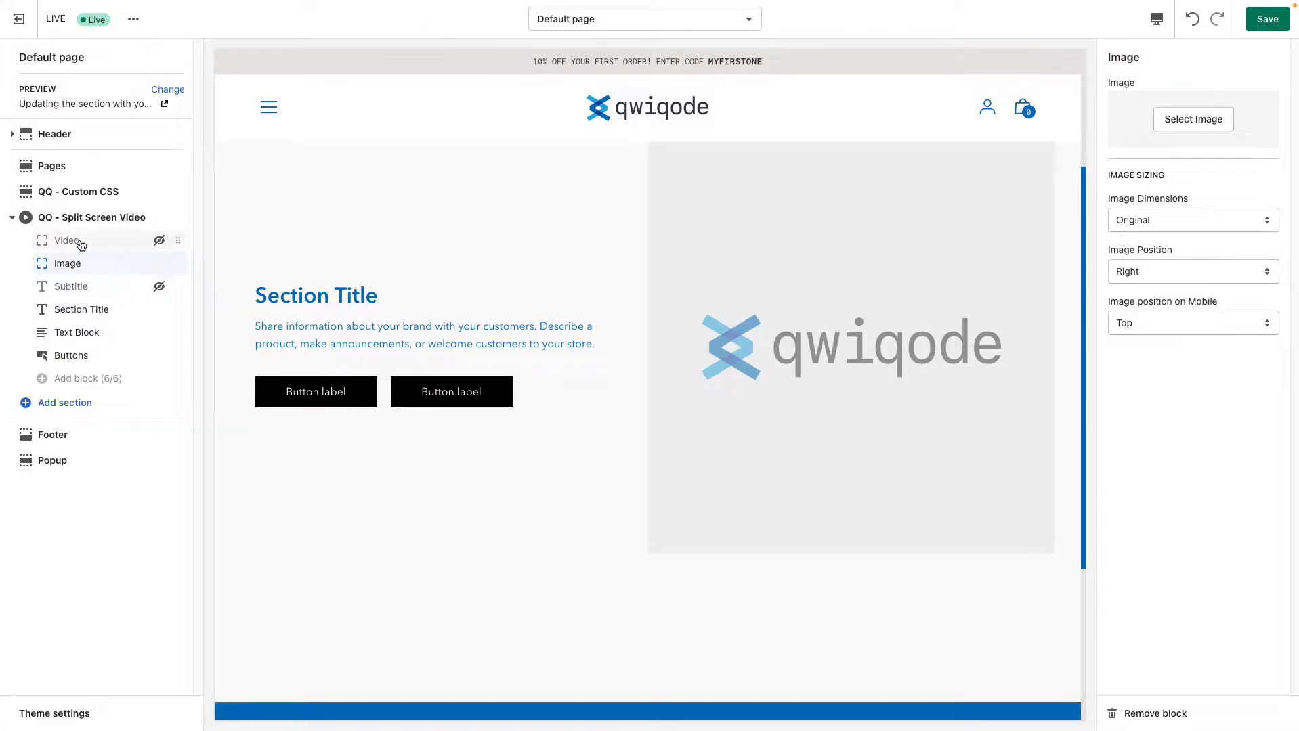
{"action": "left_click", "coordinate": [160, 241]}
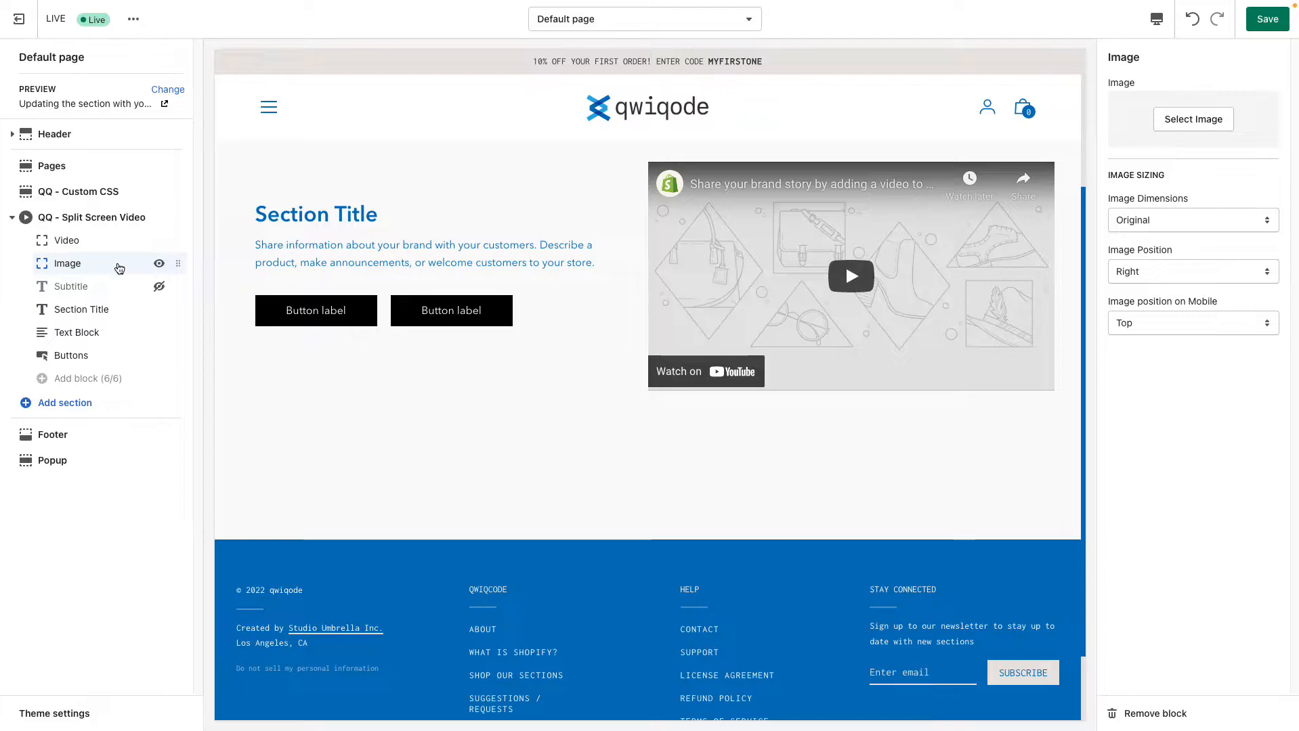
{"action": "left_click", "coordinate": [159, 240]}
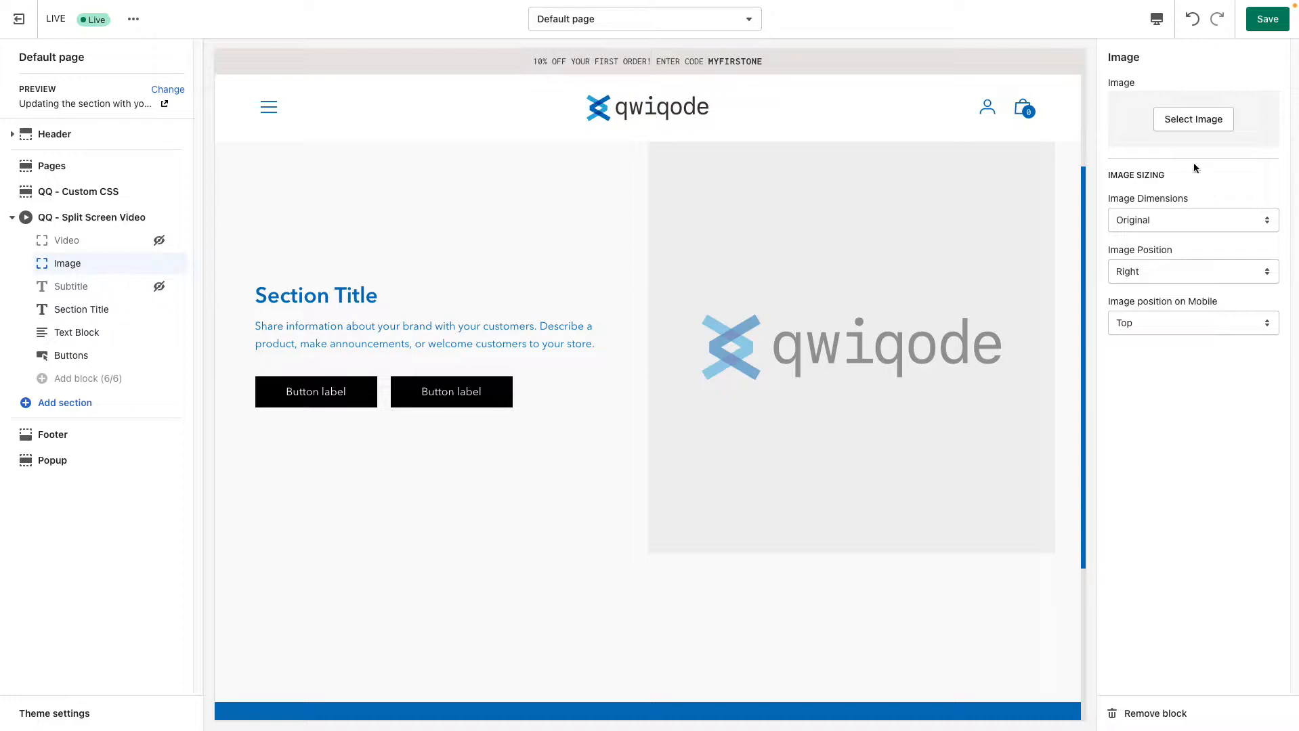
Assign the library photo of the man lifting dumbbells overhead to the Image block
{"action": "left_click", "coordinate": [1198, 126]}
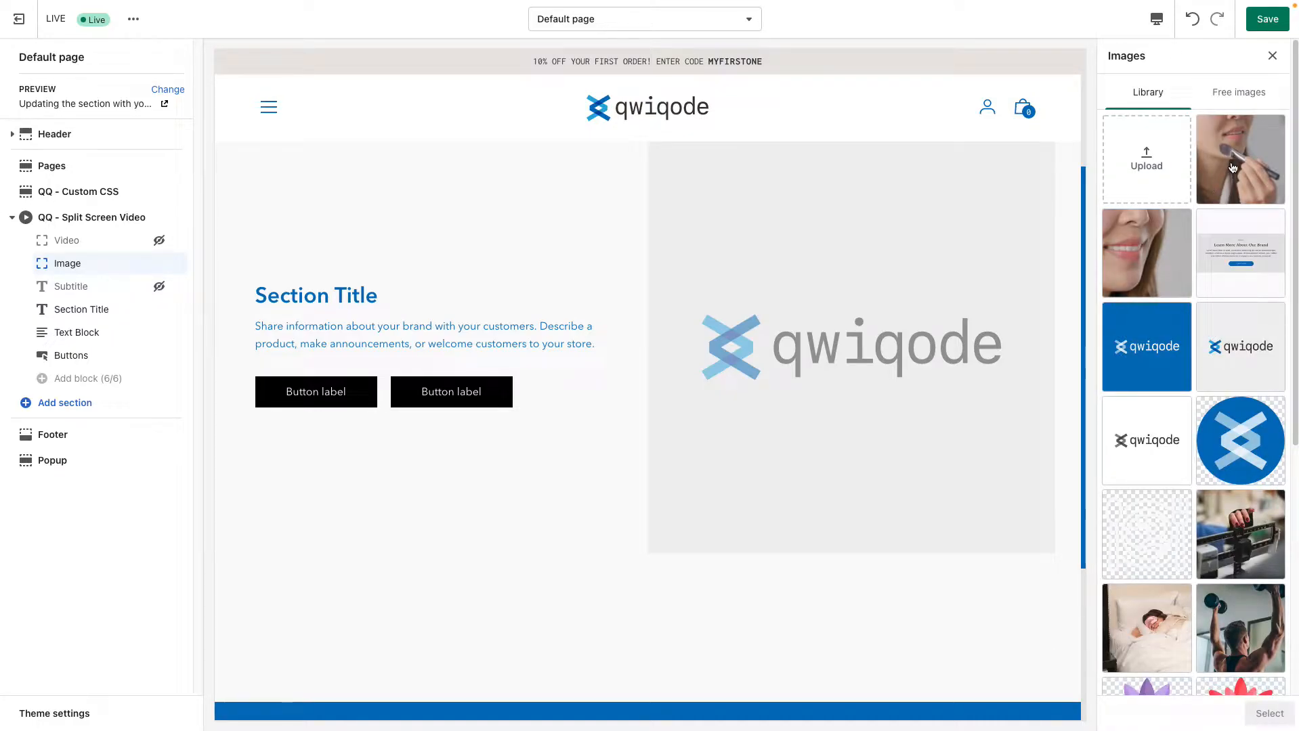
{"action": "left_click", "coordinate": [1240, 628]}
{"action": "left_click", "coordinate": [1273, 714]}
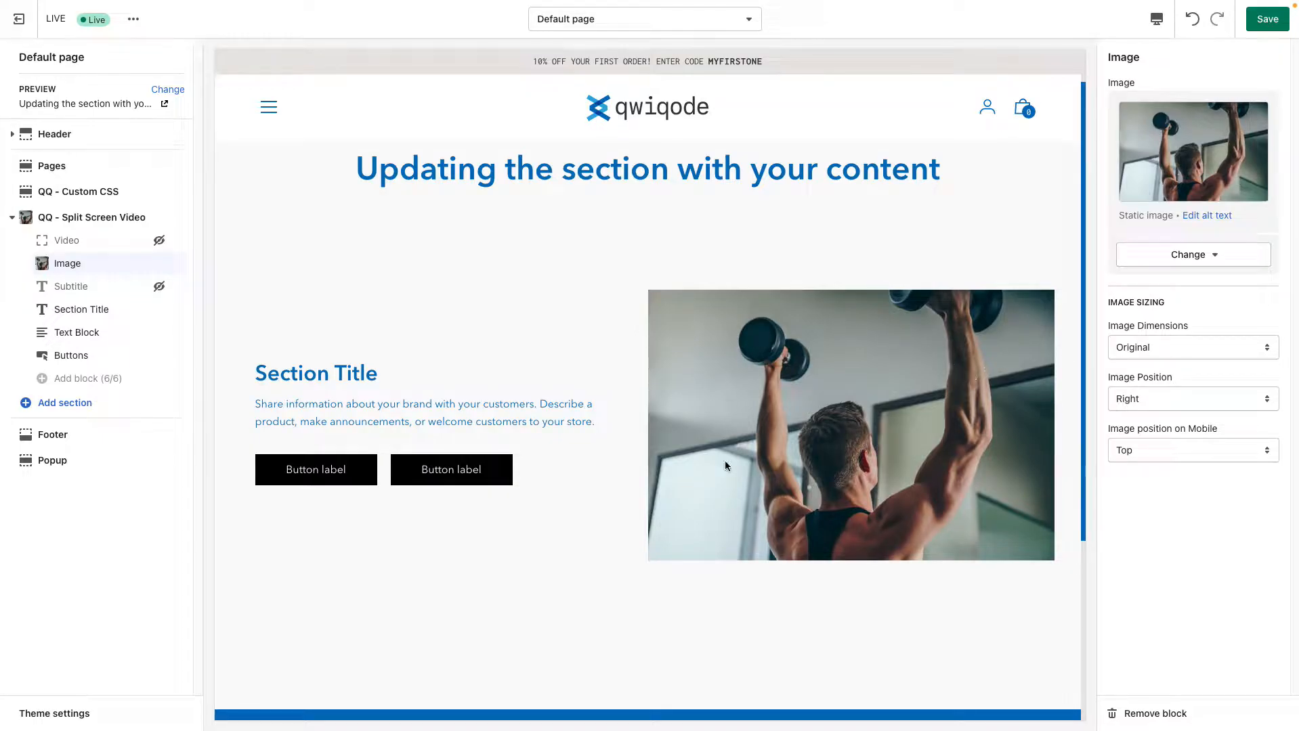
Compare the Square, Banner and Landscape image dimensions, ending with Square for the Image block
{"action": "left_click", "coordinate": [1156, 348]}
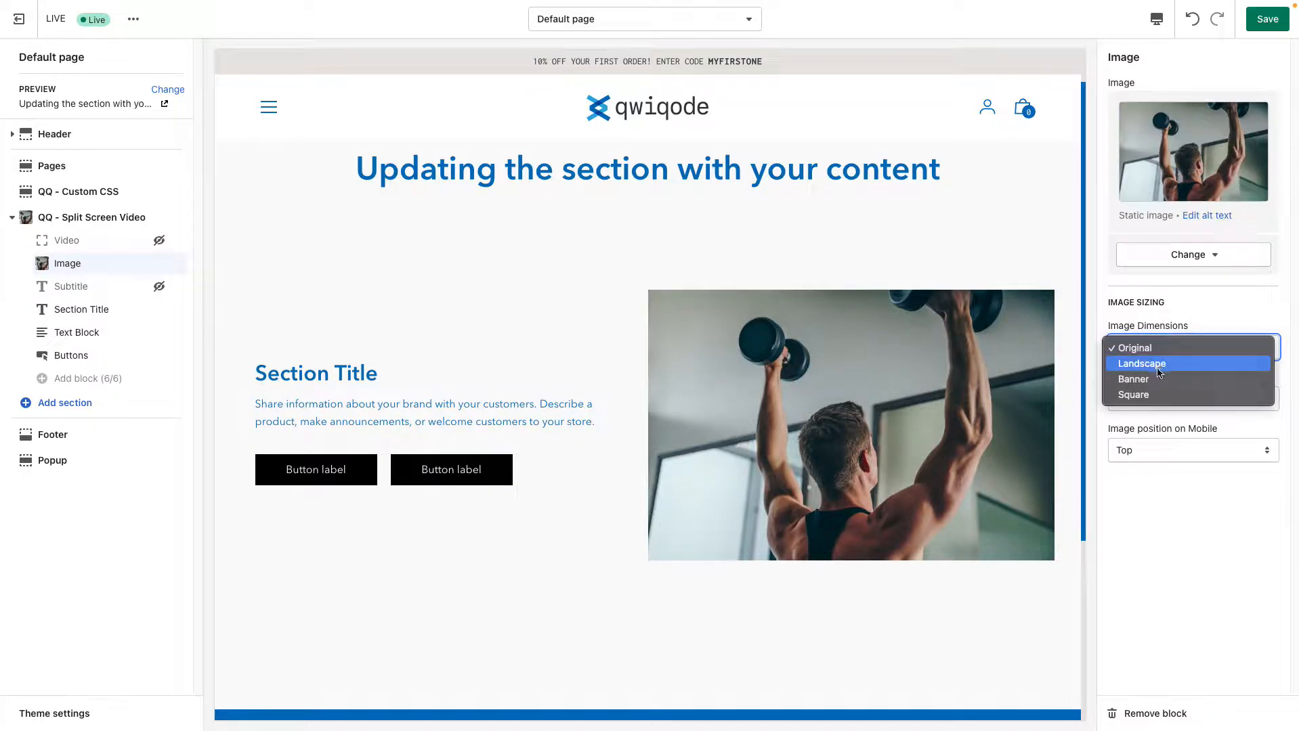
{"action": "left_click", "coordinate": [1164, 396]}
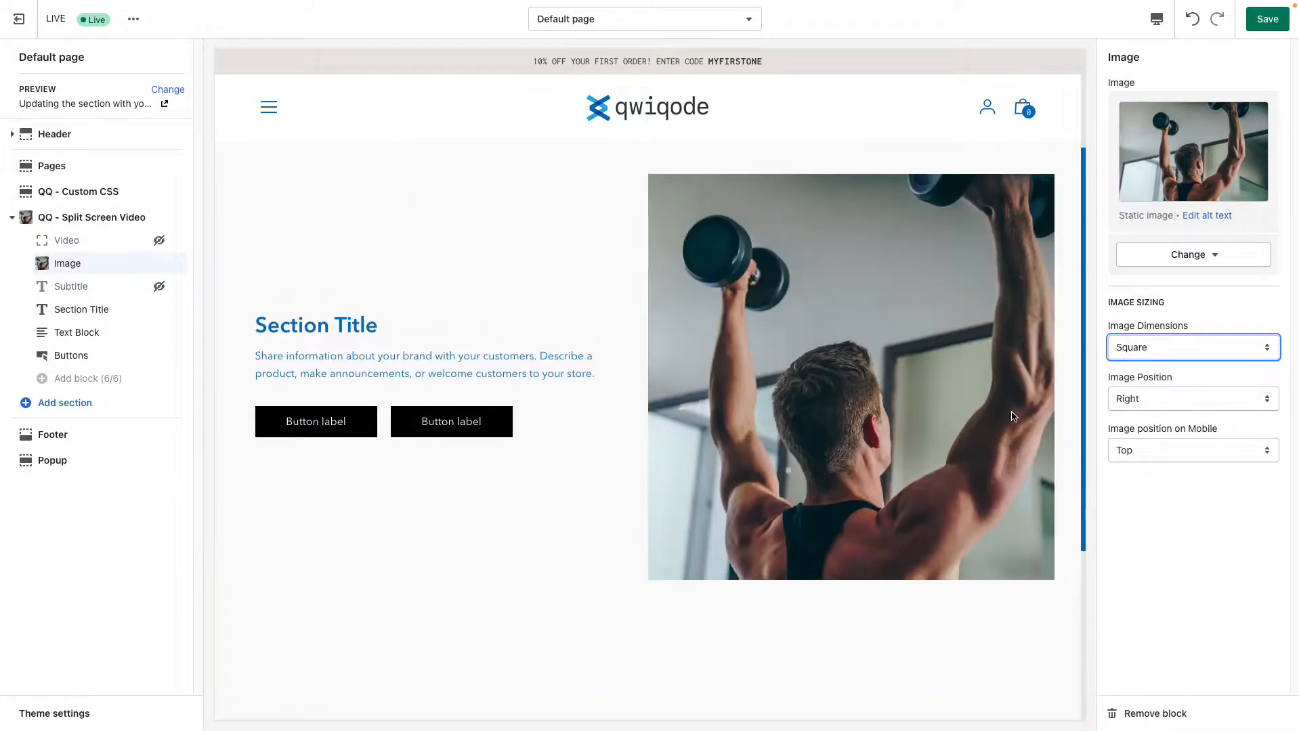
{"action": "left_click", "coordinate": [1149, 346]}
{"action": "left_click", "coordinate": [1151, 332]}
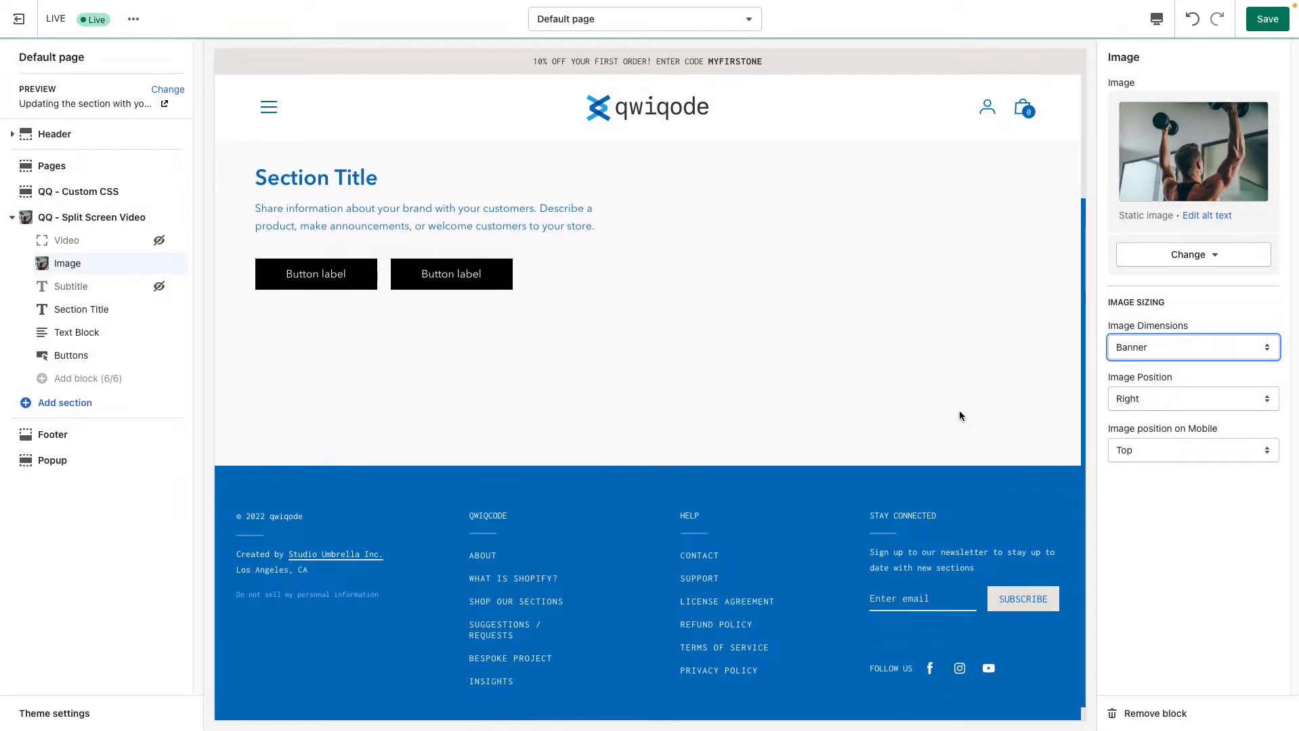
{"action": "left_click", "coordinate": [1164, 347]}
{"action": "left_click", "coordinate": [1155, 330]}
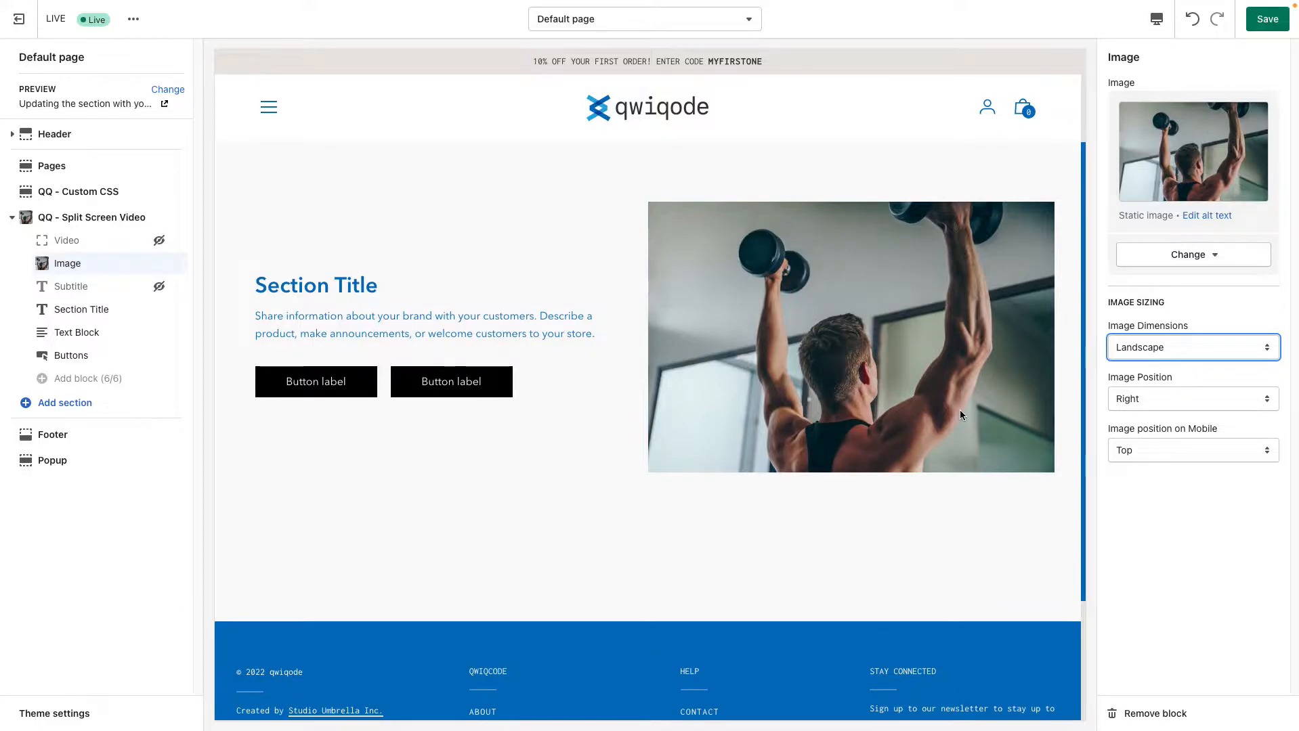
{"action": "left_click", "coordinate": [1165, 347]}
{"action": "left_click", "coordinate": [1172, 377]}
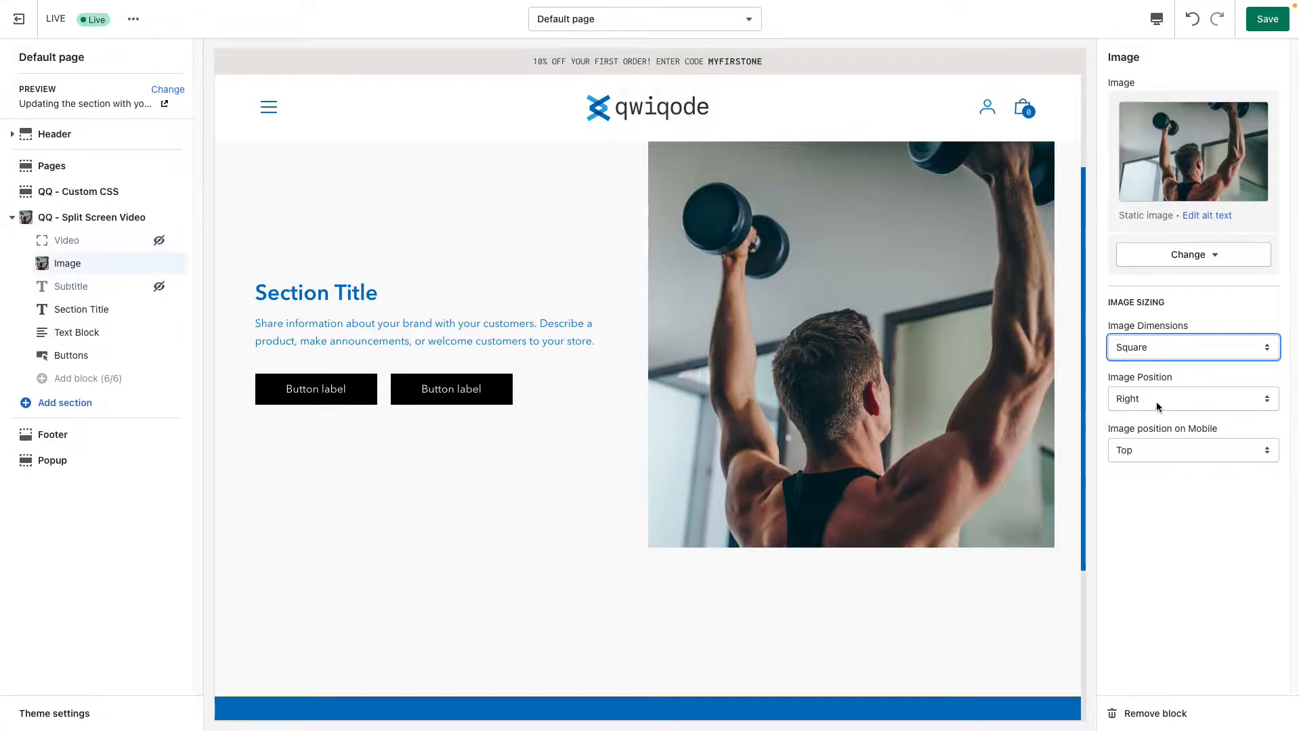
Try the Left image position for the Image block and set it back to Right
{"action": "left_click", "coordinate": [1158, 401]}
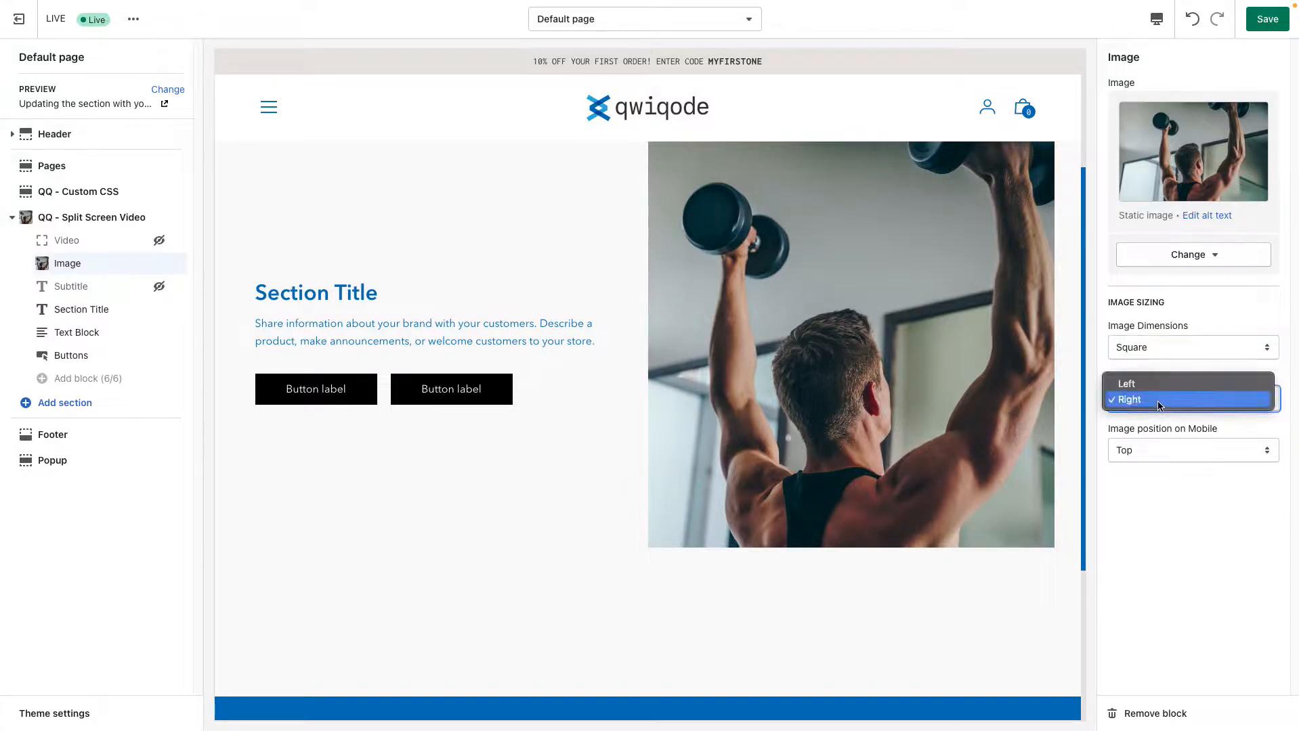
{"action": "left_click", "coordinate": [1155, 379]}
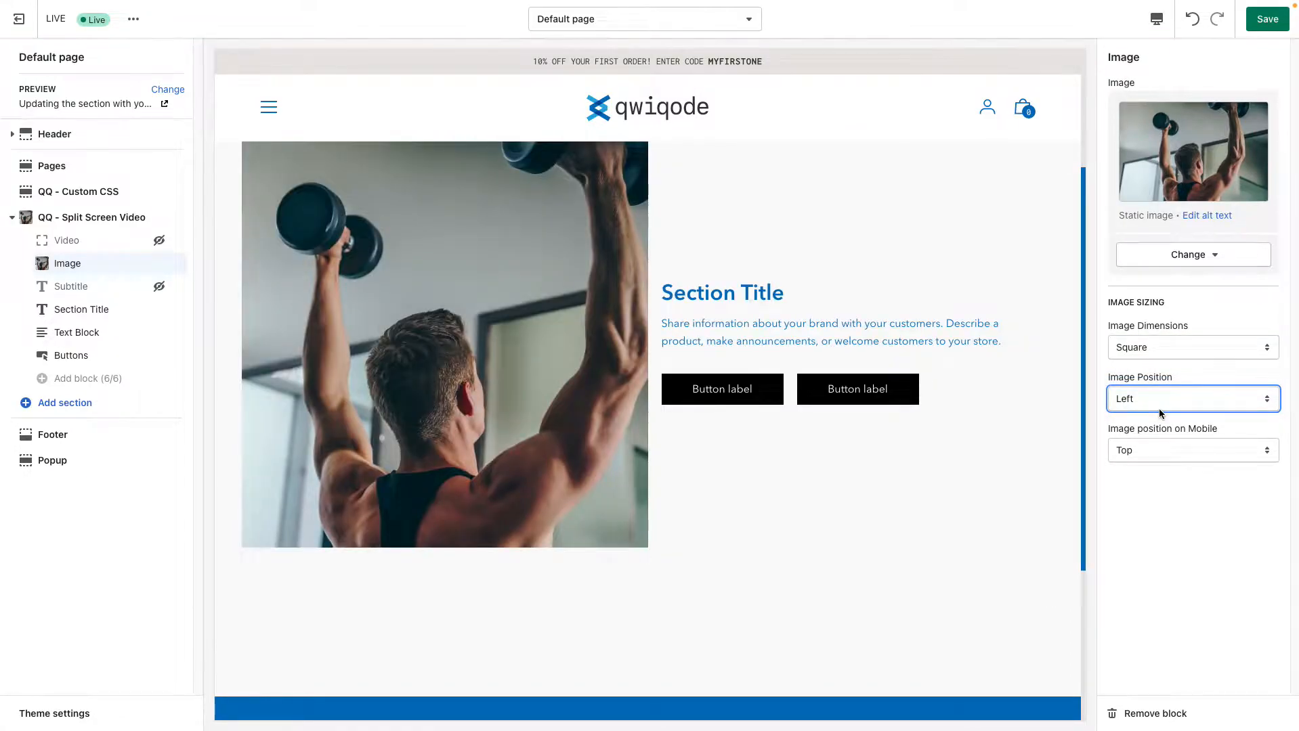
{"action": "left_click", "coordinate": [1161, 403]}
{"action": "left_click", "coordinate": [1157, 416]}
In the mobile preview, try the Bottom and Hidden mobile image positions, restore Top and return to the desktop preview
{"action": "left_click", "coordinate": [1157, 24]}
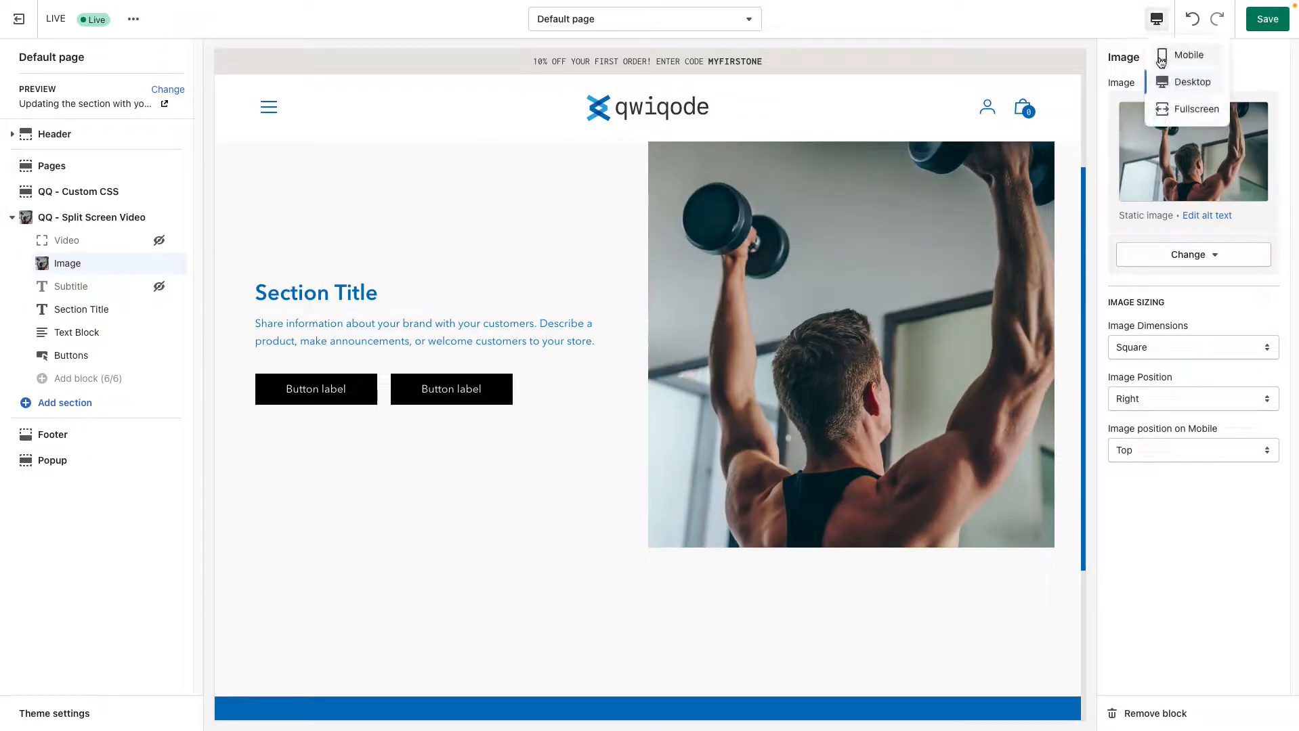
{"action": "left_click", "coordinate": [1166, 54]}
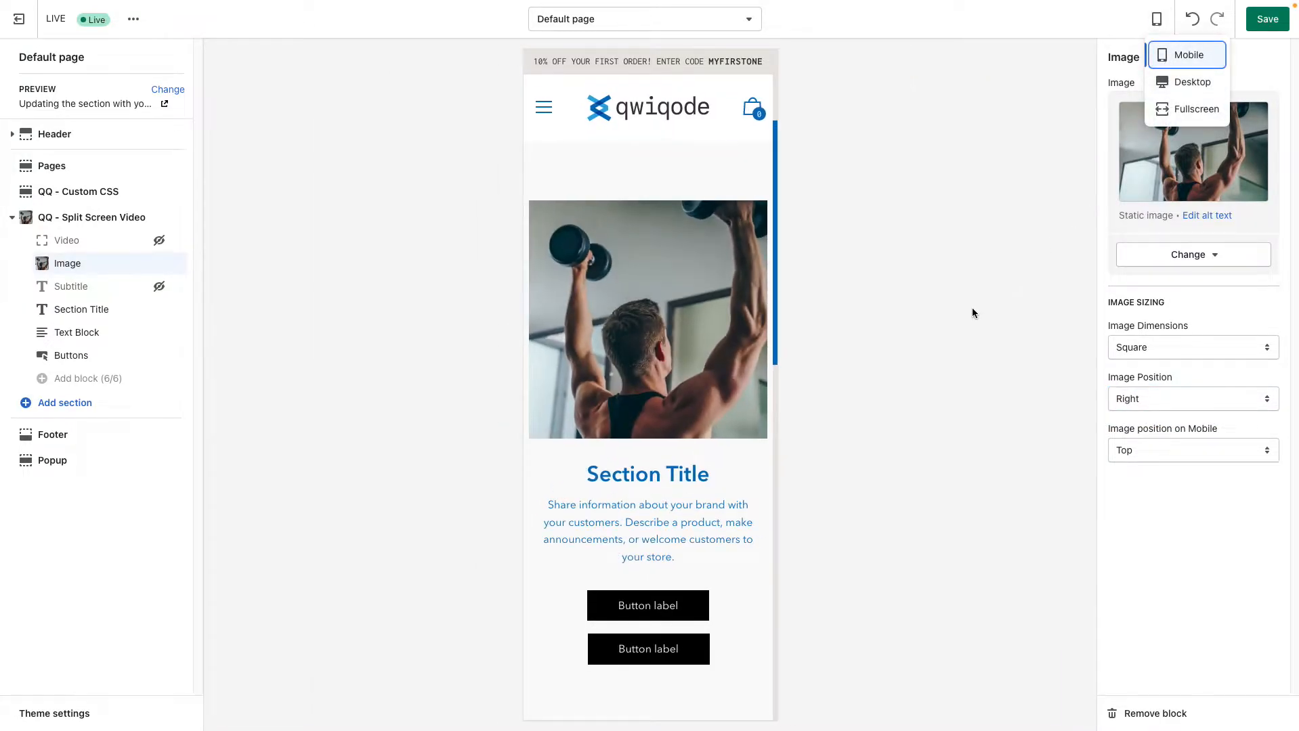
{"action": "left_click", "coordinate": [1173, 450]}
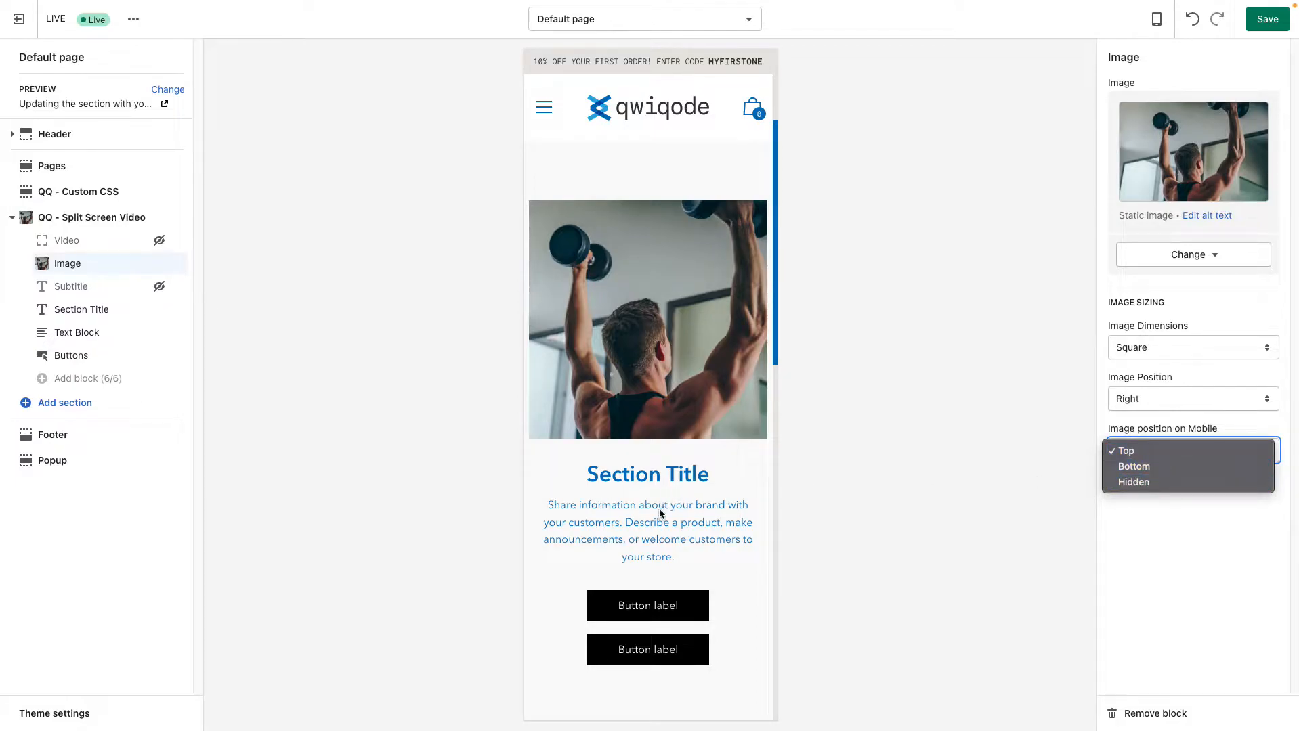
{"action": "left_click", "coordinate": [1135, 467]}
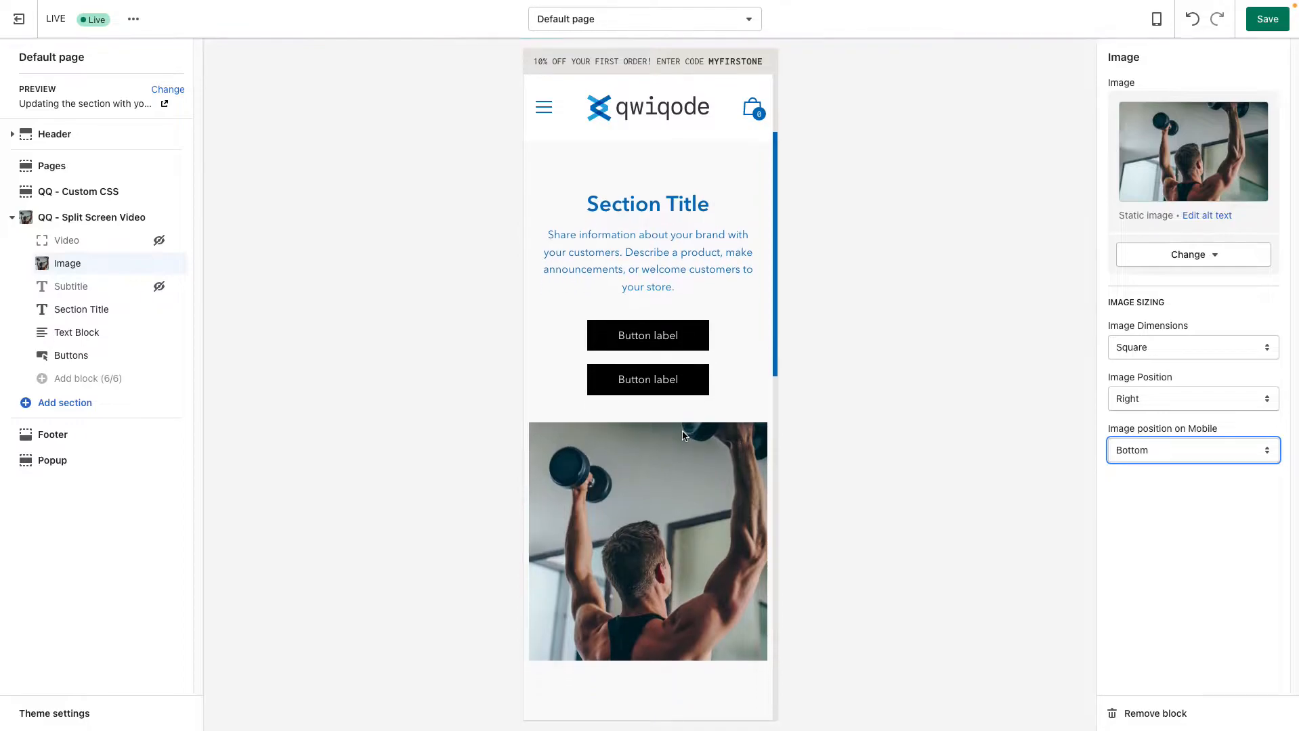
{"action": "left_click", "coordinate": [1244, 454]}
{"action": "left_click", "coordinate": [1220, 467]}
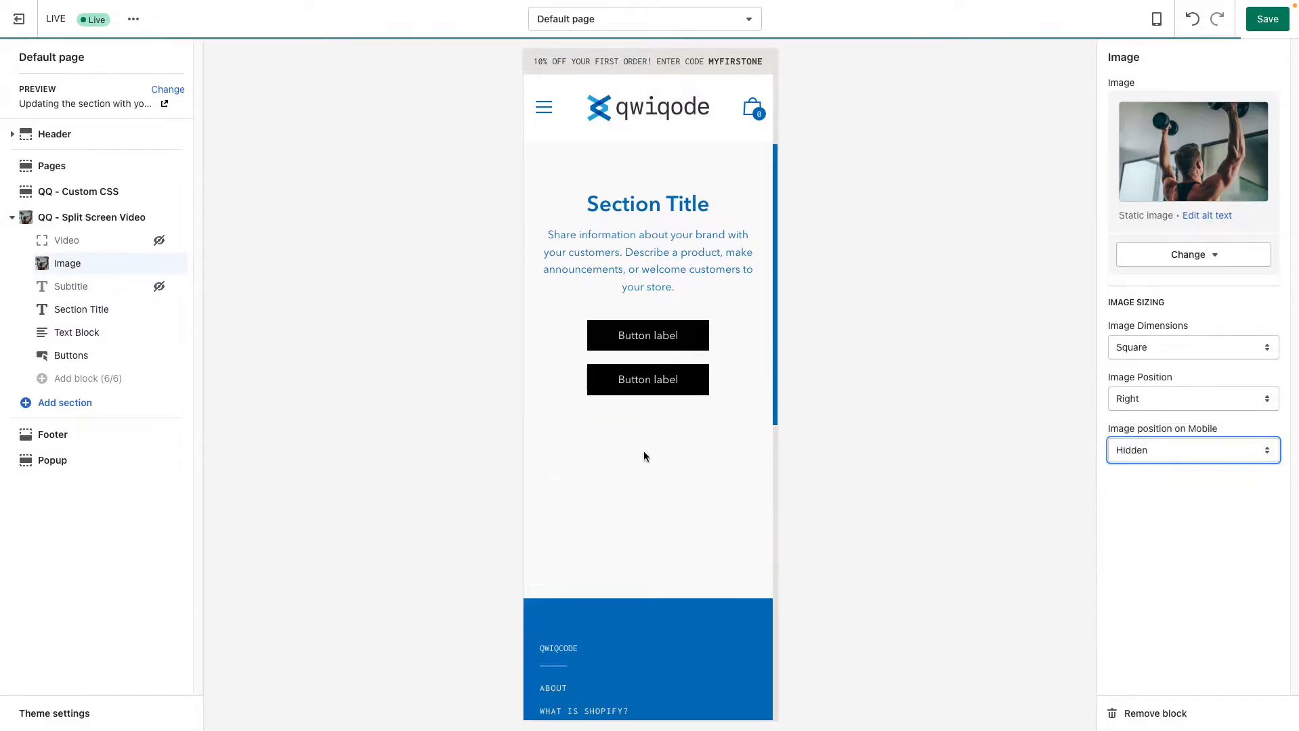
{"action": "left_click", "coordinate": [1225, 451]}
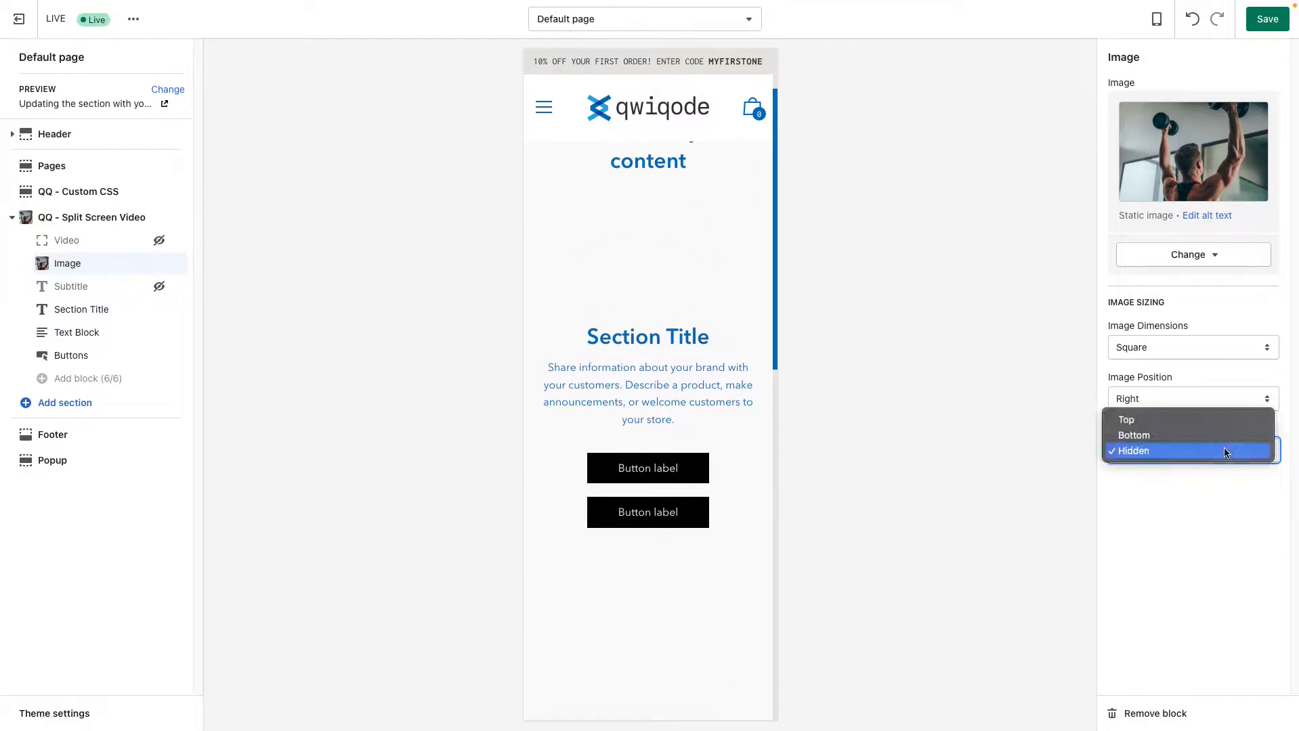
{"action": "left_click", "coordinate": [1200, 420]}
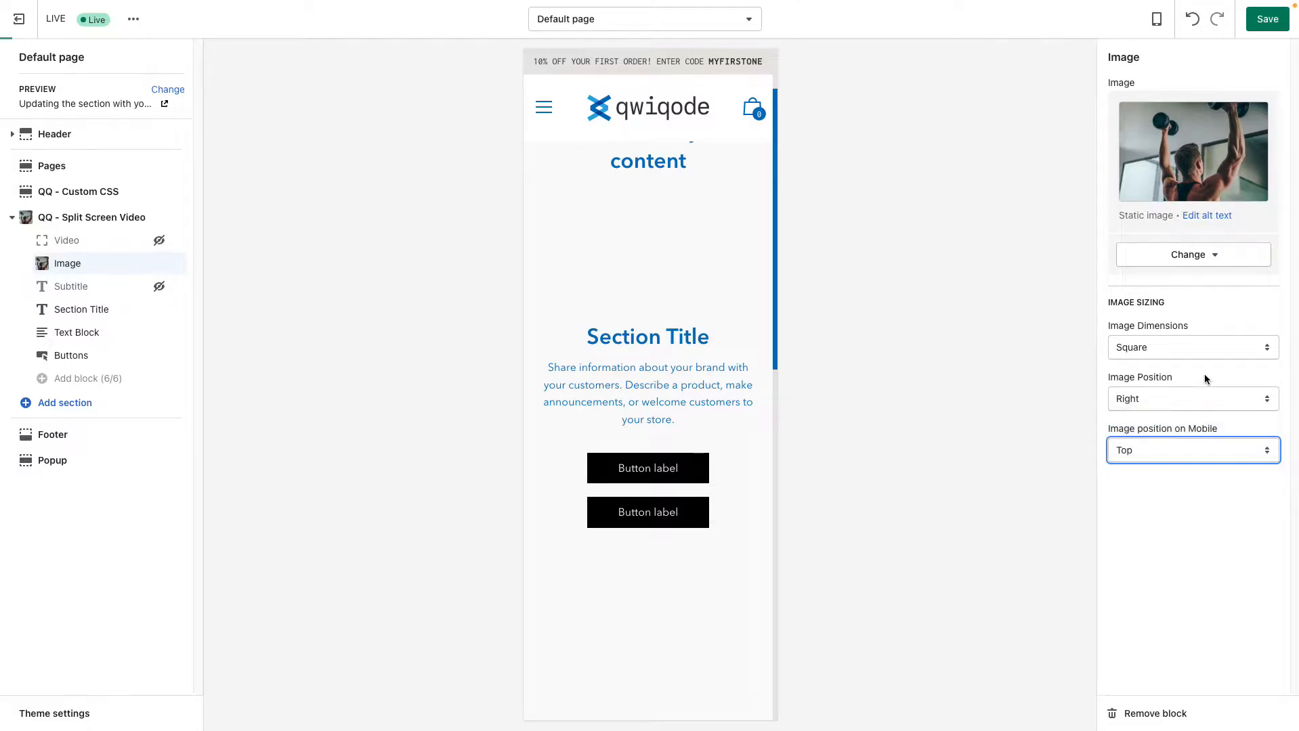
{"action": "left_click", "coordinate": [1158, 20]}
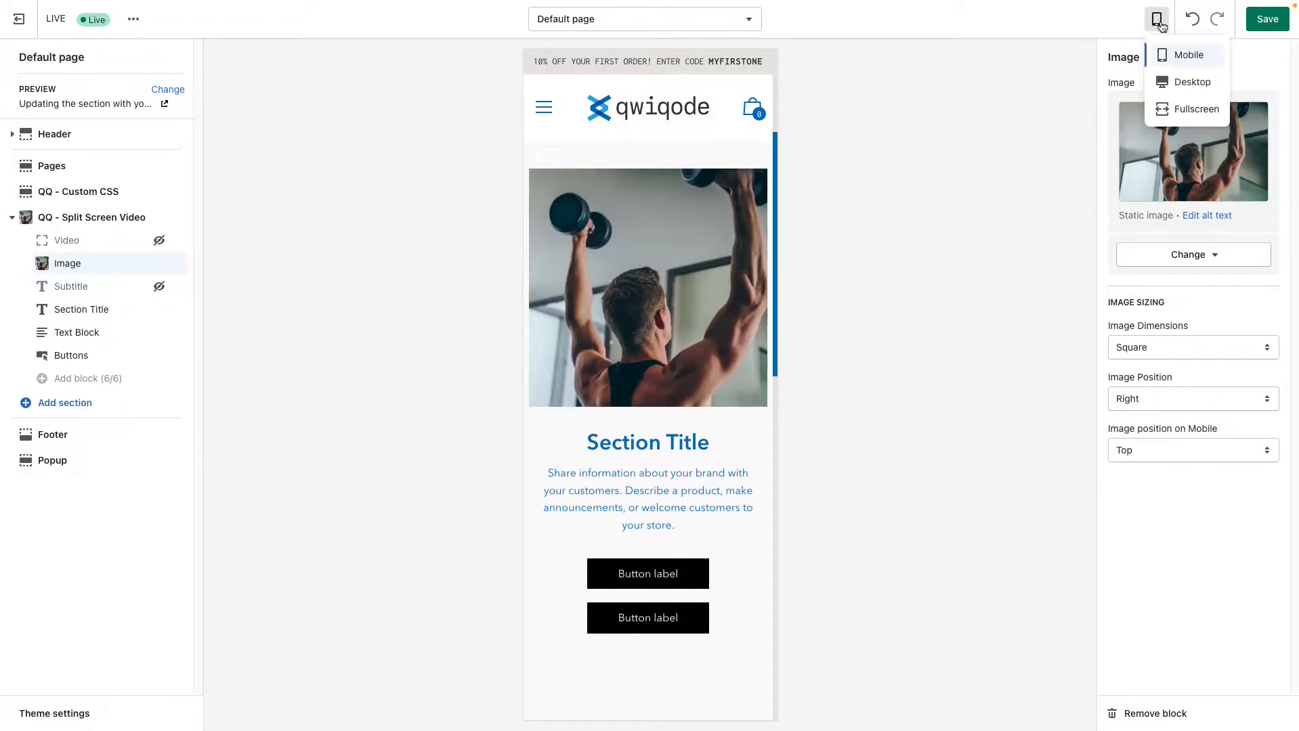
{"action": "left_click", "coordinate": [1182, 82]}
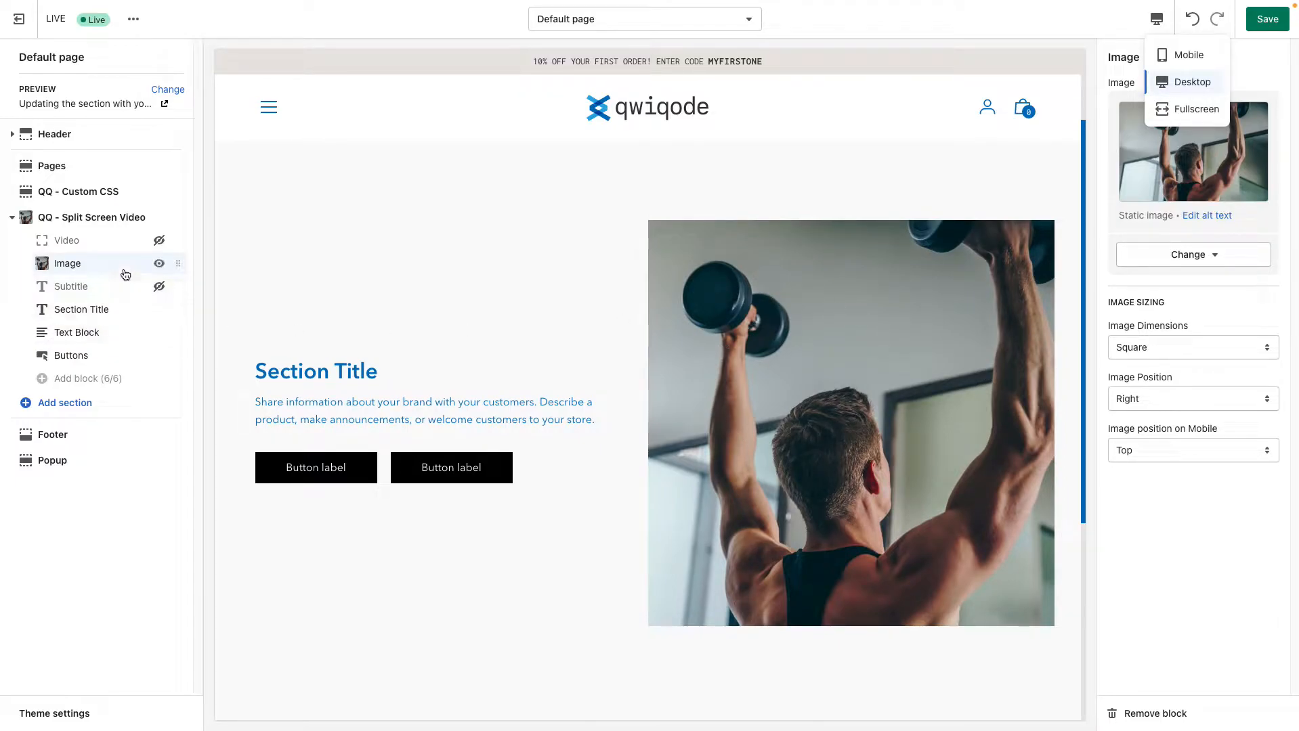
Hide the Image block and show the Video block in the split screen video section
{"action": "left_click", "coordinate": [158, 264]}
{"action": "left_click", "coordinate": [158, 241]}
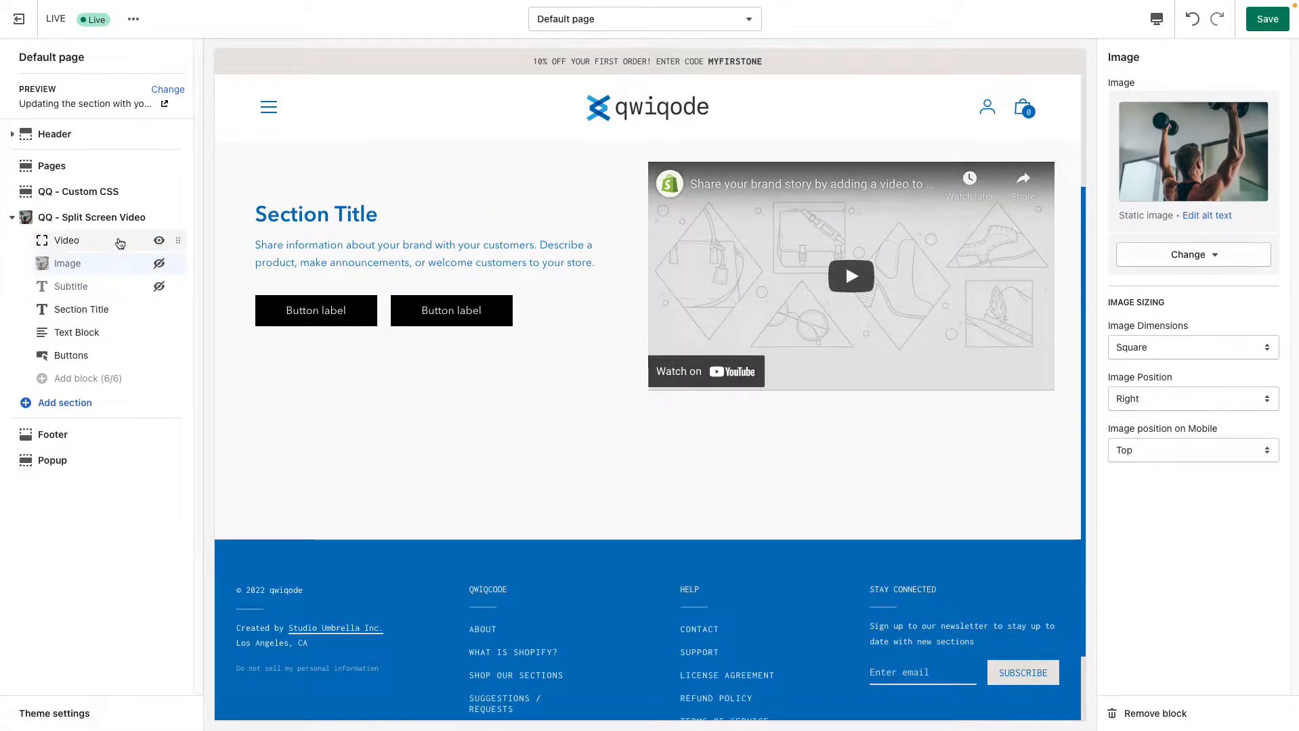
Clear the YouTube link from the Video block's Video URL
{"action": "left_click", "coordinate": [120, 243]}
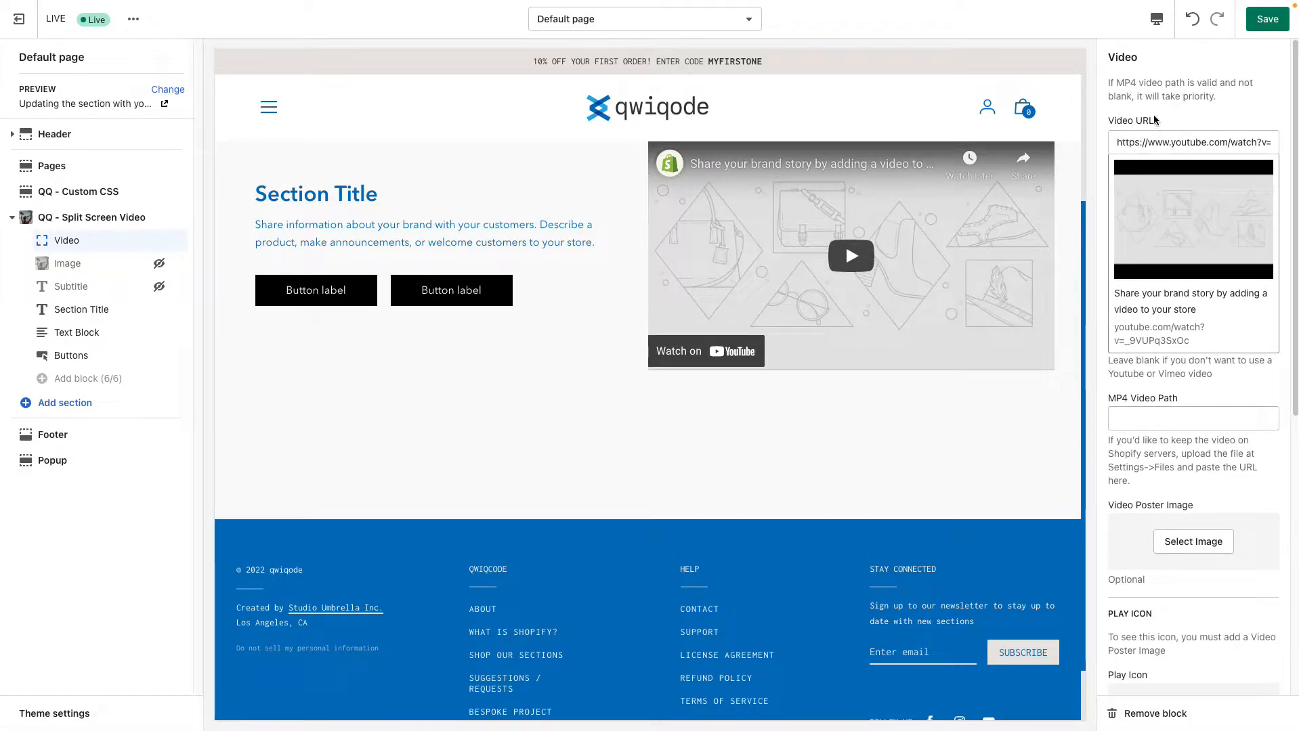
{"action": "double_click", "coordinate": [1149, 144]}
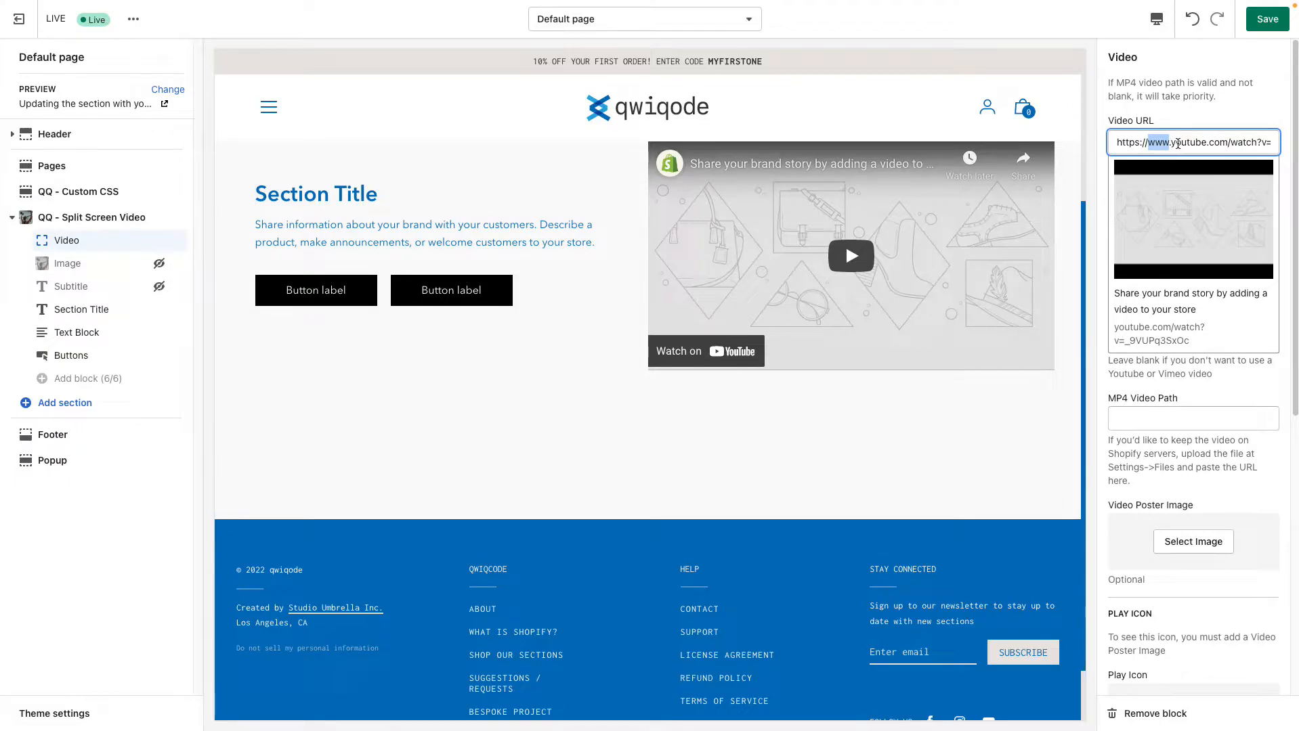
{"action": "triple_click", "coordinate": [1177, 144]}
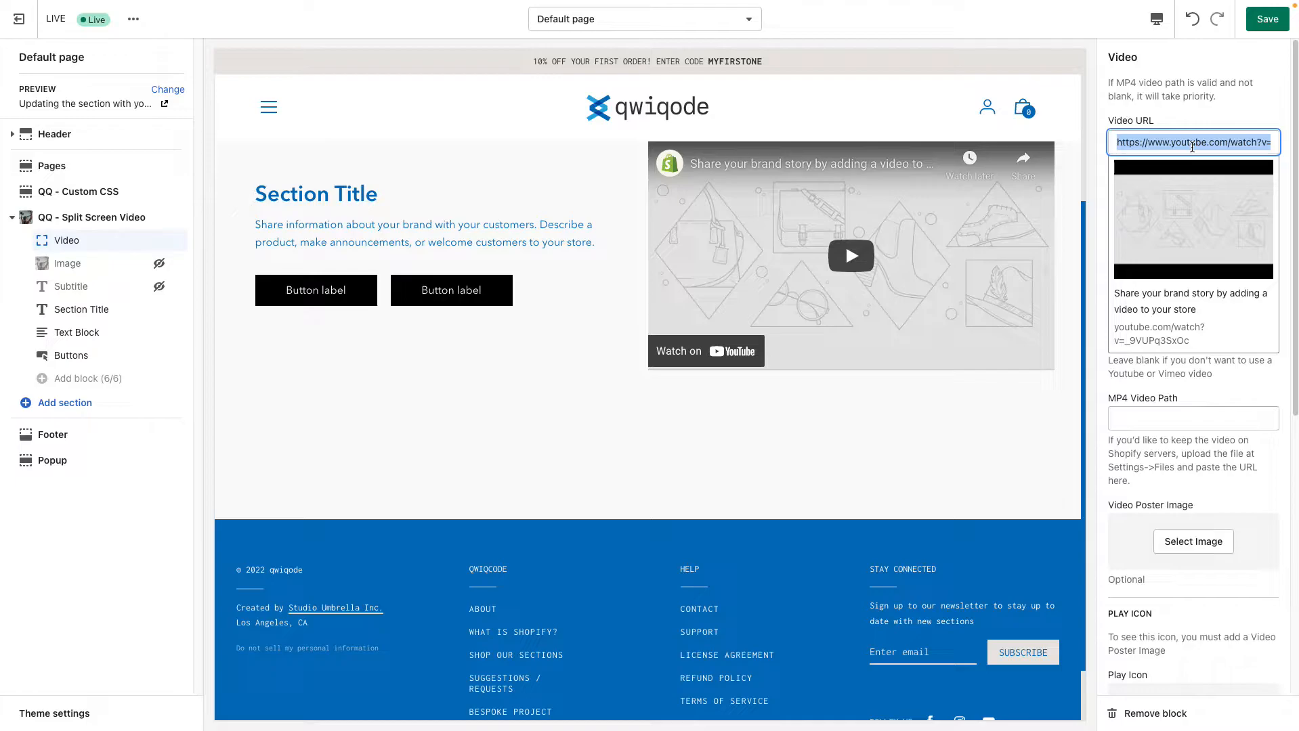
{"action": "key", "text": "BackSpace"}
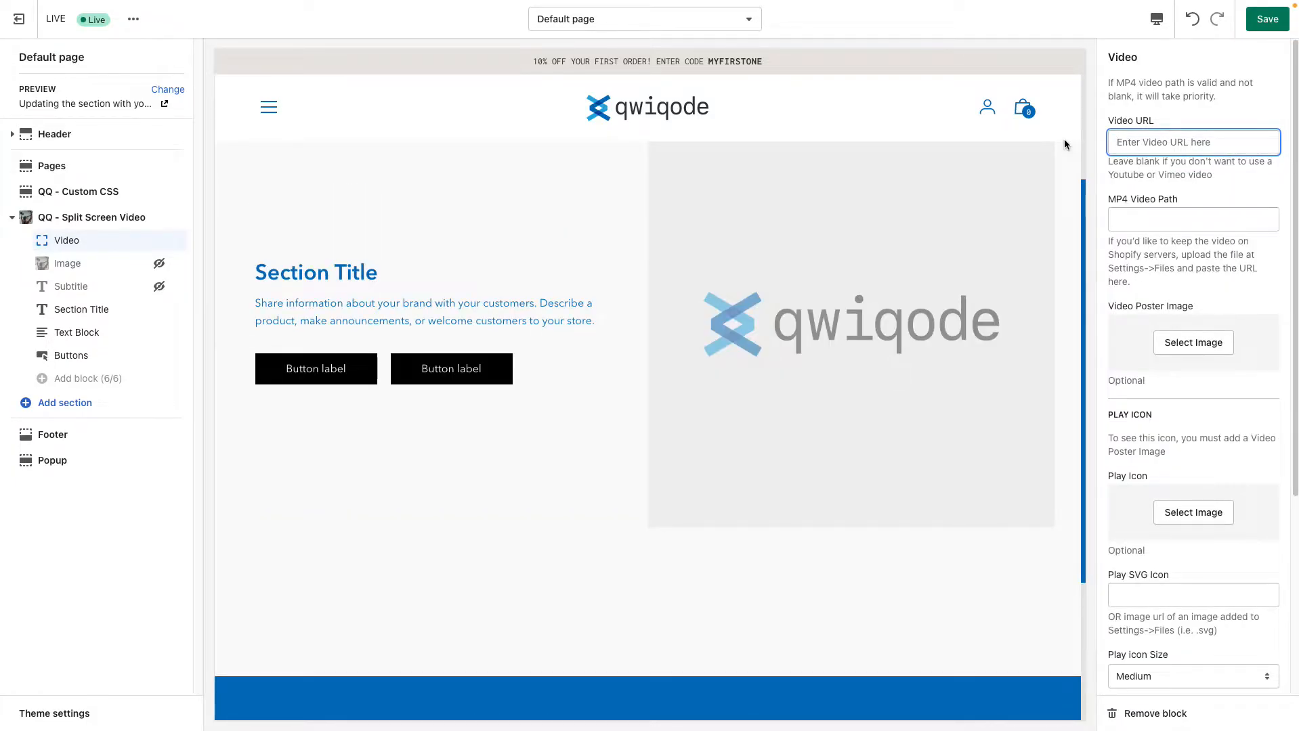
Switch to YouTube and copy the share link of the WILLOW - Lipstick (Official Visual) video
{"action": "left_click", "coordinate": [973, 29]}
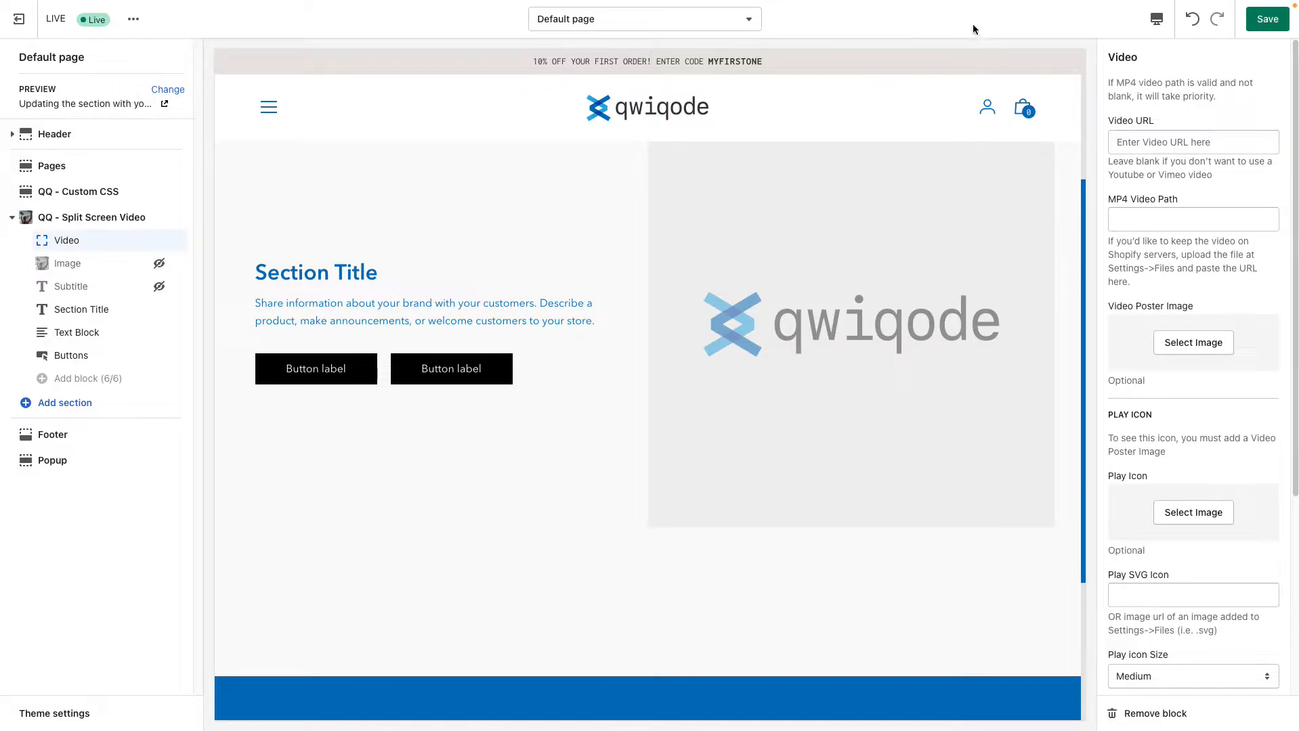
{"action": "key", "text": "ctrl+Tab"}
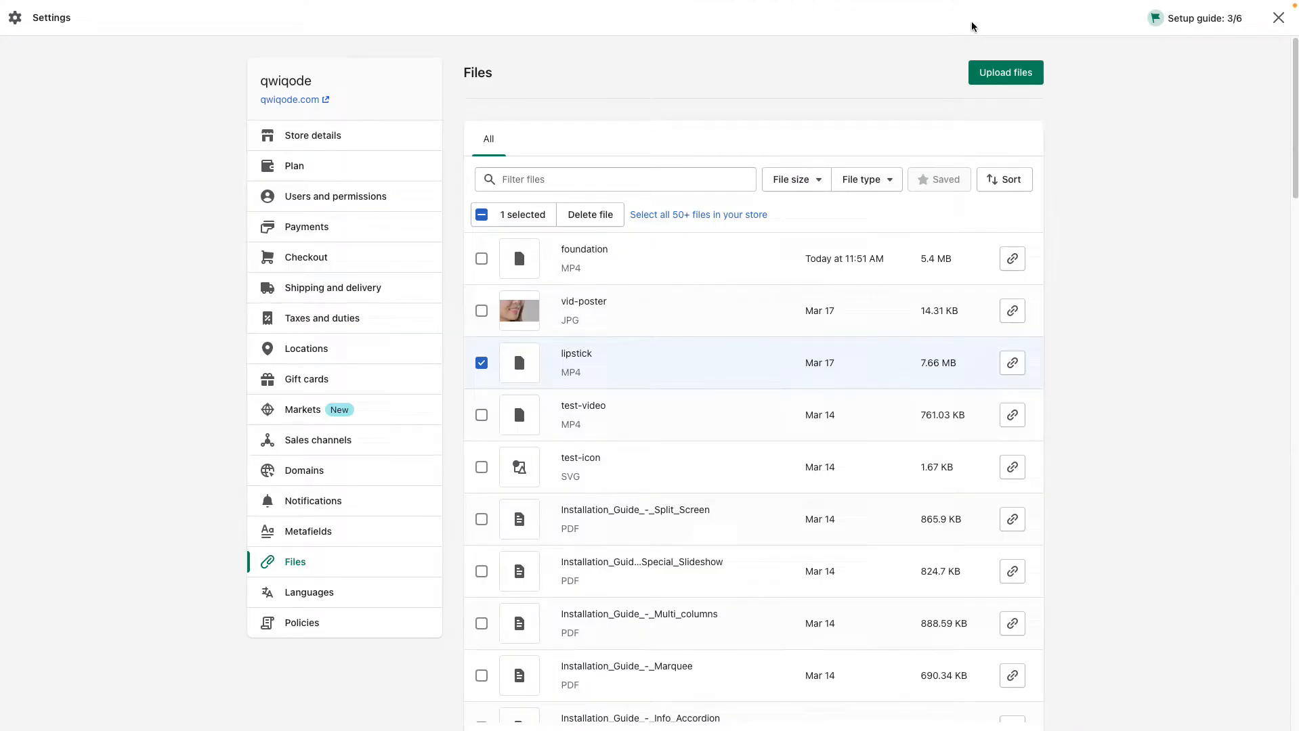
{"action": "key", "text": "ctrl+Tab"}
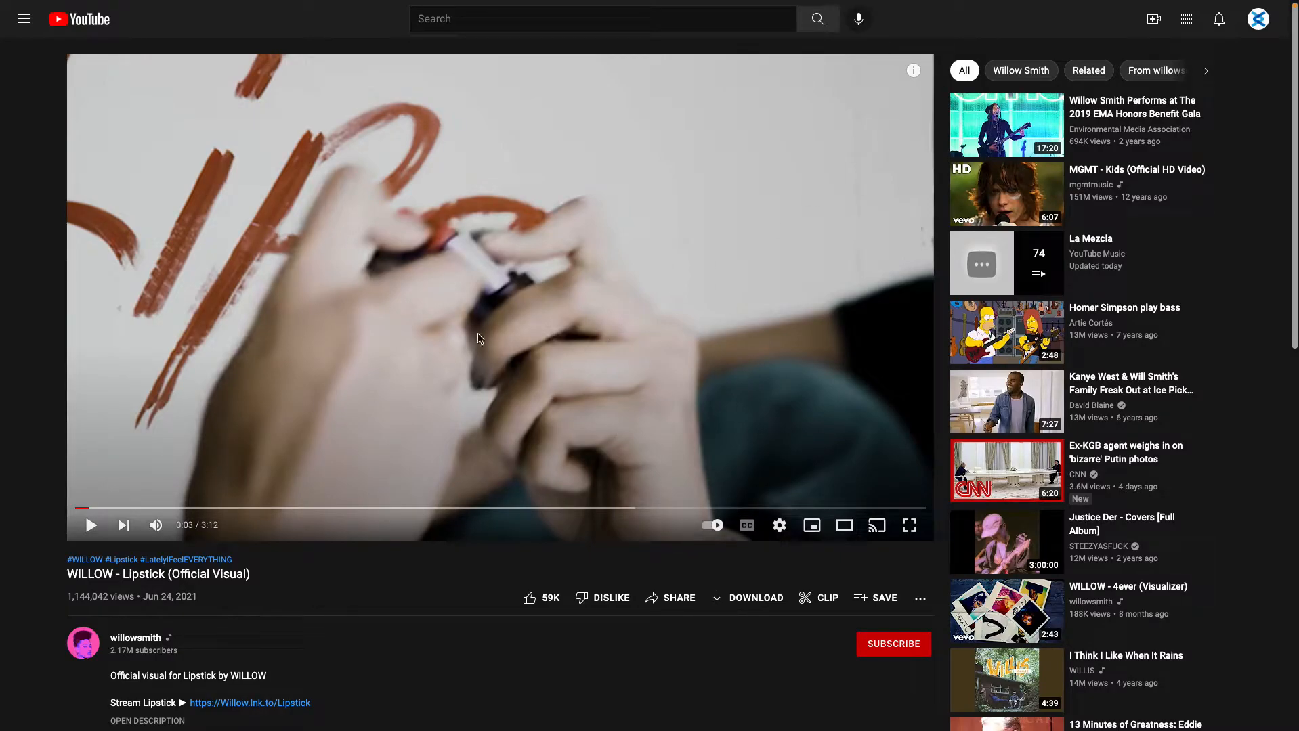
{"action": "left_click", "coordinate": [677, 599]}
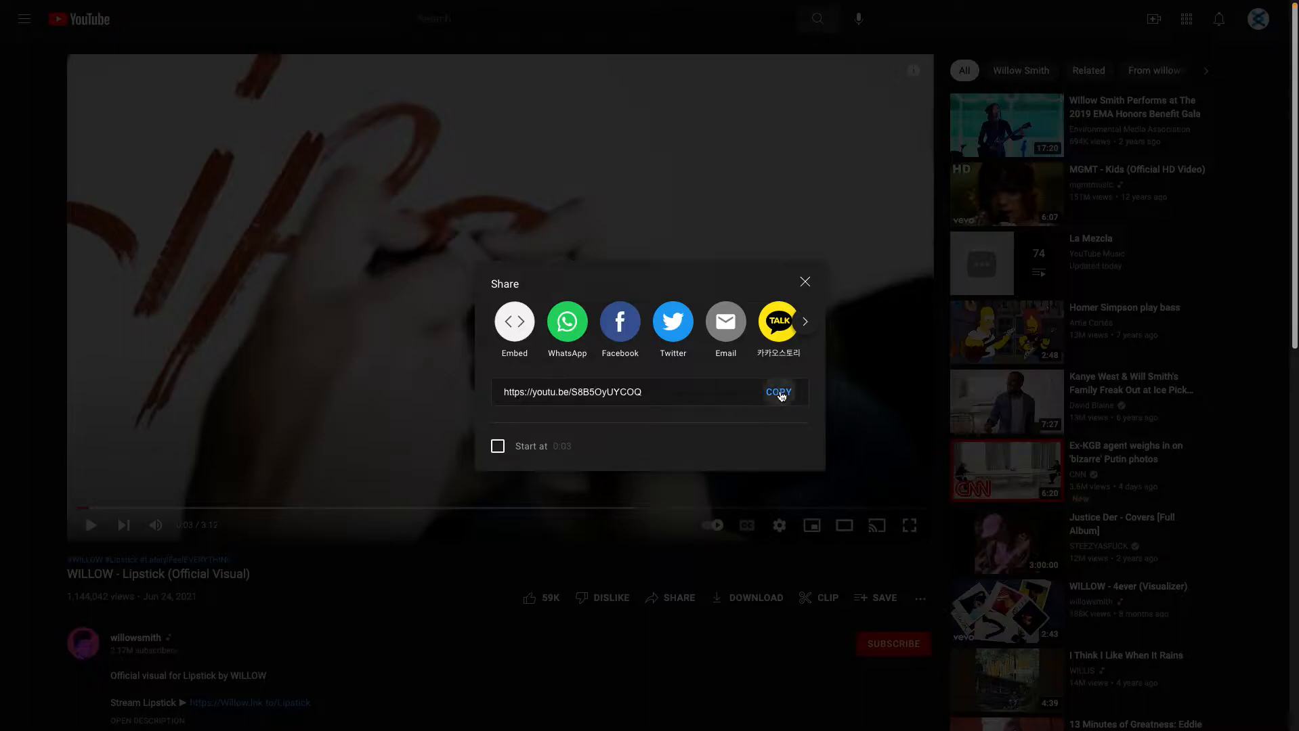
{"action": "left_click", "coordinate": [780, 393]}
{"action": "key", "text": "ctrl+shift+Tab"}
{"action": "key", "text": "ctrl+shift+Tab"}
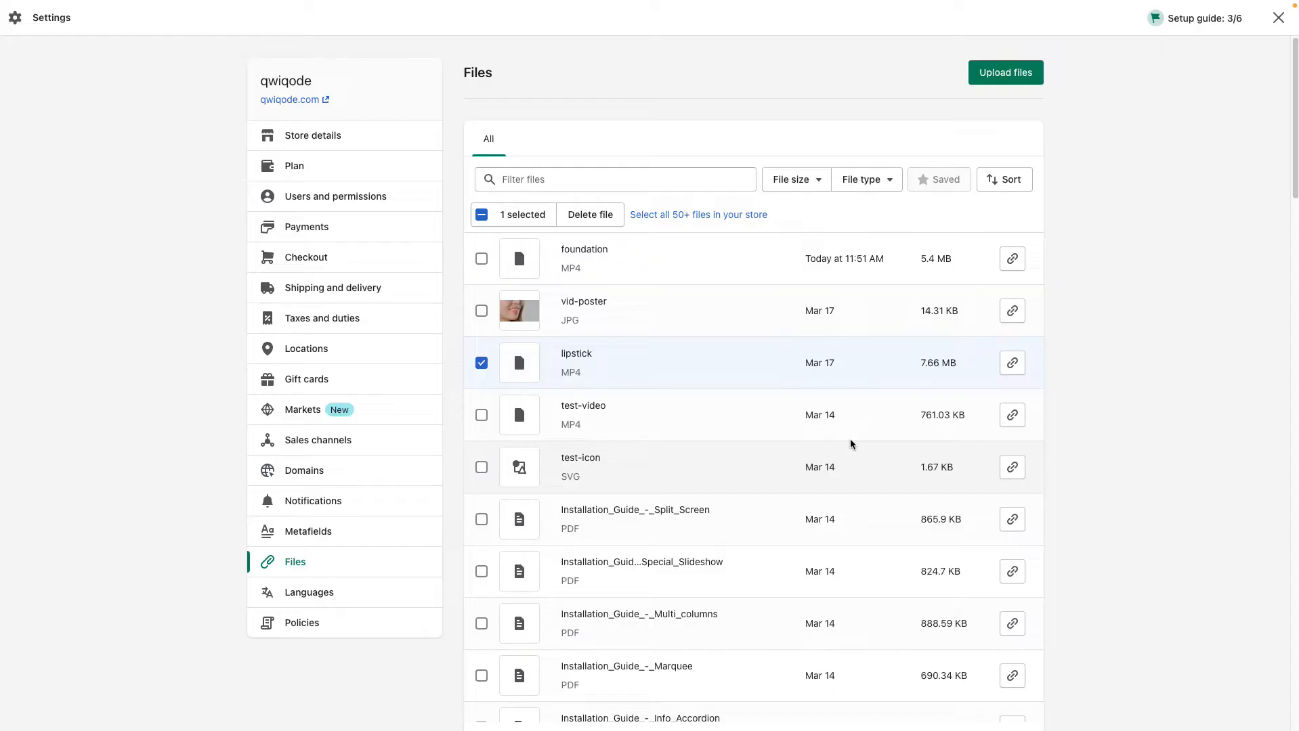
{"action": "left_click", "coordinate": [1162, 142]}
{"action": "key", "text": "ctrl+v"}
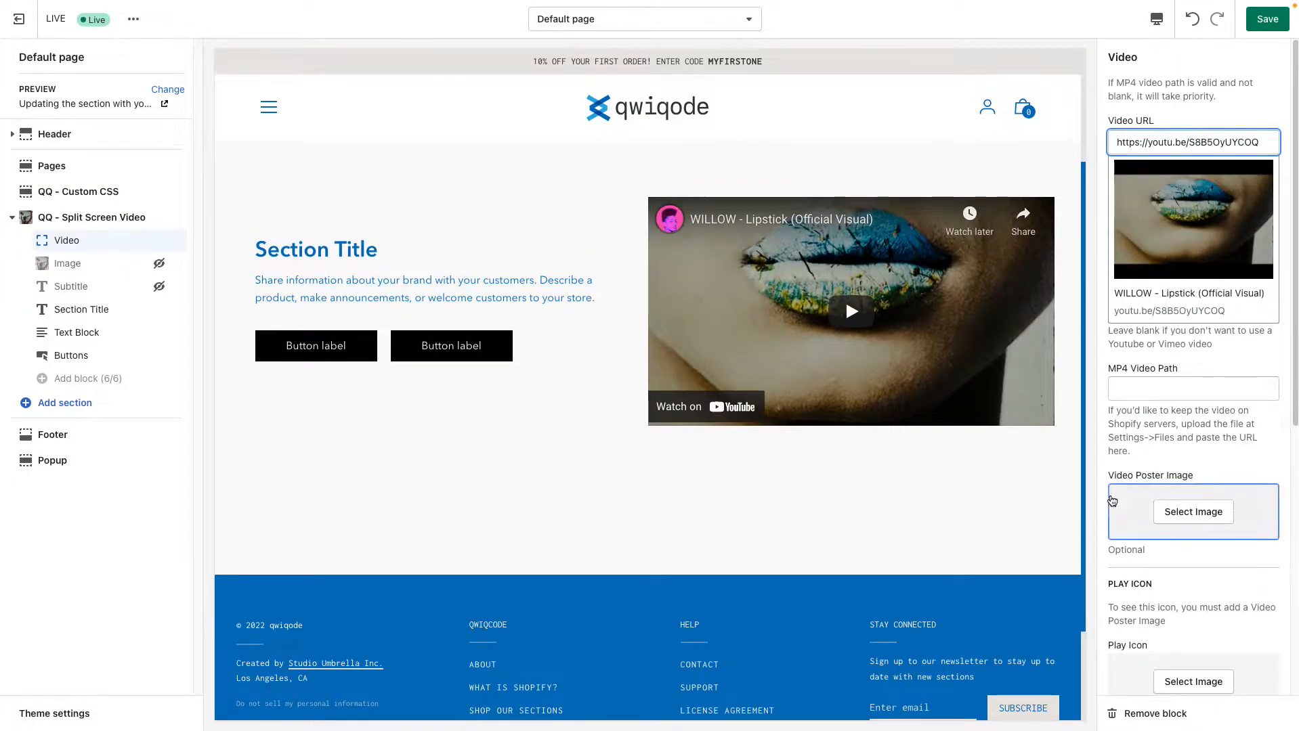
Try the blue qwiqode logo as the Video Poster Image, and choose the photo of a hand on a weighing scale instead
{"action": "scroll", "coordinate": [1135, 542], "scroll_direction": "down", "scroll_amount": 3}
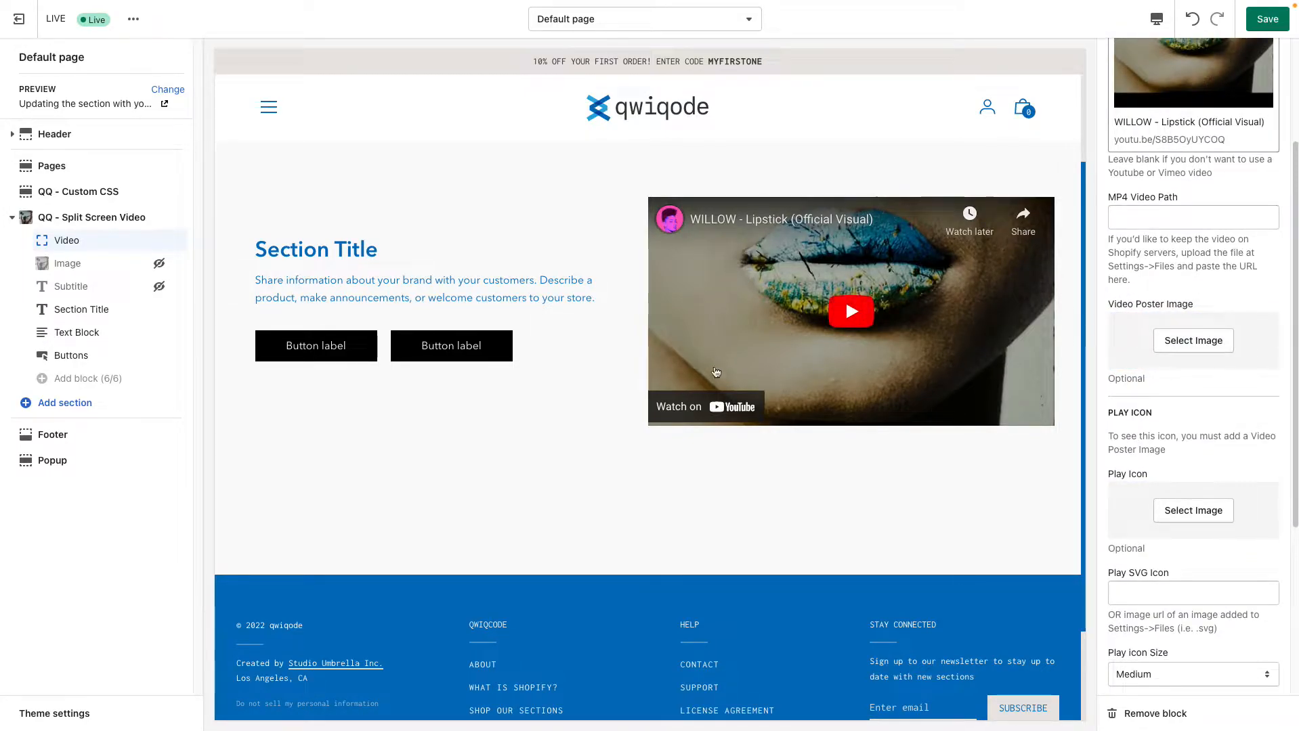
{"action": "left_click", "coordinate": [1196, 346]}
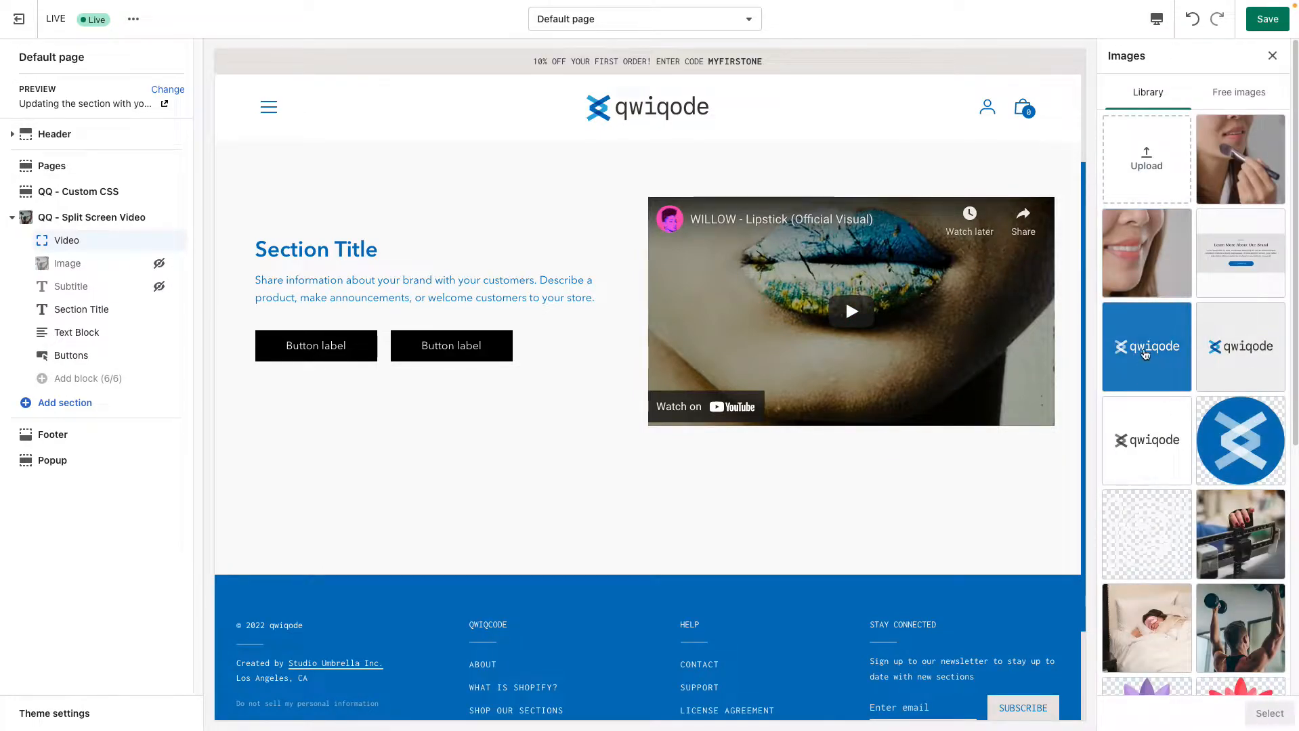
{"action": "left_click", "coordinate": [1156, 360]}
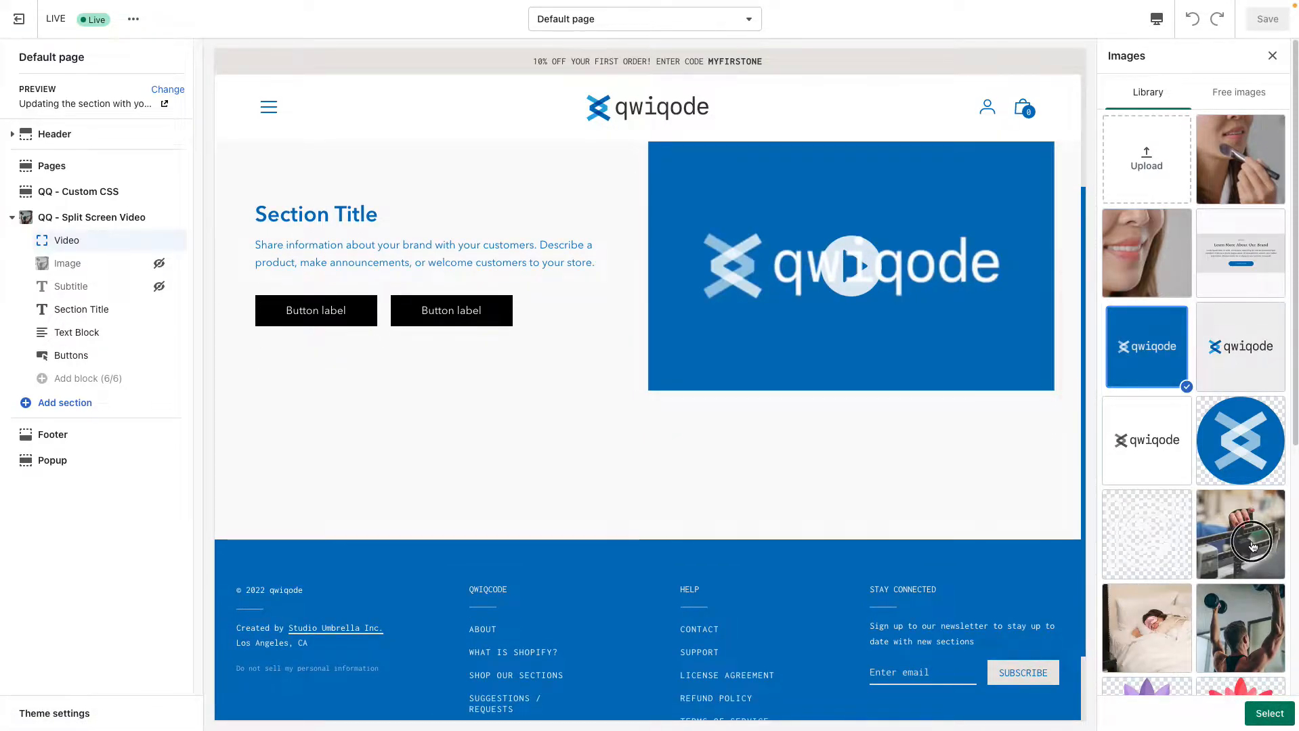
{"action": "left_click", "coordinate": [1271, 575]}
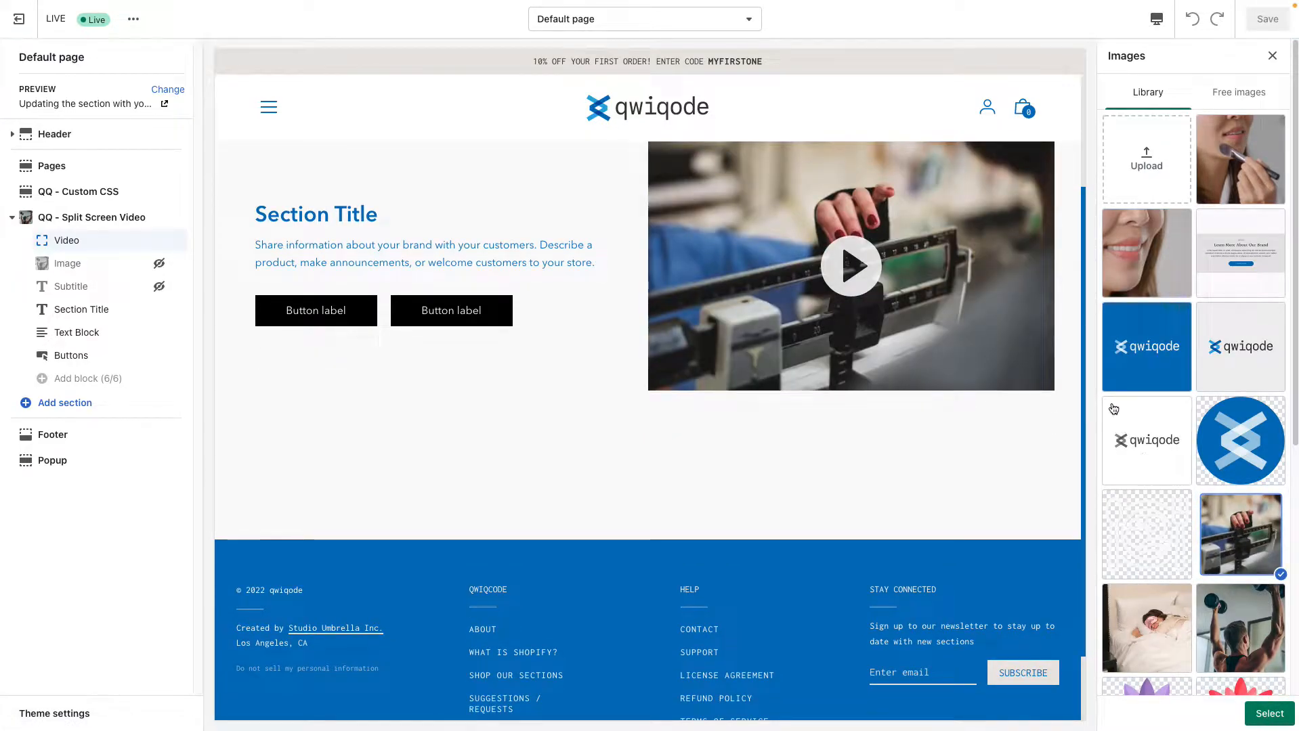
{"action": "left_click", "coordinate": [1269, 713]}
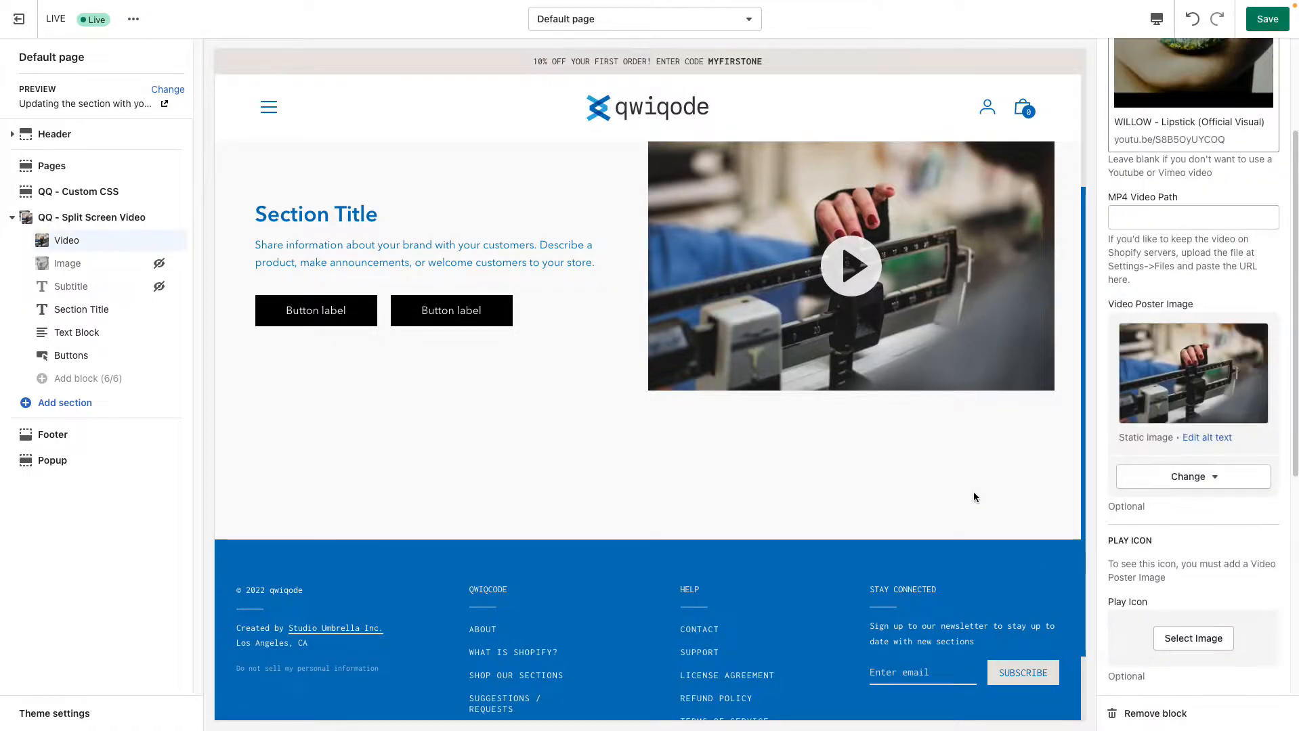
Try the Small and Large sizes for the play icon and set it back to Medium
{"action": "scroll", "coordinate": [1168, 539], "scroll_direction": "down", "scroll_amount": 1}
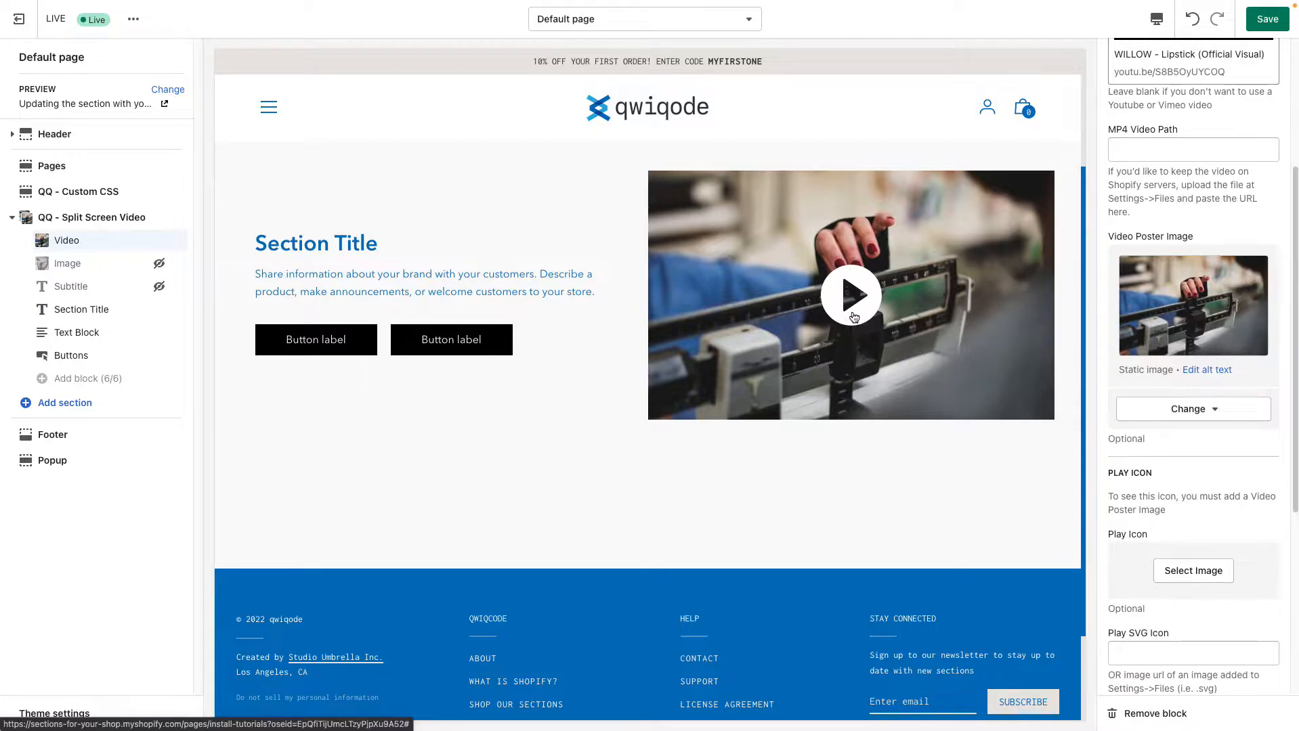
{"action": "scroll", "coordinate": [1166, 470], "scroll_direction": "down", "scroll_amount": 3}
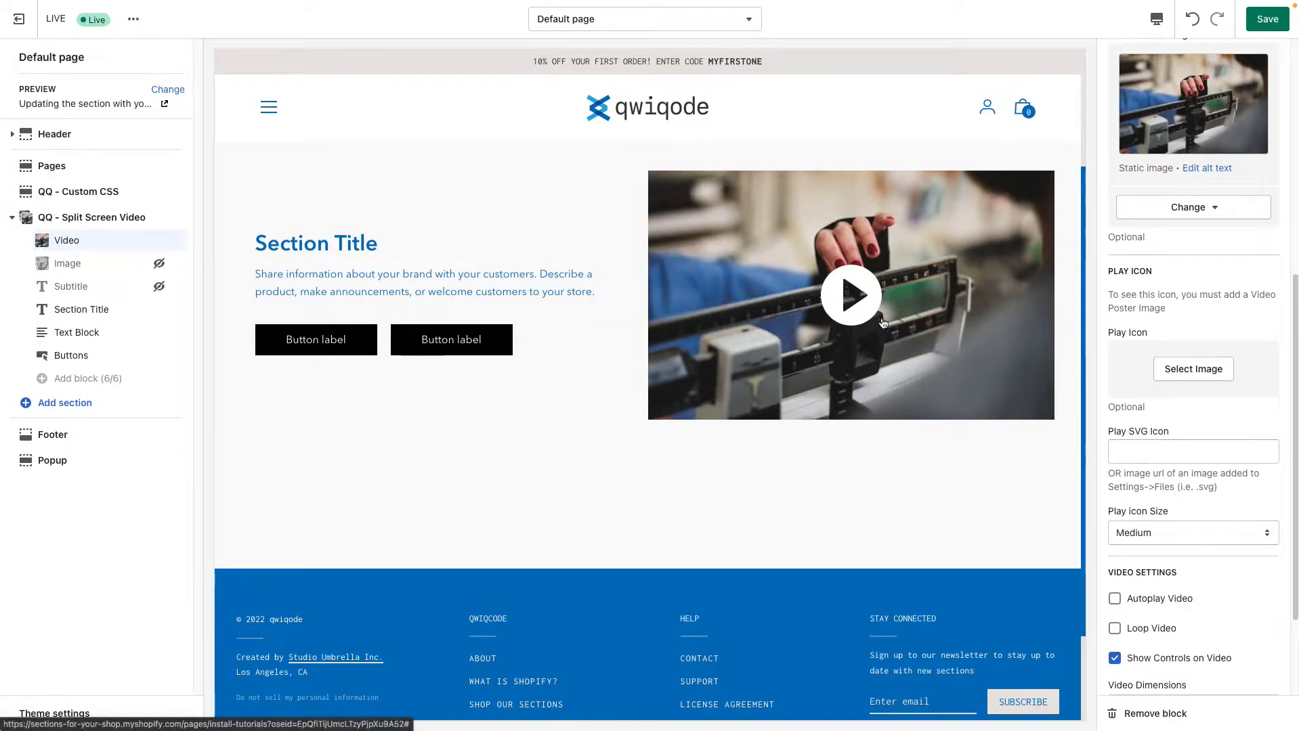
{"action": "left_click", "coordinate": [1158, 533]}
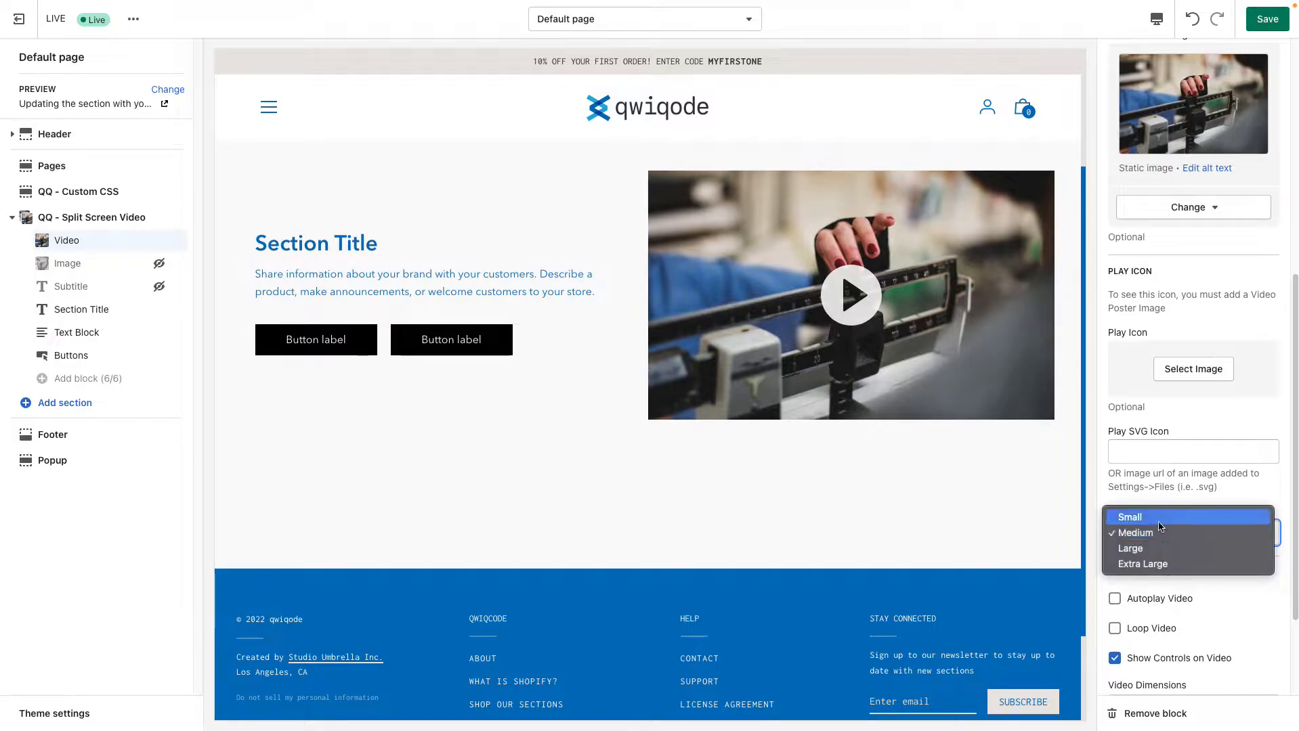
{"action": "left_click", "coordinate": [1158, 518]}
{"action": "left_click", "coordinate": [1157, 533]}
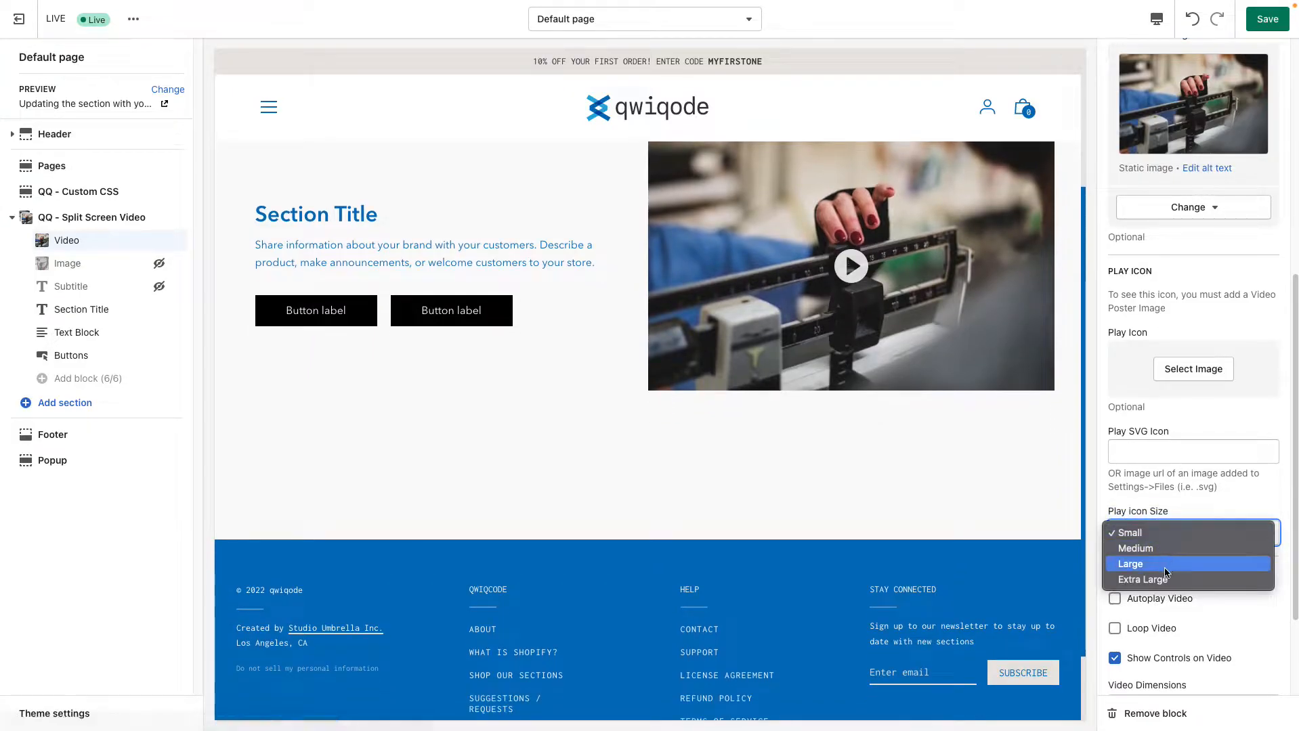
{"action": "left_click", "coordinate": [1164, 565]}
{"action": "left_click", "coordinate": [1164, 533]}
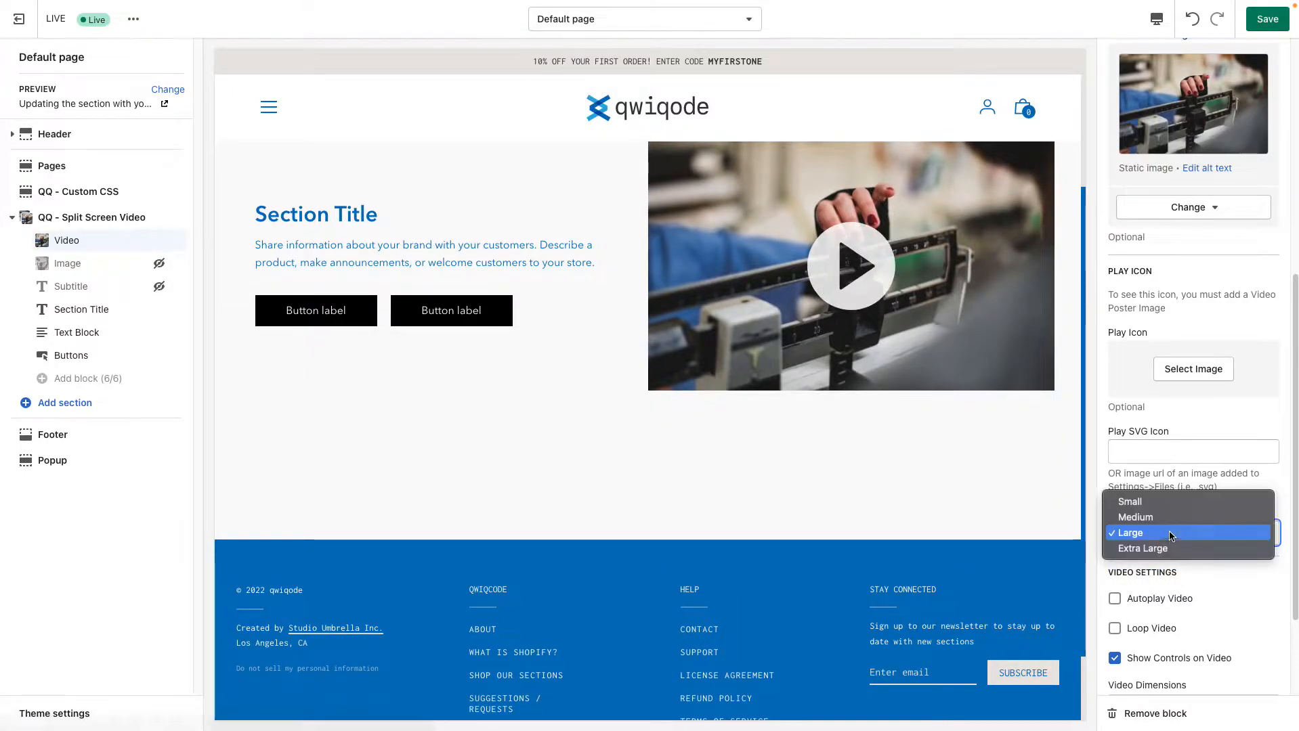
{"action": "left_click", "coordinate": [1164, 523]}
Test the video in the preview by opening it from the poster image's play icon and starting the YouTube player
{"action": "scroll", "coordinate": [1175, 535], "scroll_direction": "down", "scroll_amount": 1}
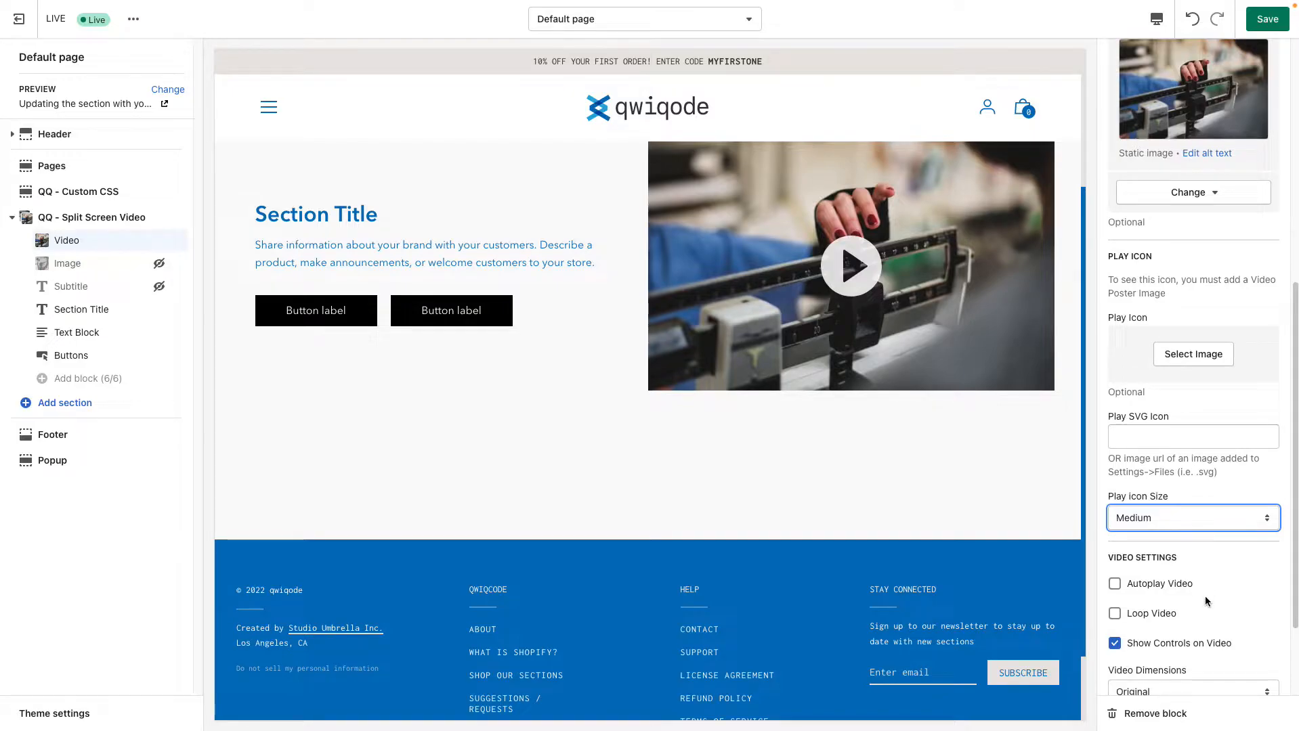
{"action": "scroll", "coordinate": [1209, 590], "scroll_direction": "down", "scroll_amount": 1}
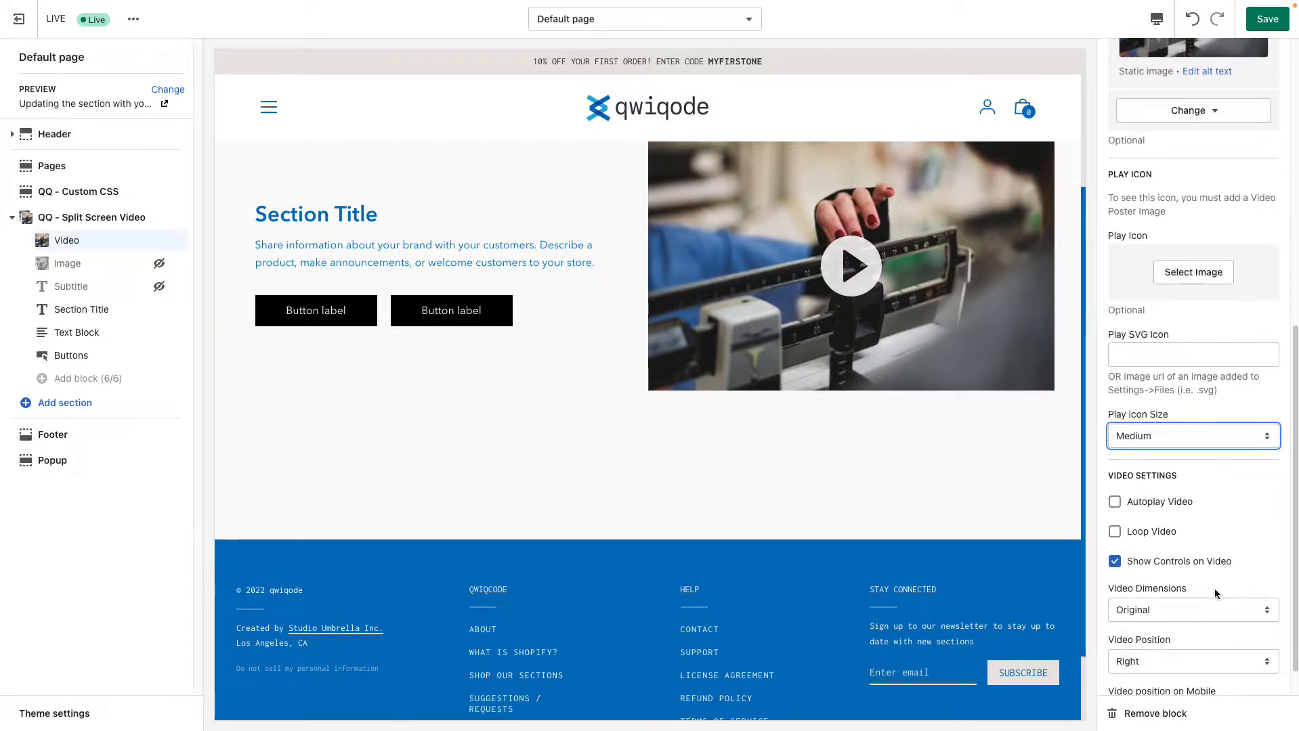
{"action": "scroll", "coordinate": [885, 493], "scroll_direction": "up", "scroll_amount": 1}
{"action": "left_click", "coordinate": [860, 295]}
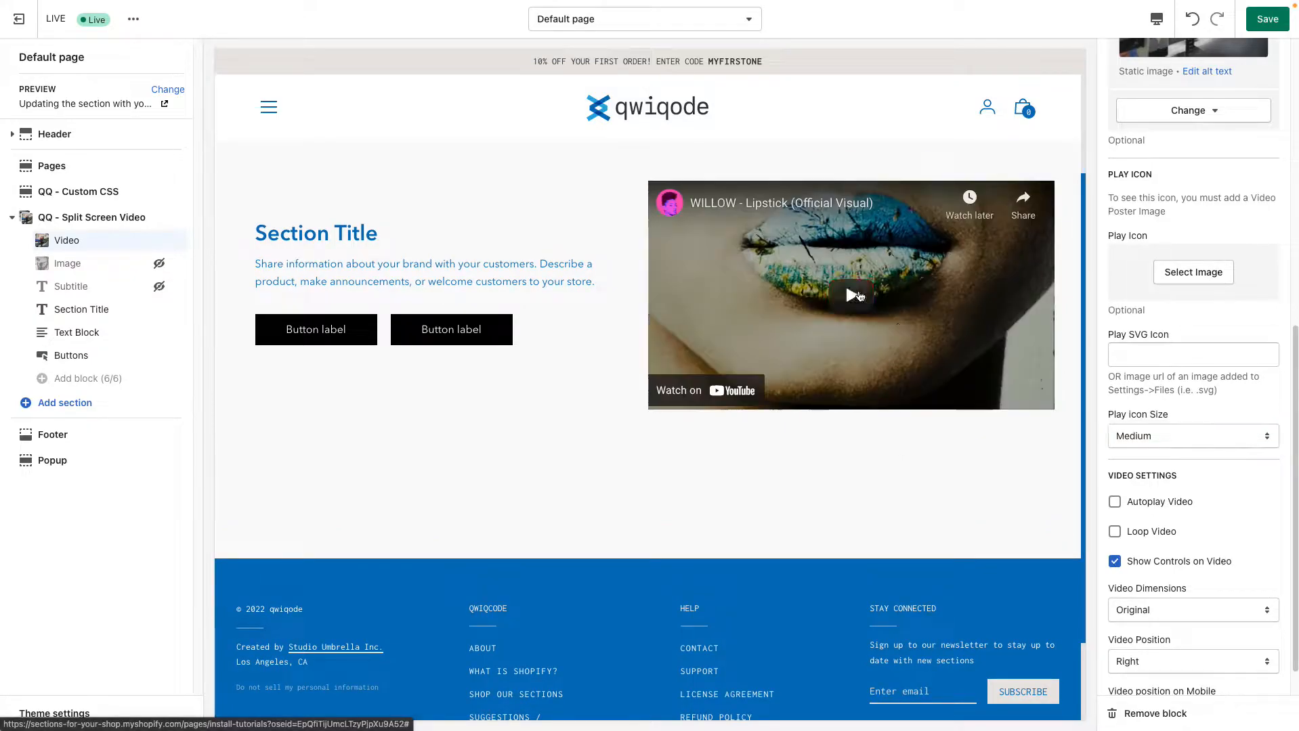
{"action": "left_click", "coordinate": [856, 305]}
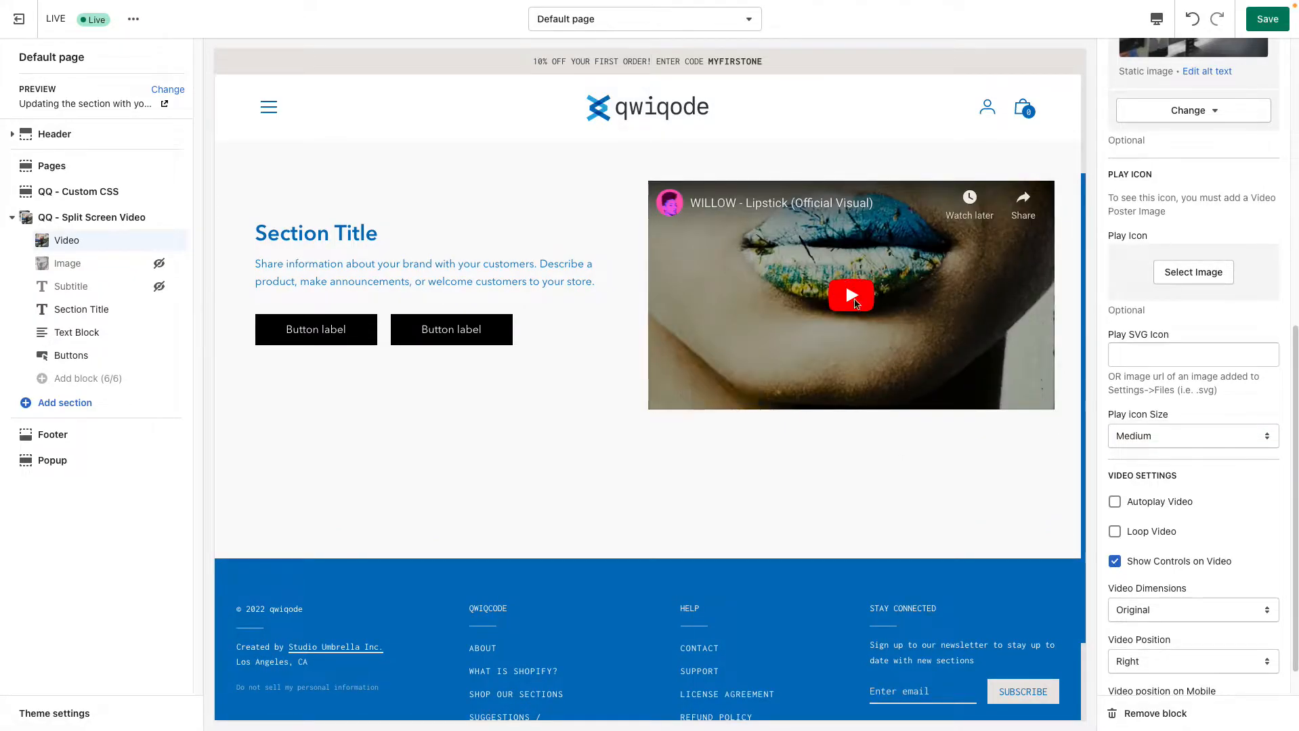
Turn off Show Controls on Video and test playing and pausing the video in the preview
{"action": "left_click", "coordinate": [1115, 562]}
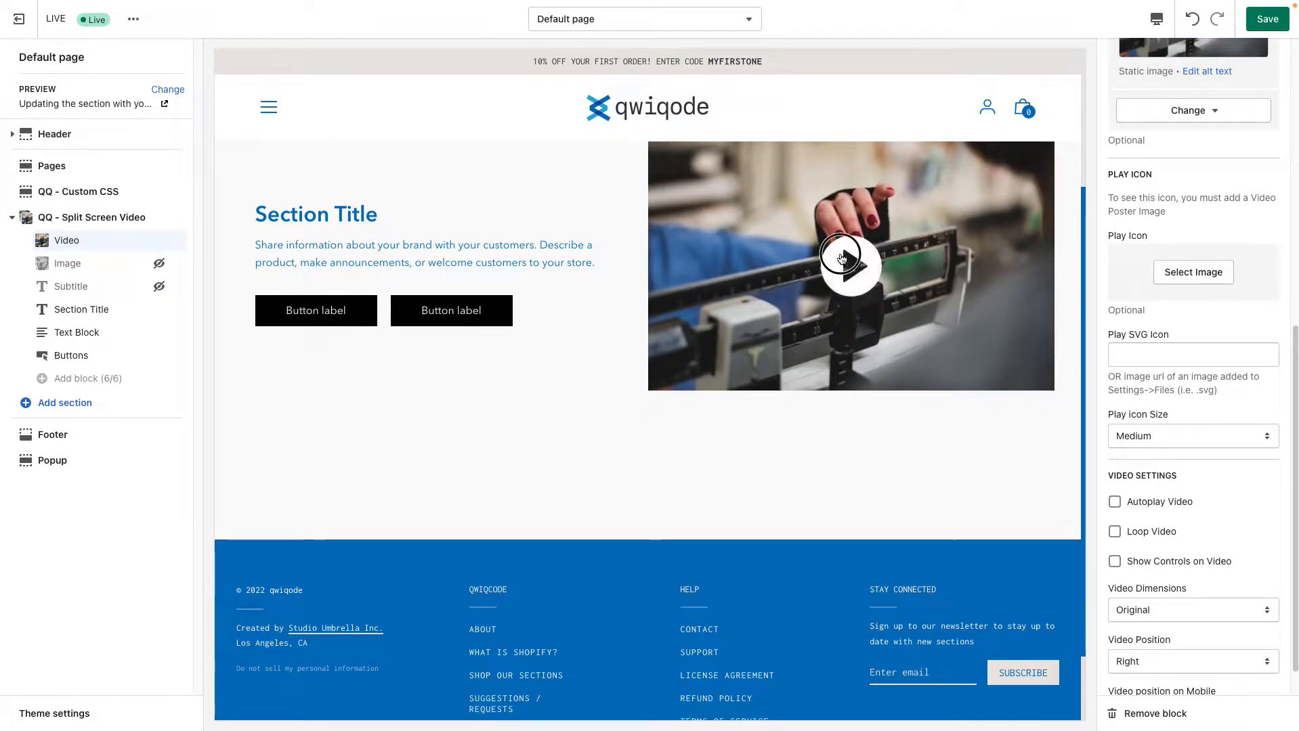
{"action": "left_click", "coordinate": [850, 265]}
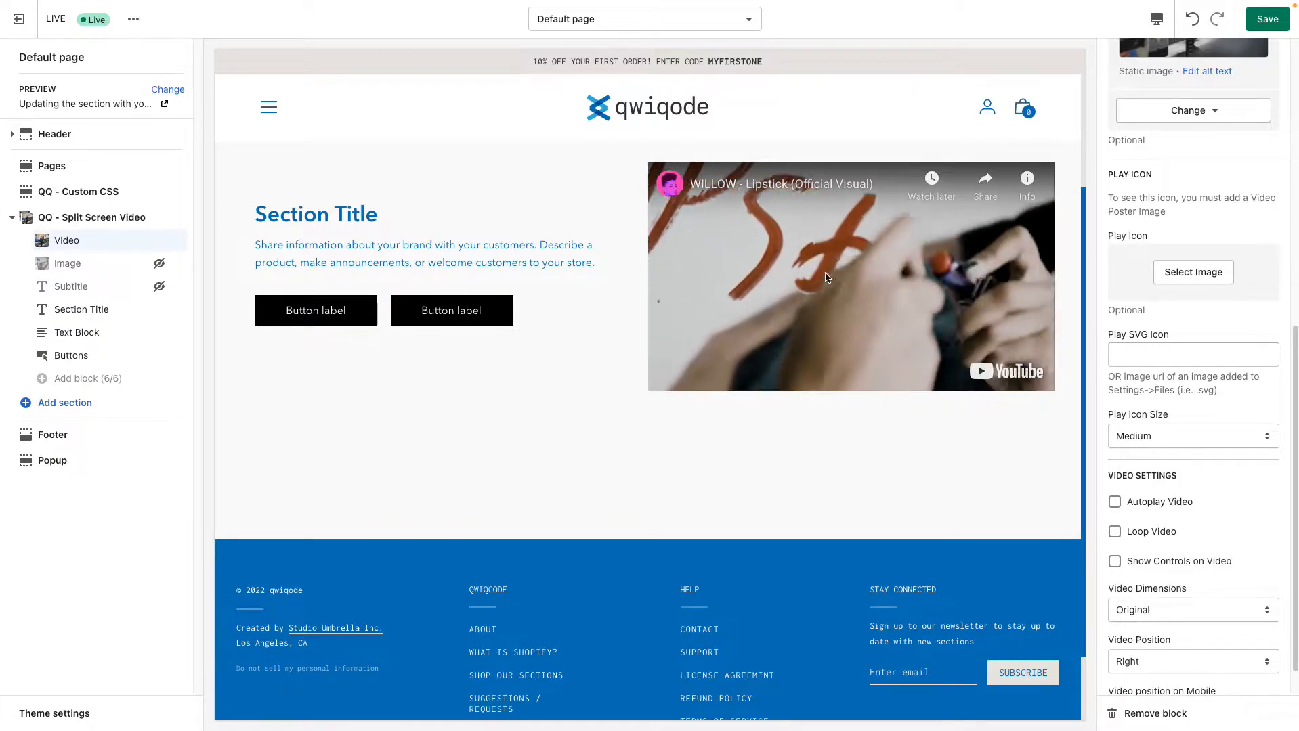
{"action": "left_click", "coordinate": [887, 261]}
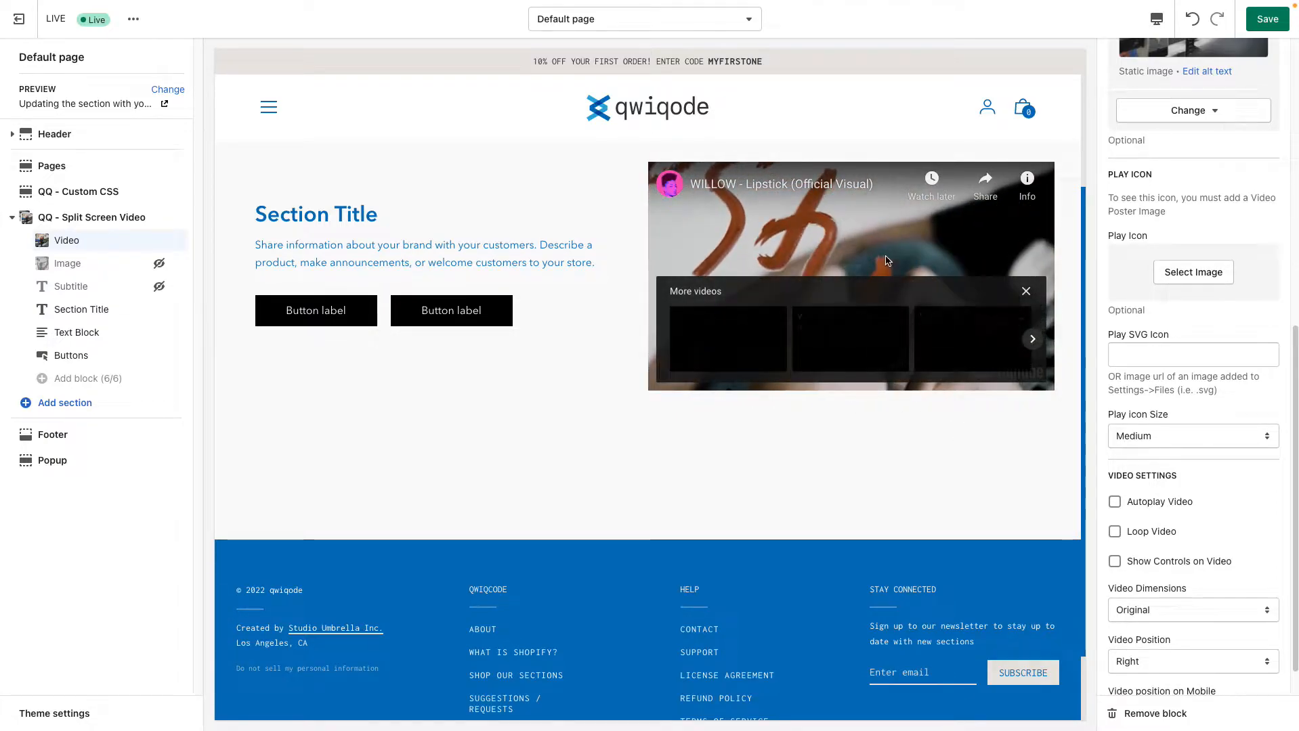
{"action": "left_click", "coordinate": [1026, 291]}
{"action": "left_click", "coordinate": [938, 333]}
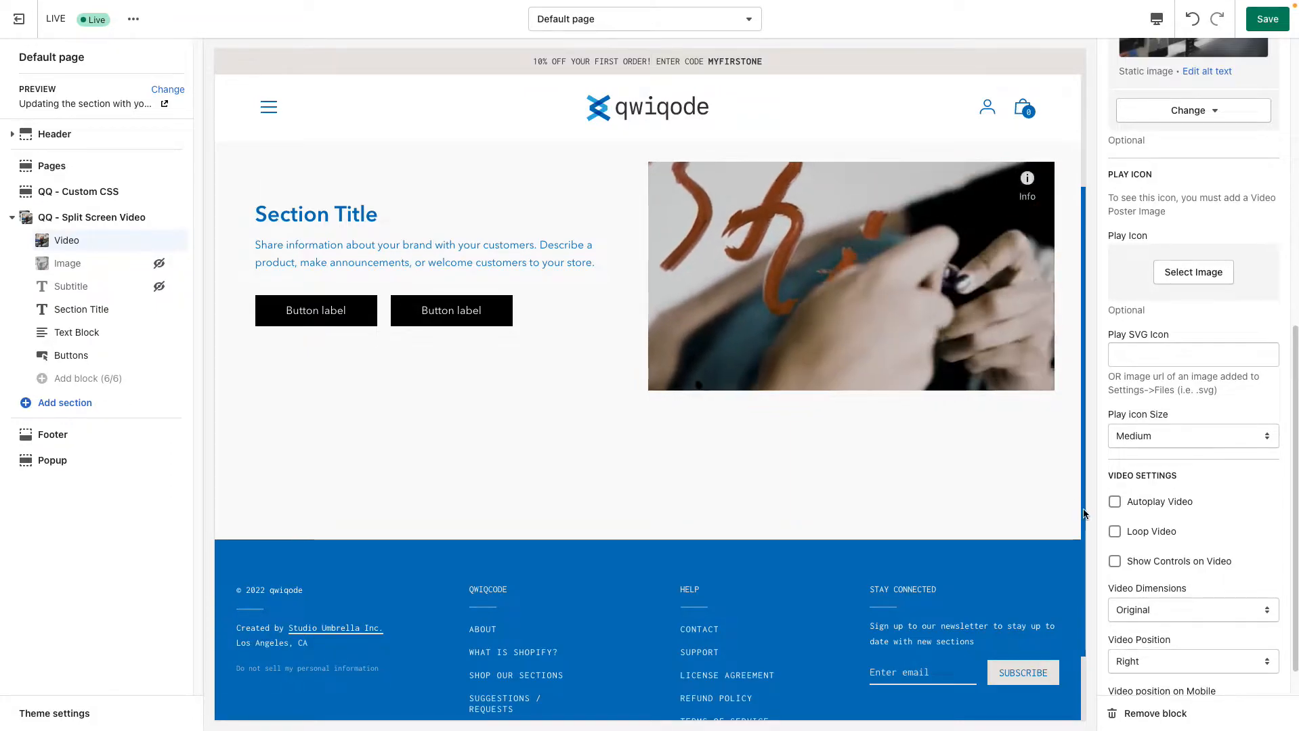
Turn Show Controls on Video back on and test playing and pausing the video with the player controls
{"action": "left_click", "coordinate": [1115, 561]}
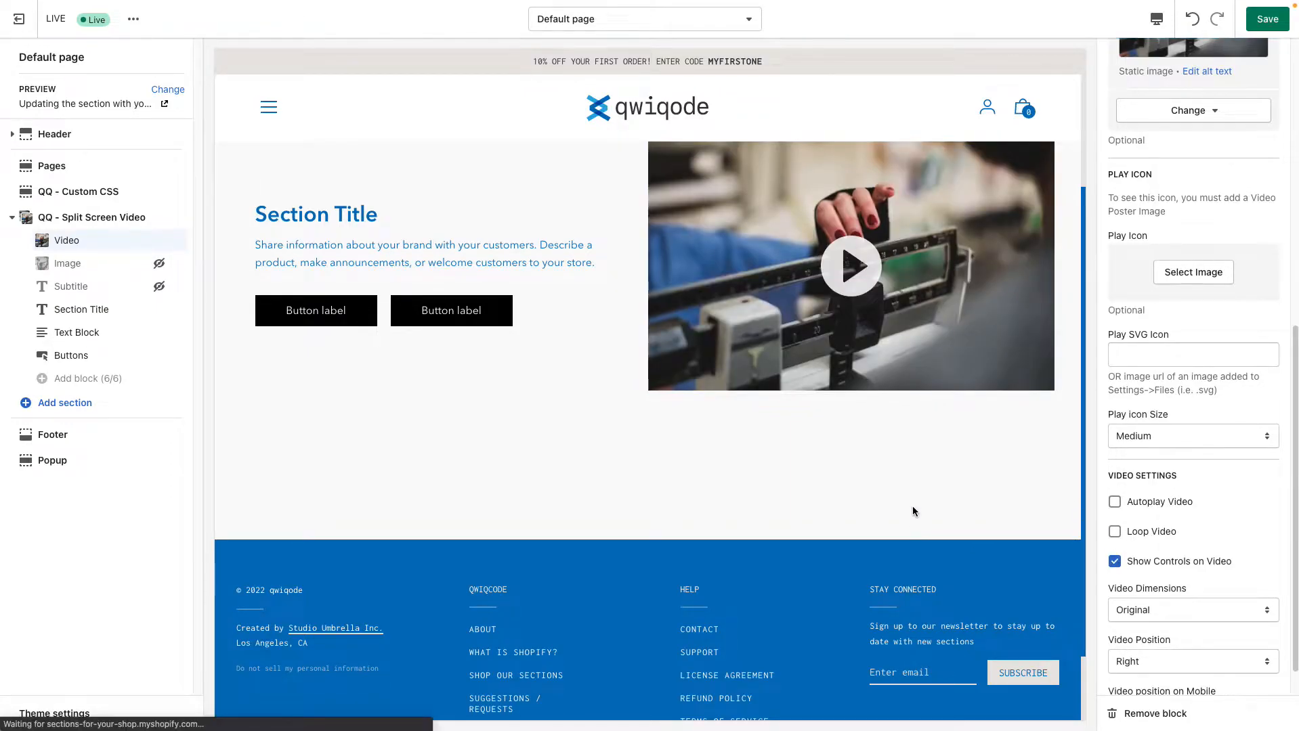
{"action": "left_click", "coordinate": [851, 266]}
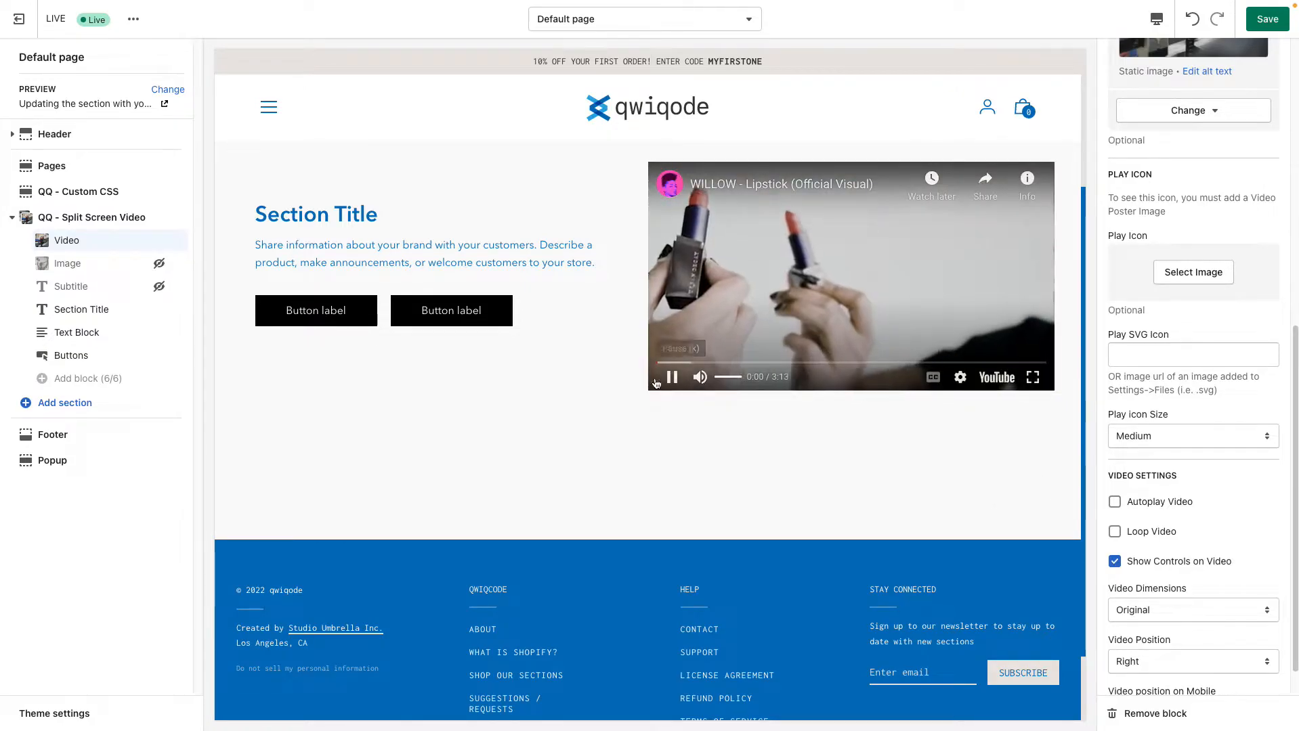
{"action": "left_click", "coordinate": [671, 378]}
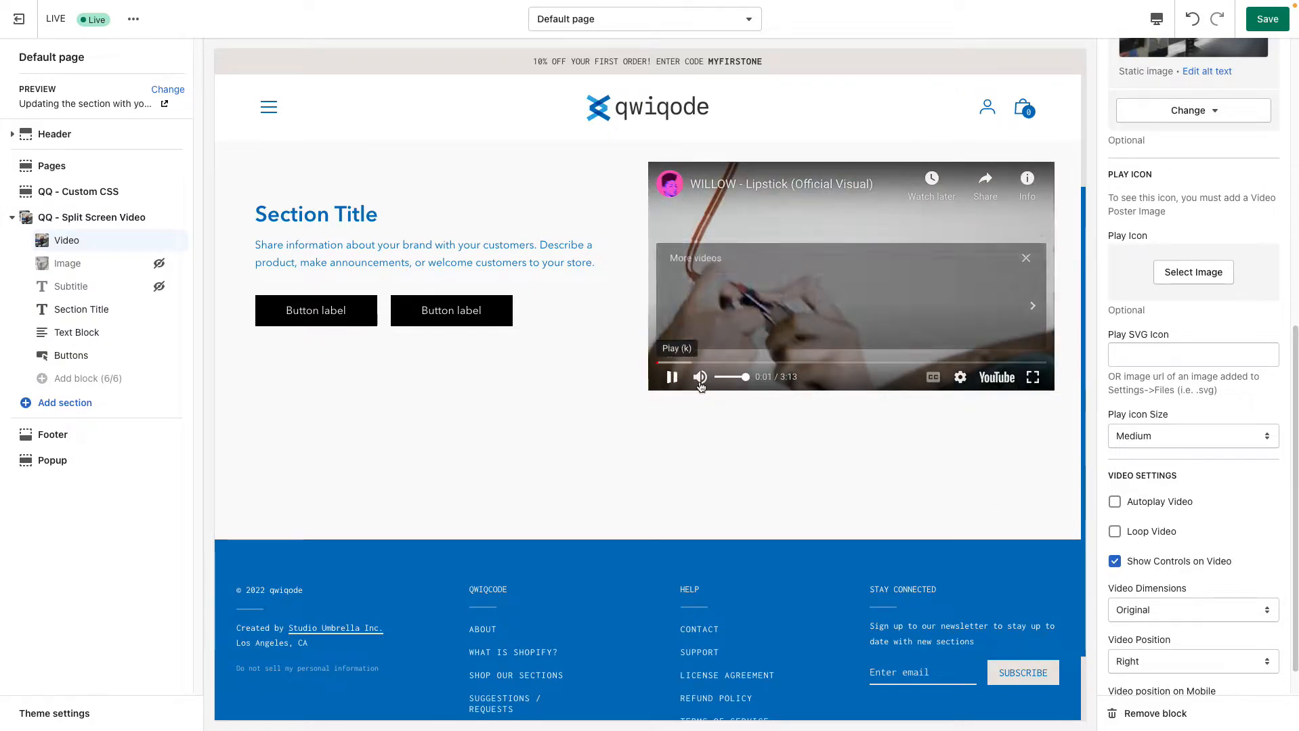
Set the Video Dimensions to Square and test playing and pausing the video in the preview
{"action": "scroll", "coordinate": [1166, 564], "scroll_direction": "down", "scroll_amount": 1}
{"action": "left_click", "coordinate": [1168, 568]}
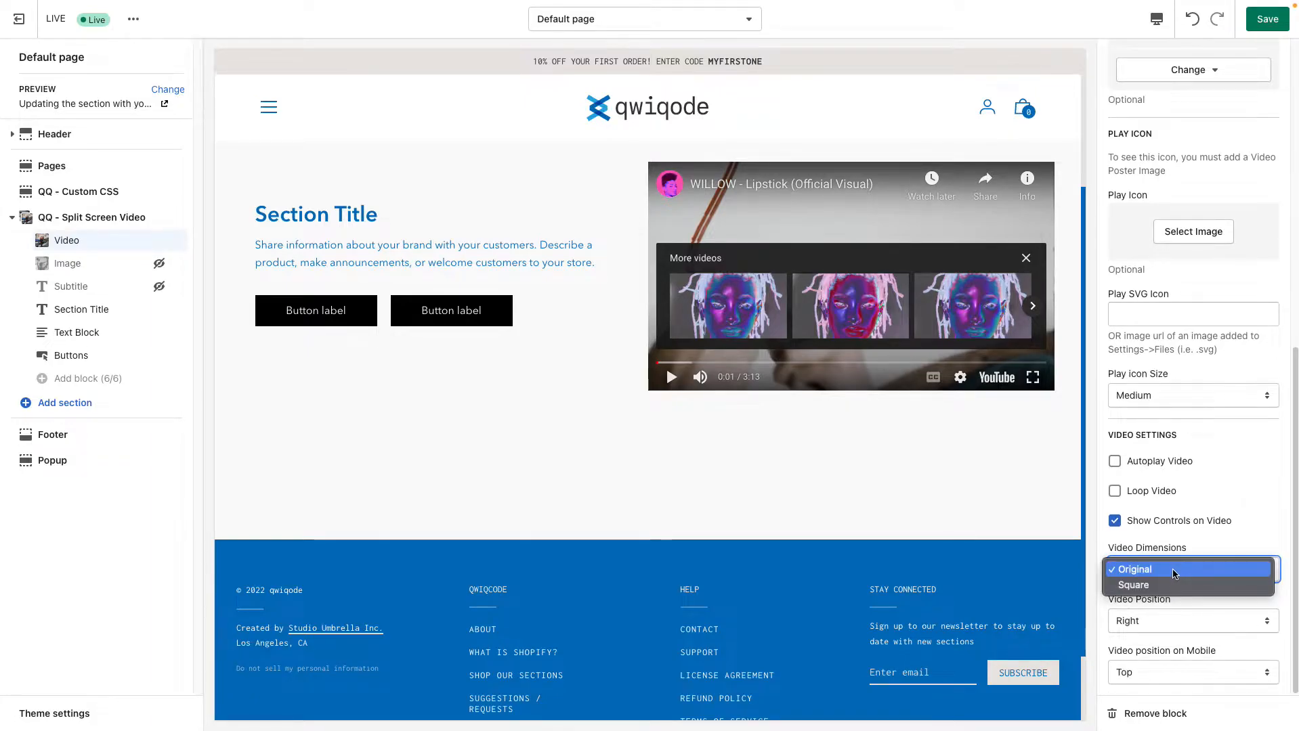
{"action": "left_click", "coordinate": [1168, 588]}
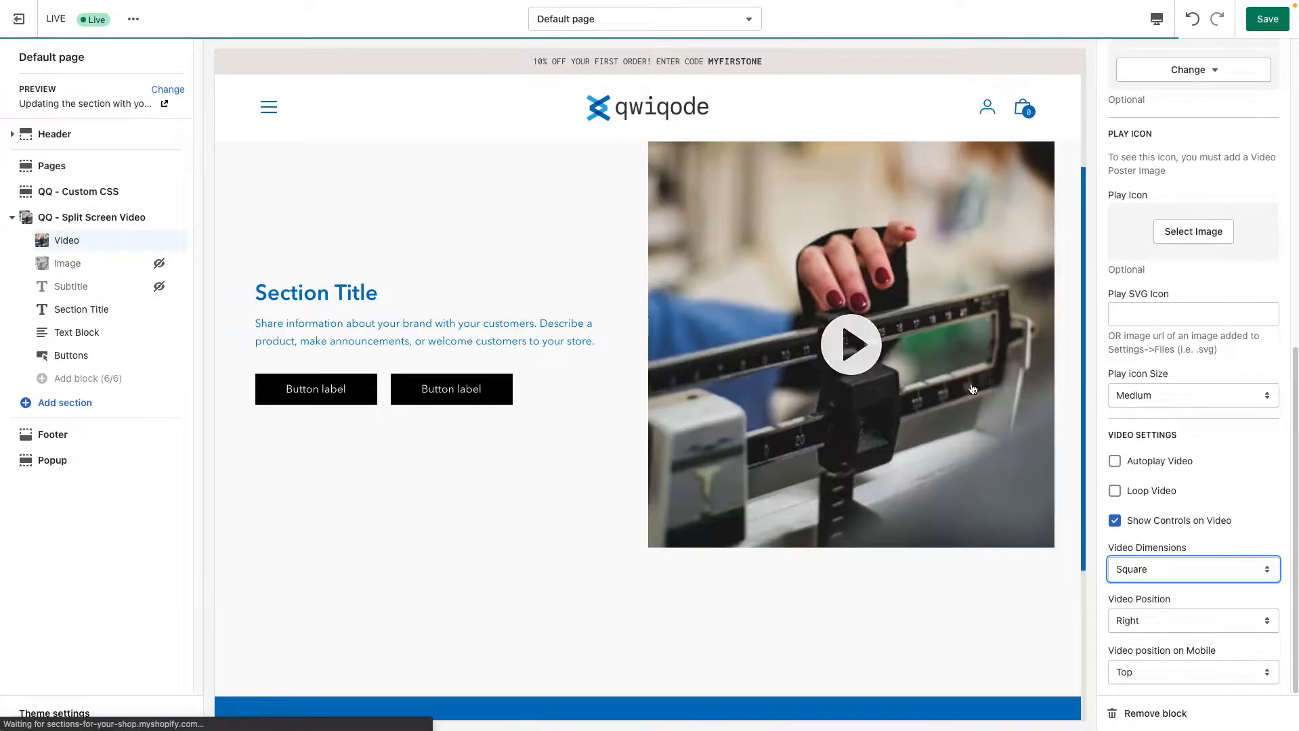
{"action": "left_click", "coordinate": [866, 343]}
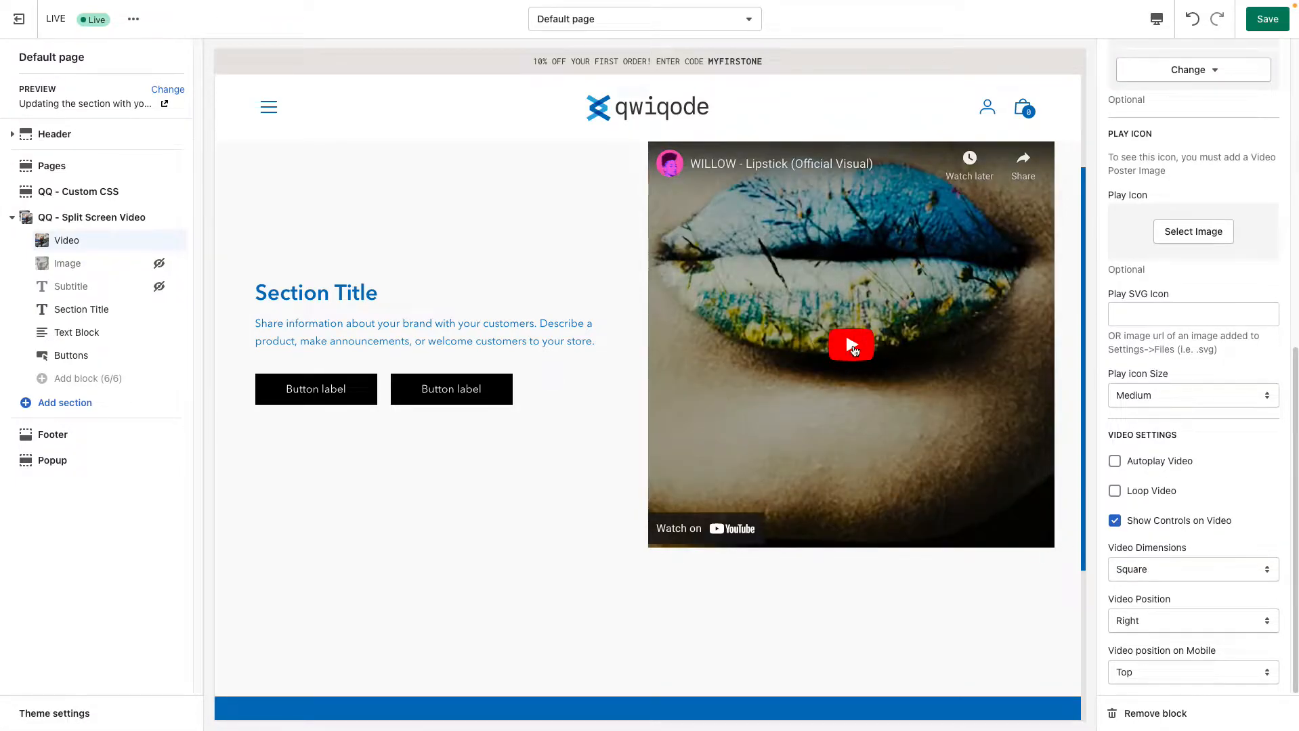
{"action": "left_click", "coordinate": [852, 350]}
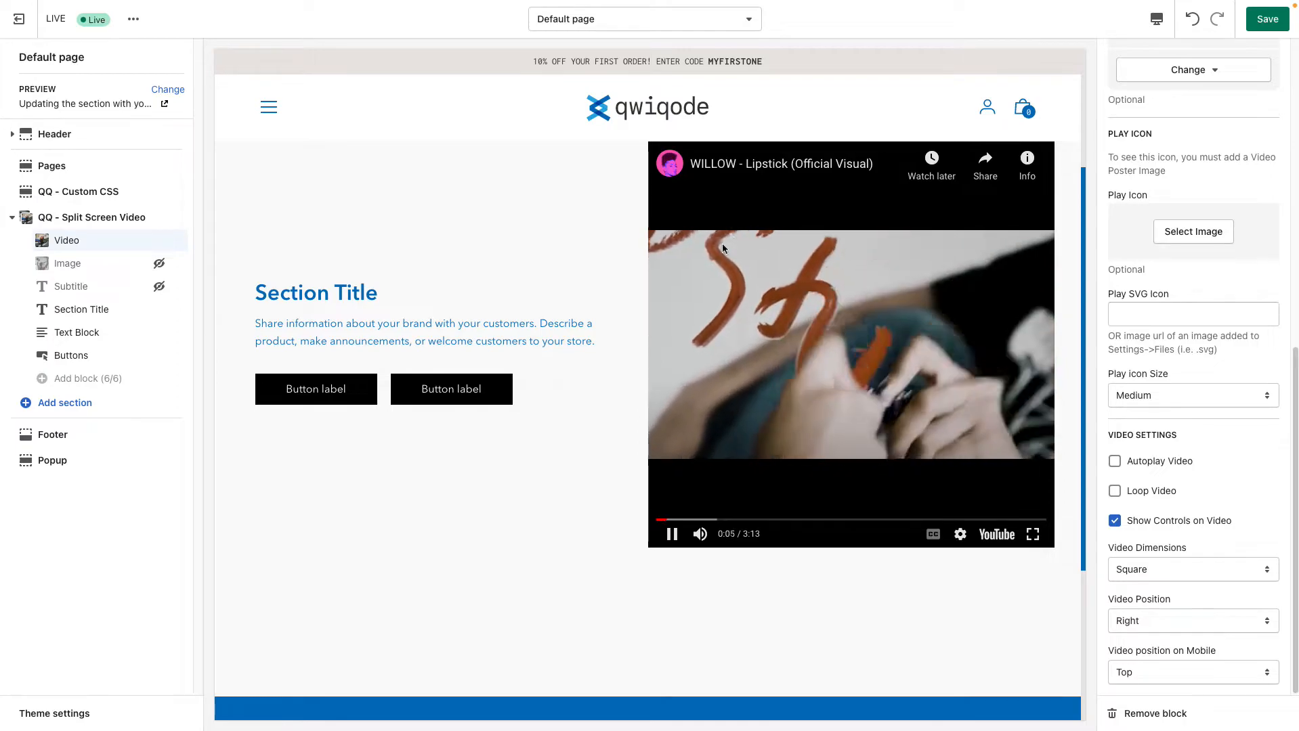
{"action": "left_click", "coordinate": [671, 535]}
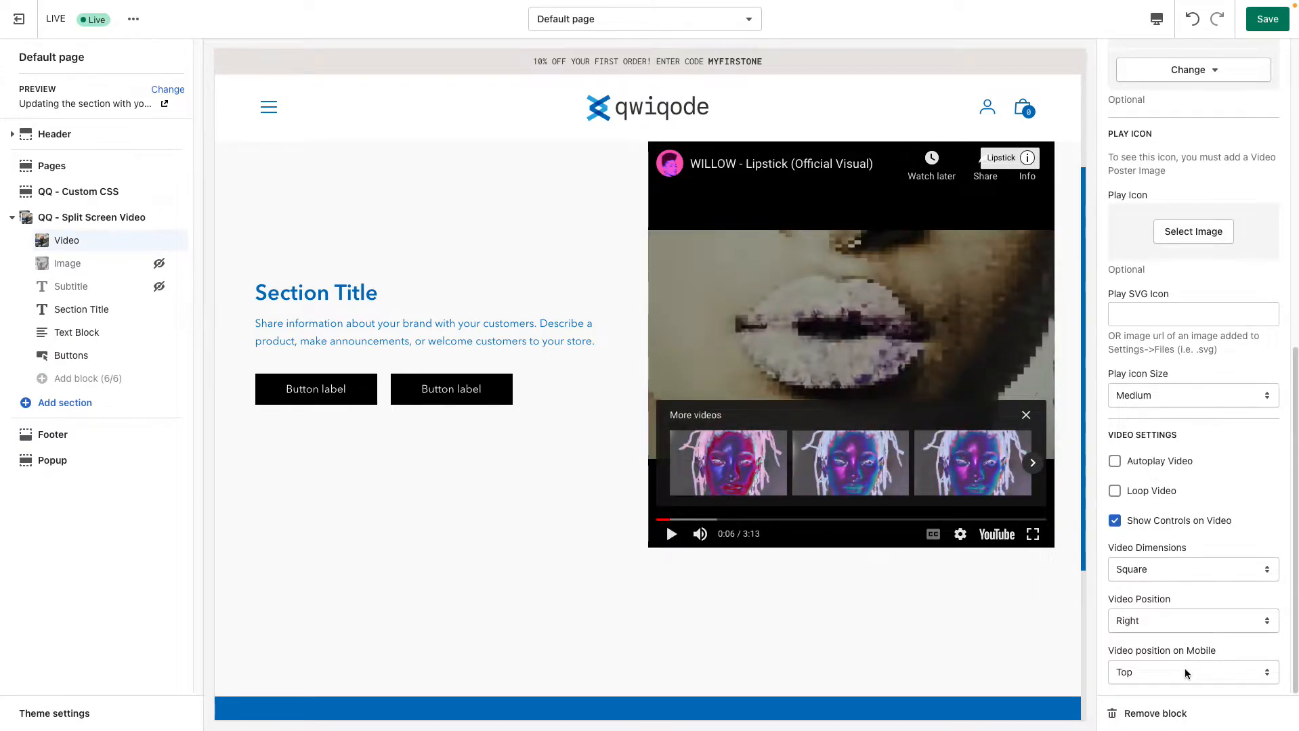
Check the available options for Video position on Mobile
{"action": "left_click", "coordinate": [1148, 671]}
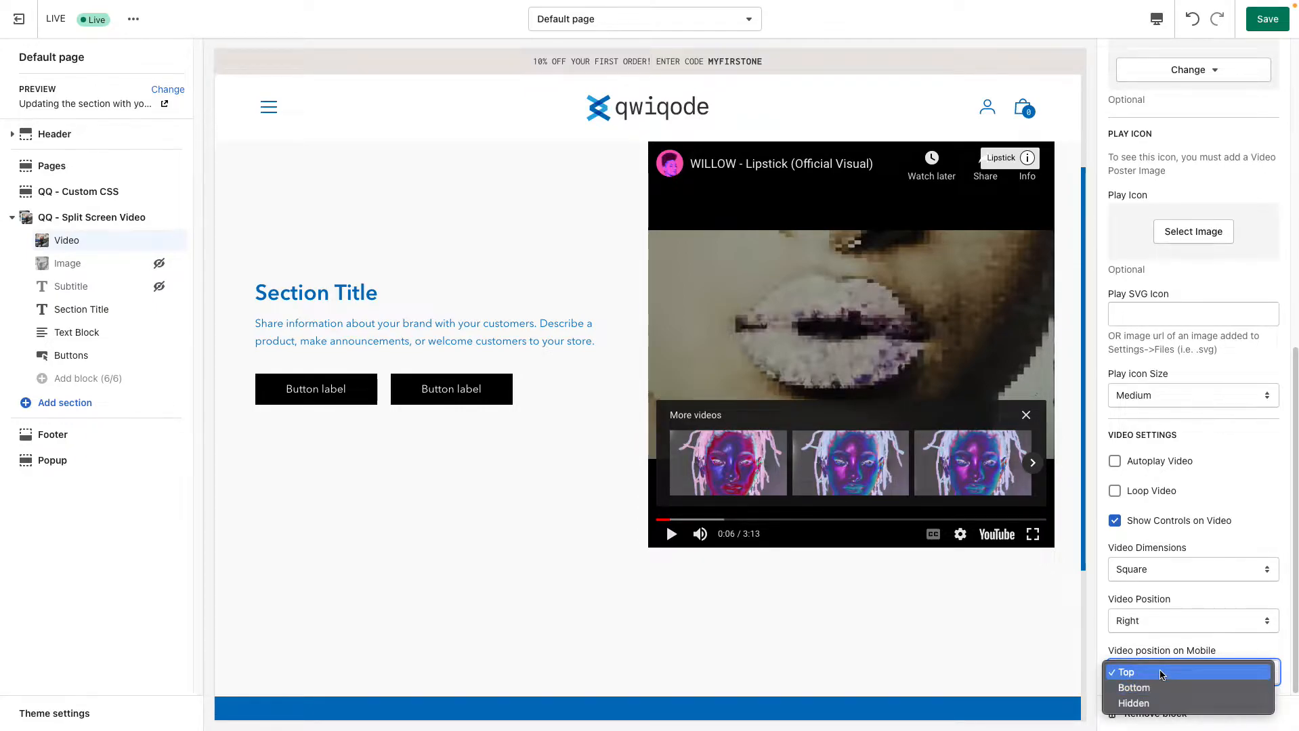
{"action": "left_click", "coordinate": [1198, 647]}
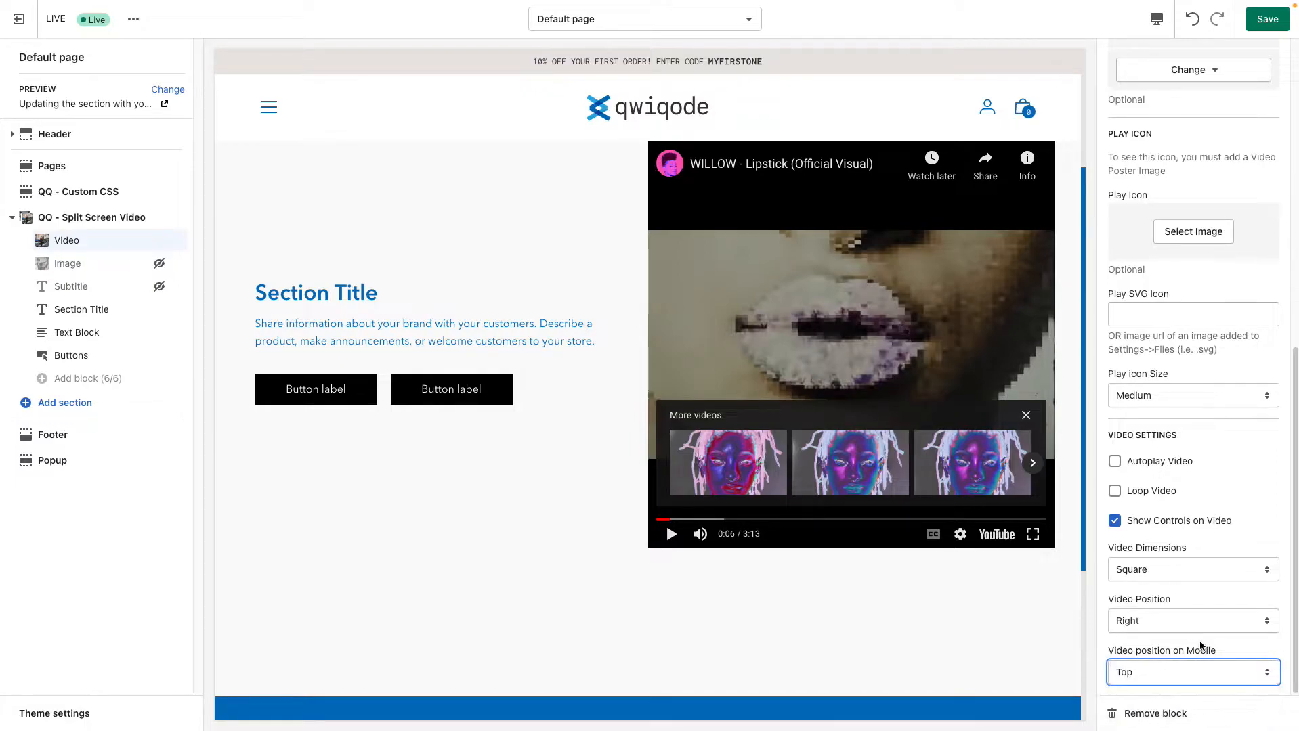
{"action": "scroll", "coordinate": [1187, 402], "scroll_direction": "up", "scroll_amount": 10}
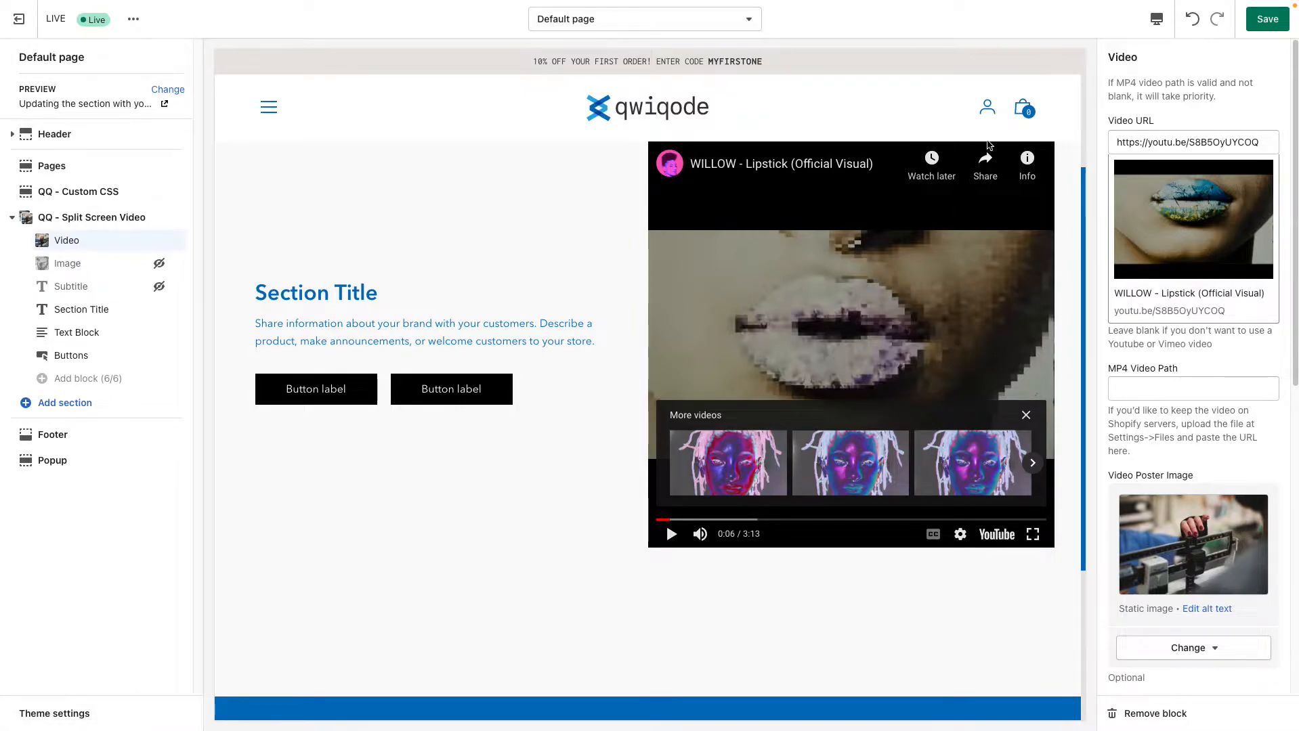
Clear the Video URL, copy the lipstick MP4's link from the store's Files settings, and paste it as the MP4 Video Path
{"action": "left_click", "coordinate": [1154, 143]}
{"action": "key", "text": "ctrl+a"}
{"action": "key", "text": "BackSpace"}
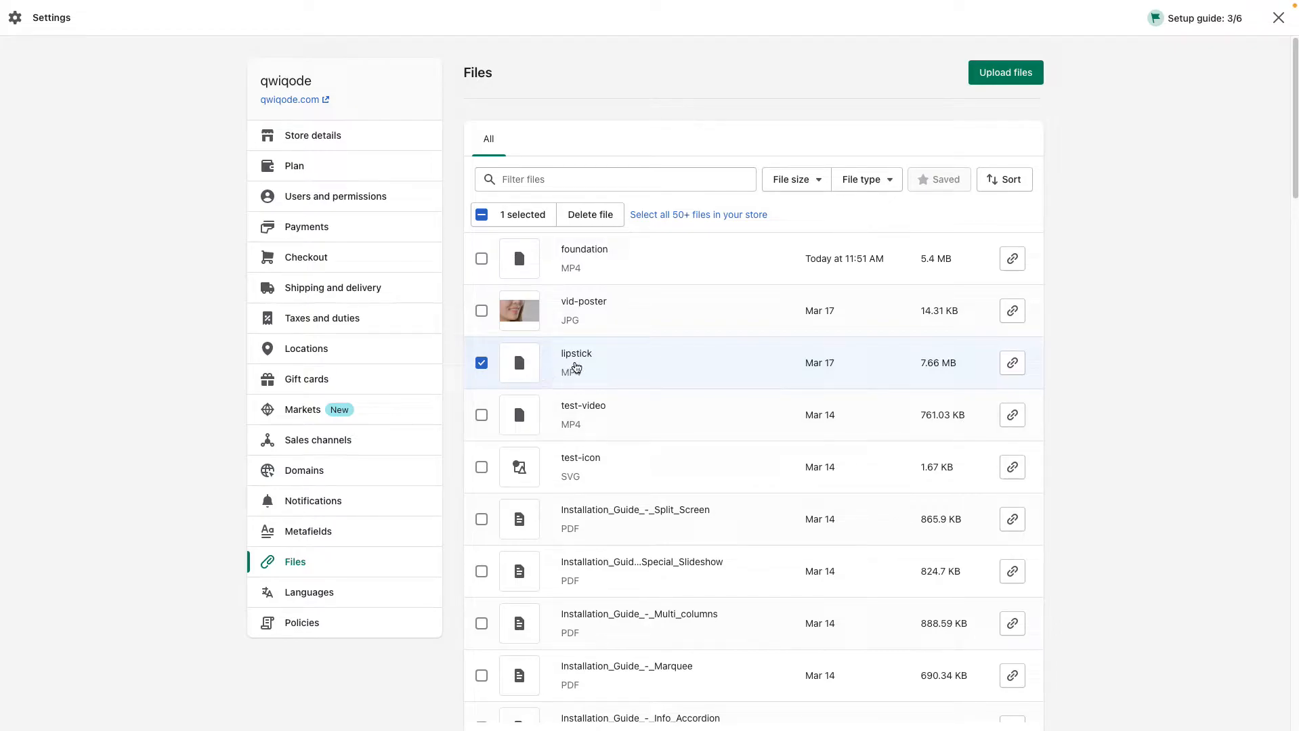
{"action": "left_click", "coordinate": [1012, 365]}
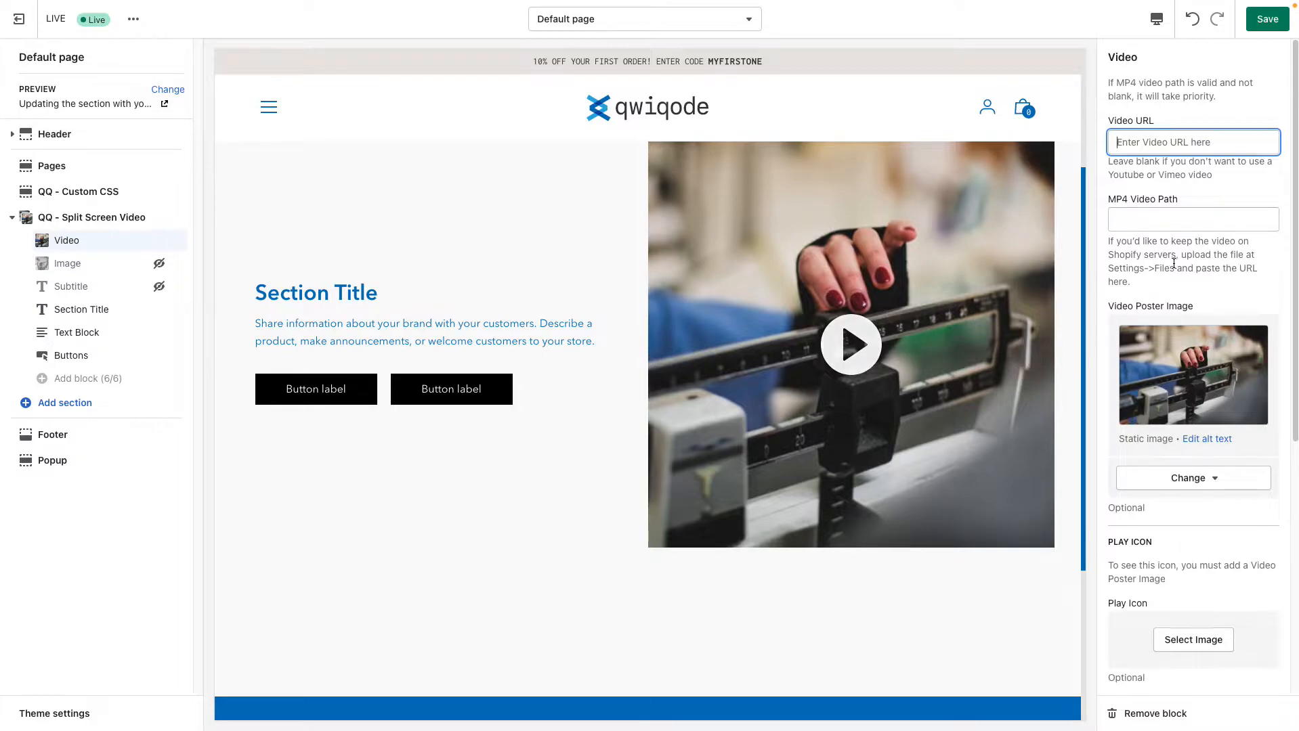
{"action": "left_click_drag", "start_coordinate": [1118, 202], "coordinate": [1178, 202]}
{"action": "left_click", "coordinate": [1165, 230]}
{"action": "key", "text": "ctrl+v"}
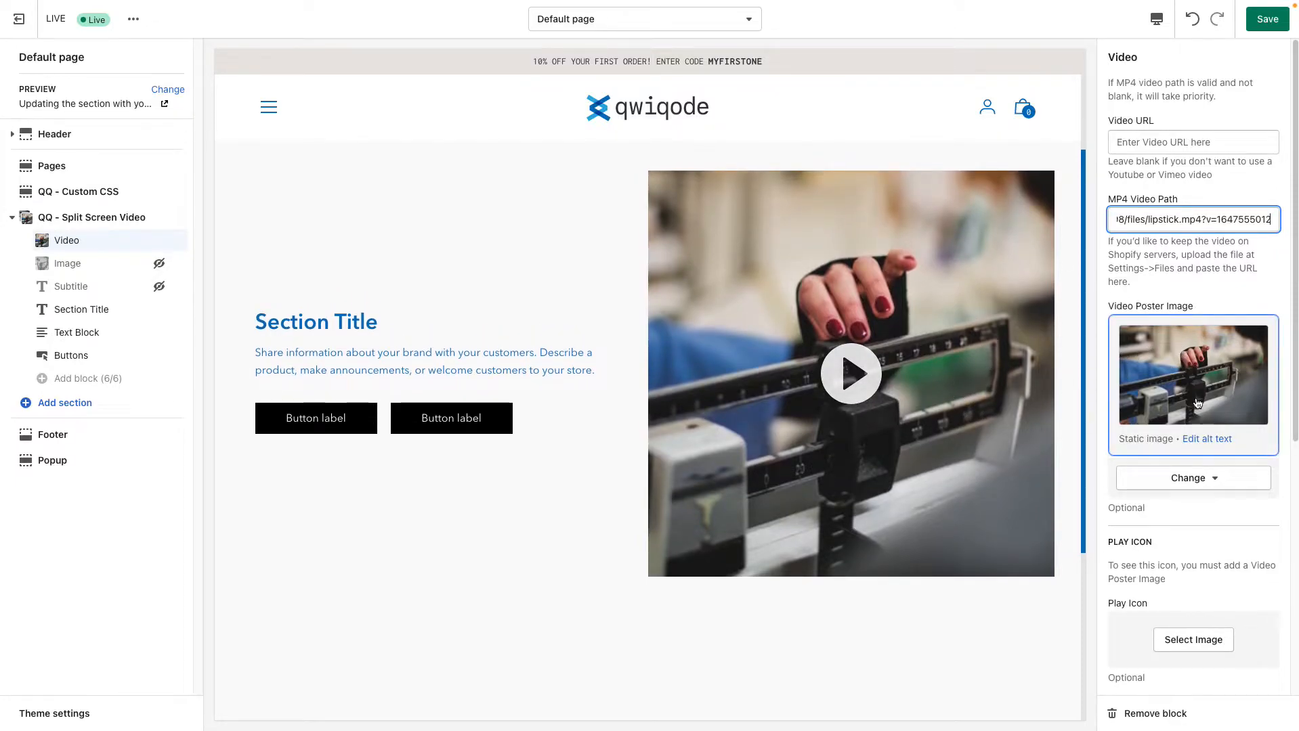
Change the Video Poster Image to the library's close-up of smiling lips
{"action": "left_click", "coordinate": [1217, 488]}
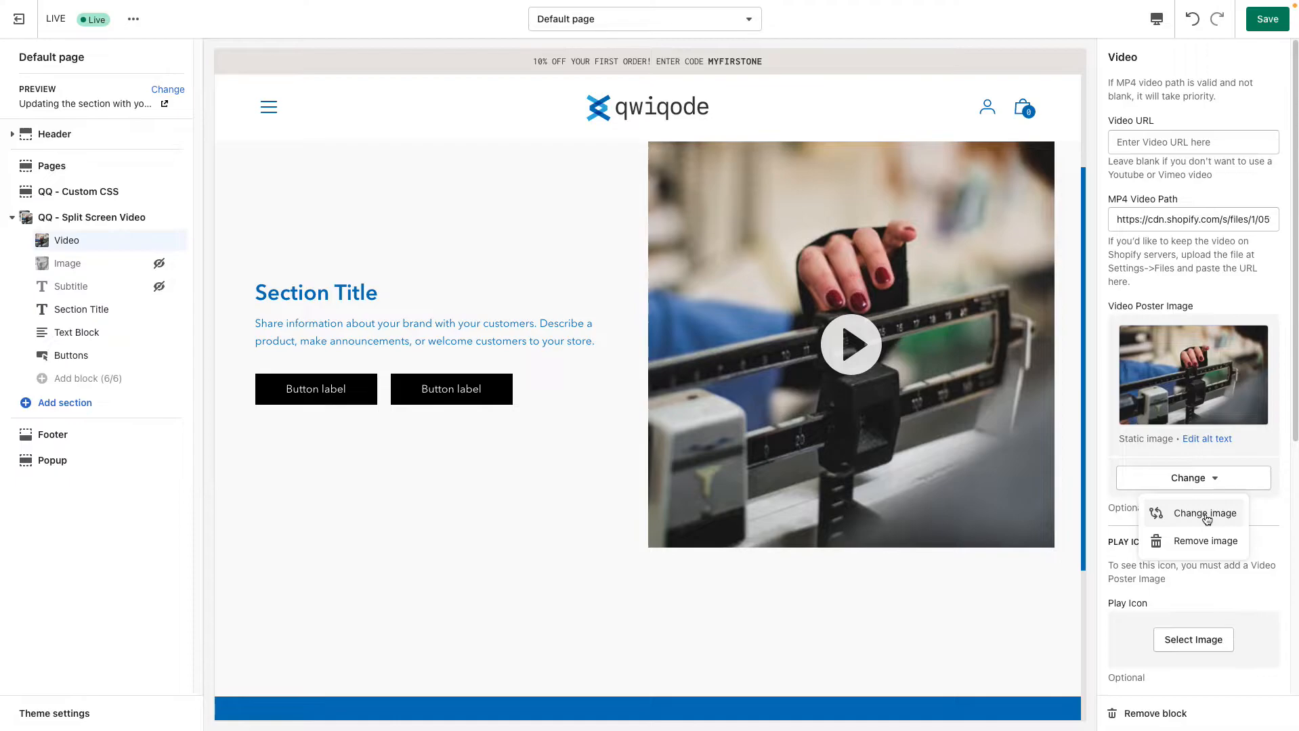
{"action": "left_click", "coordinate": [1207, 514]}
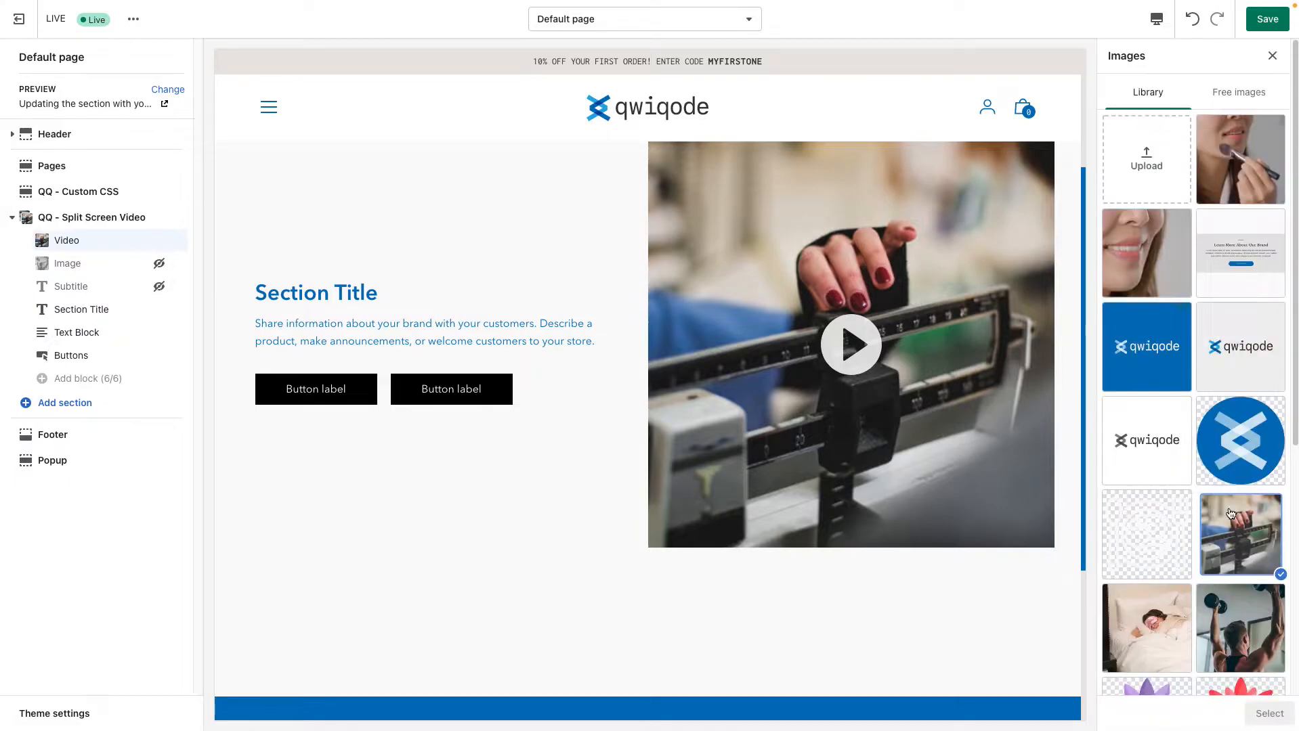
{"action": "left_click", "coordinate": [1146, 252]}
{"action": "left_click", "coordinate": [1256, 718]}
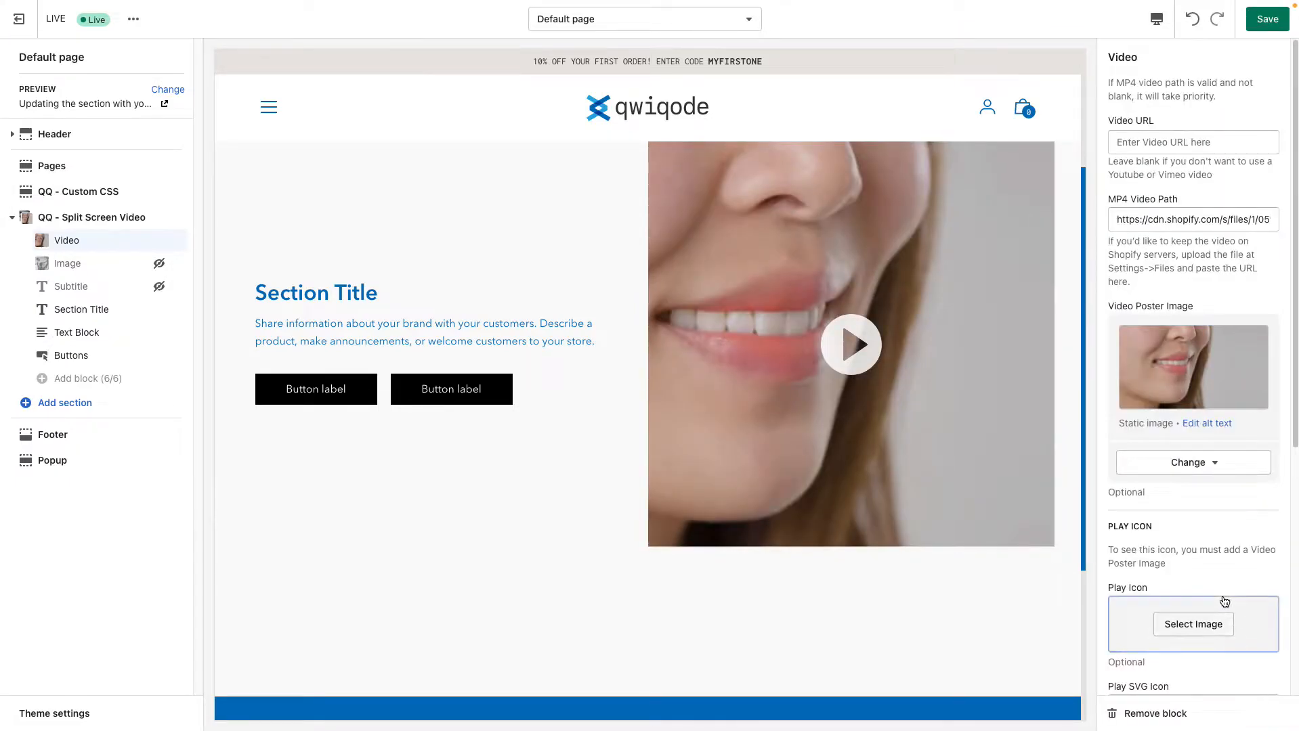
Set the Video Dimensions to Original and play the video in the preview
{"action": "scroll", "coordinate": [1185, 562], "scroll_direction": "down", "scroll_amount": 1}
{"action": "scroll", "coordinate": [1180, 546], "scroll_direction": "down", "scroll_amount": 5}
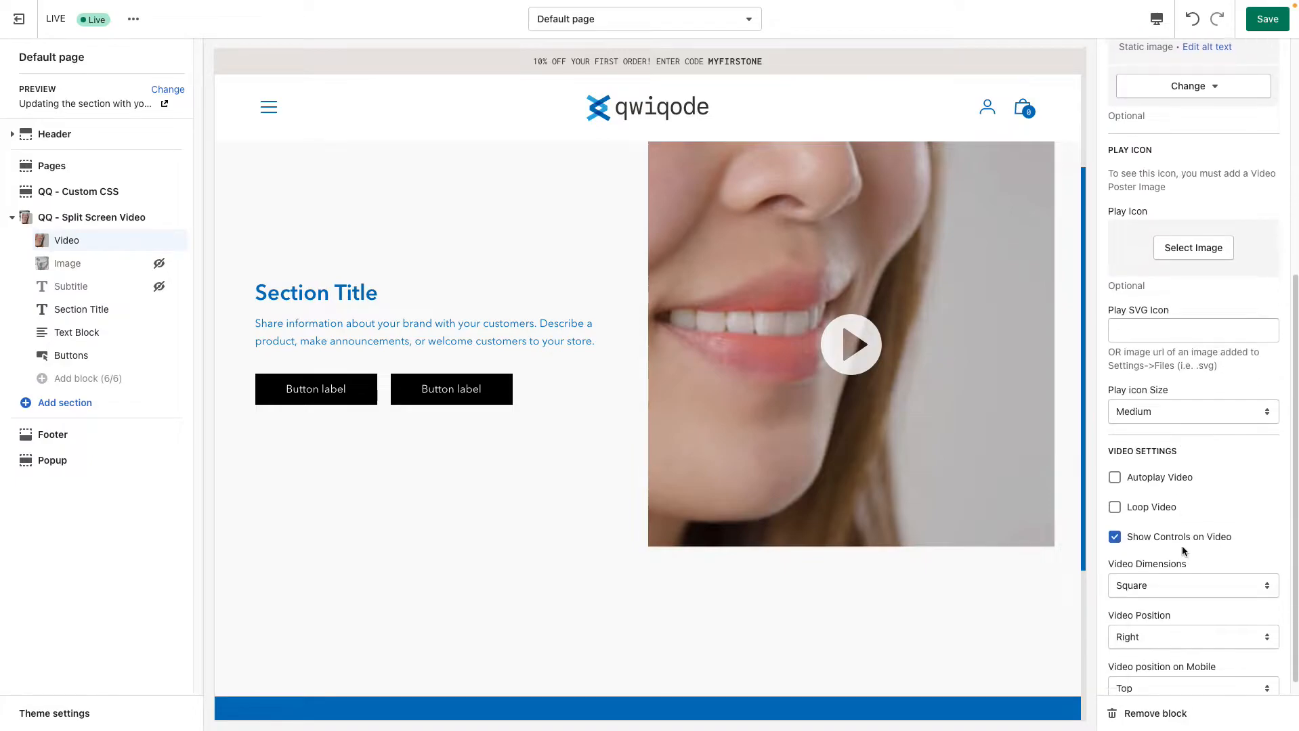
{"action": "left_click", "coordinate": [1183, 569]}
{"action": "left_click", "coordinate": [1137, 544]}
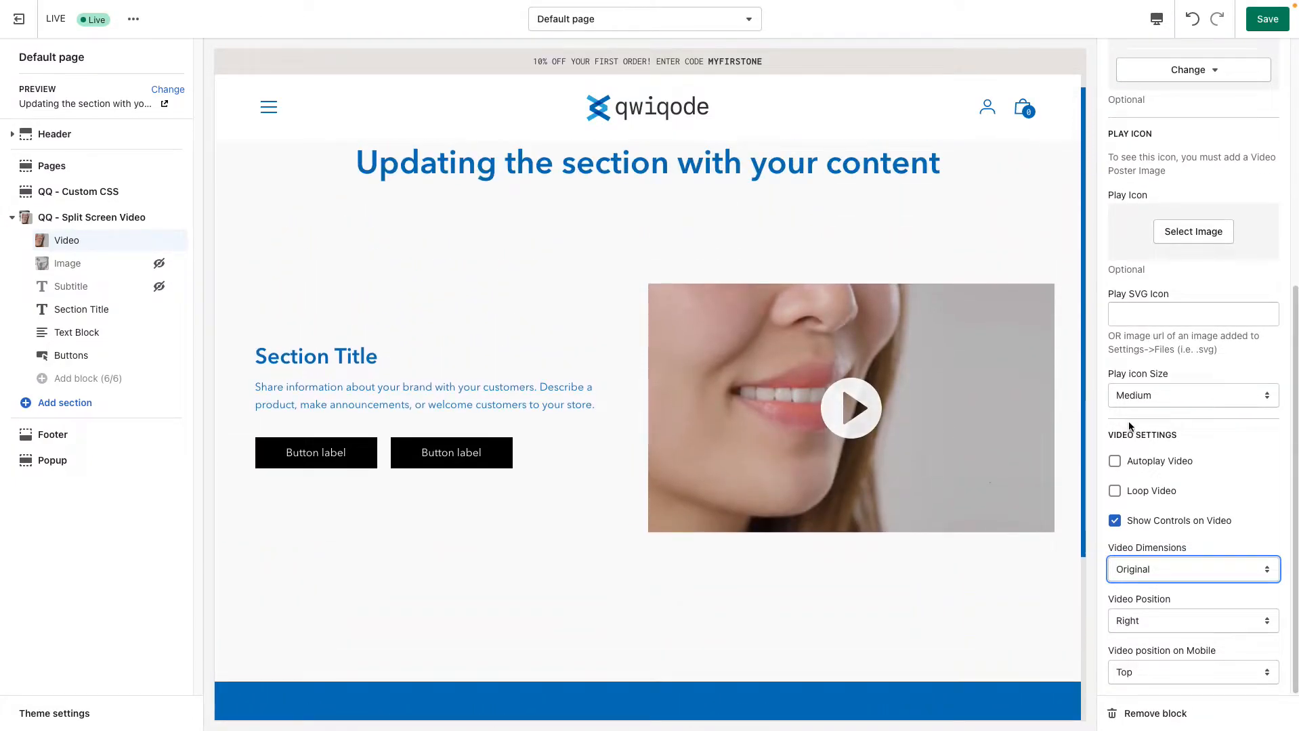
{"action": "left_click", "coordinate": [881, 415]}
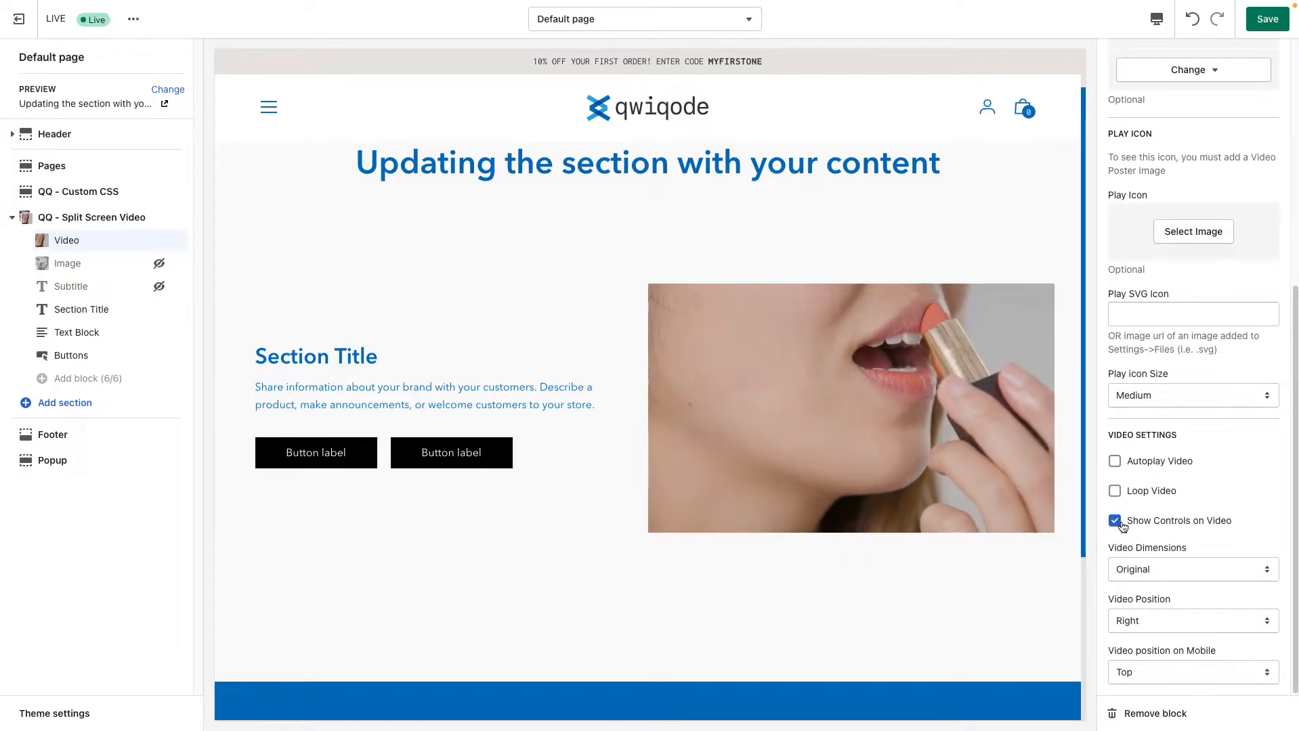
Turn off Show Controls on Video and test playing the video in the preview
{"action": "left_click", "coordinate": [1150, 522]}
{"action": "left_click", "coordinate": [850, 286]}
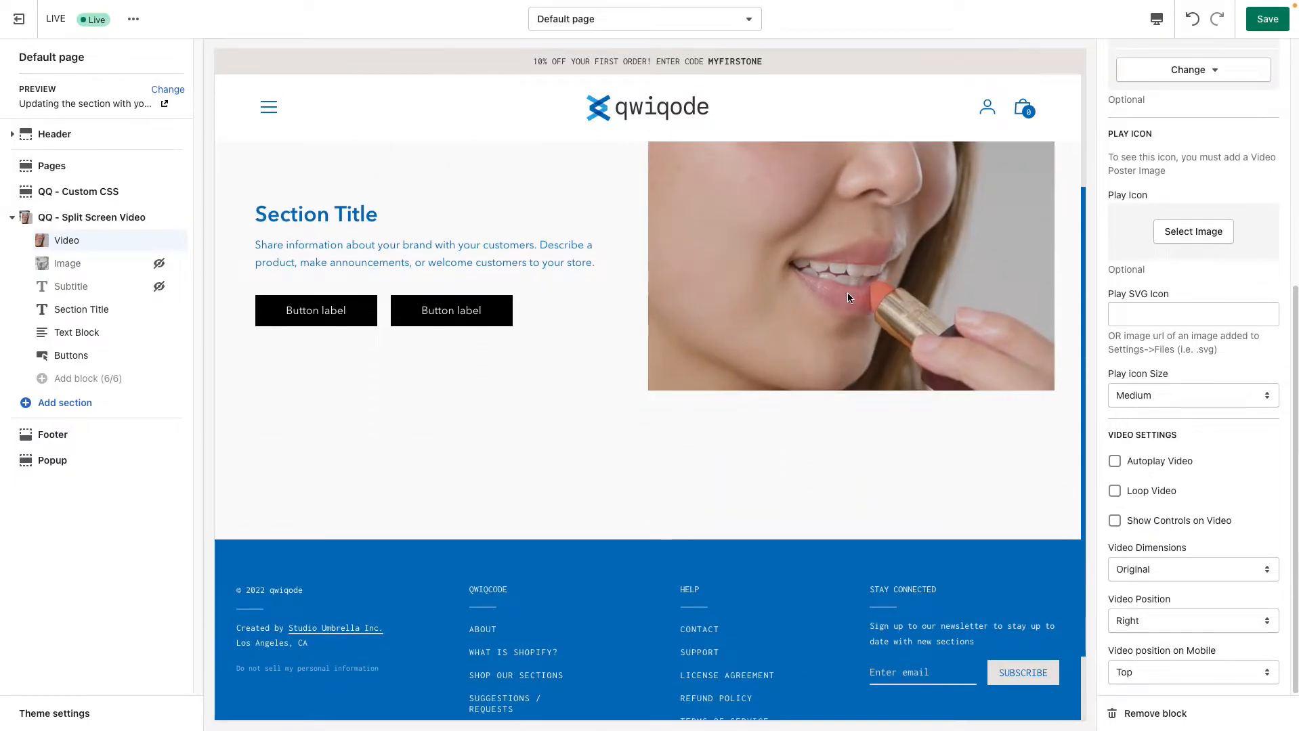
{"action": "scroll", "coordinate": [933, 415], "scroll_direction": "up", "scroll_amount": 1}
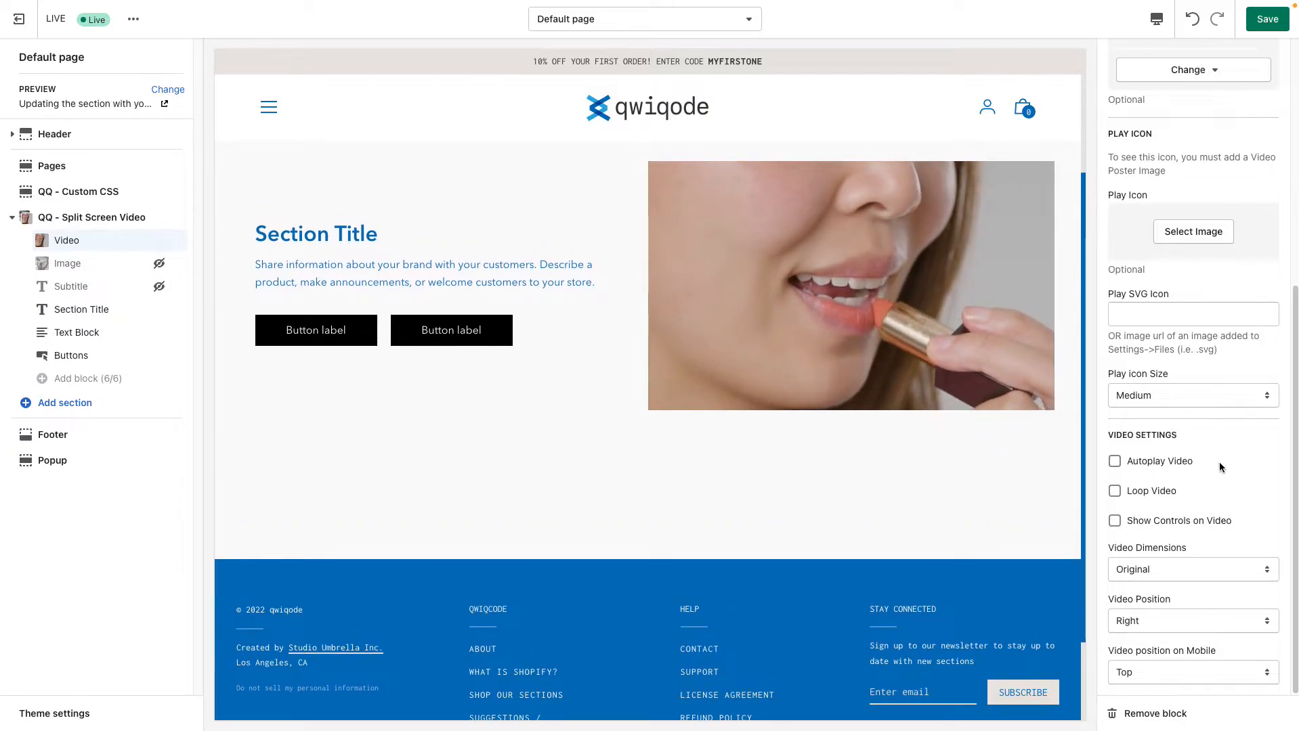
{"action": "scroll", "coordinate": [994, 384], "scroll_direction": "up", "scroll_amount": 1}
{"action": "scroll", "coordinate": [995, 385], "scroll_direction": "up", "scroll_amount": 3}
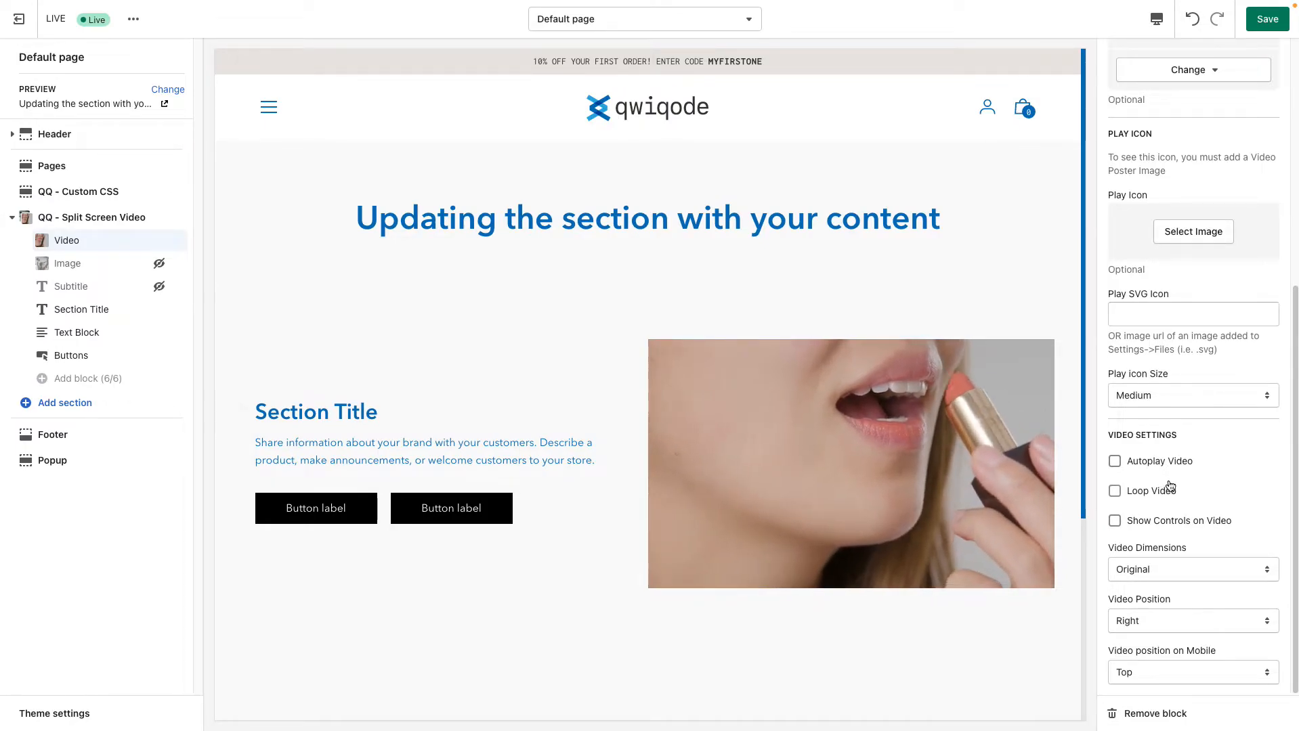
Turn on Autoplay Video and remove the Video Poster Image
{"action": "left_click", "coordinate": [1148, 461]}
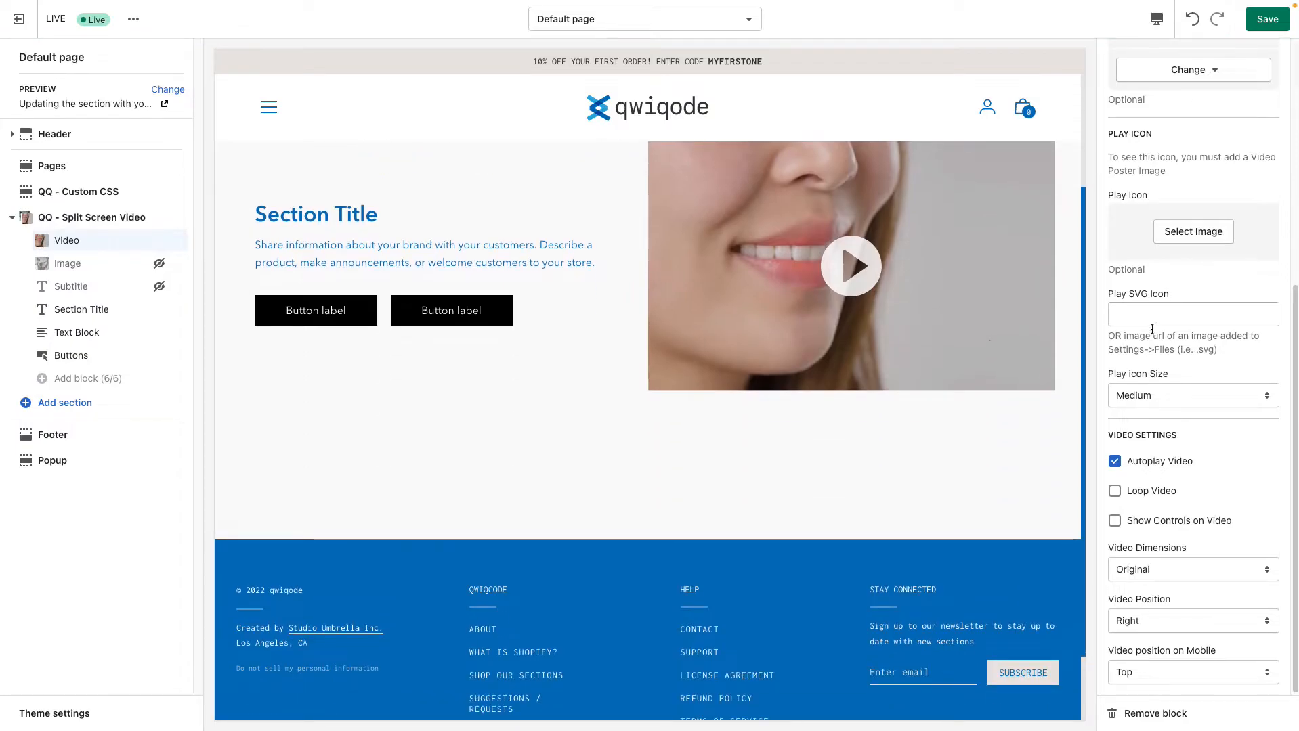
{"action": "scroll", "coordinate": [1195, 305], "scroll_direction": "up", "scroll_amount": 3}
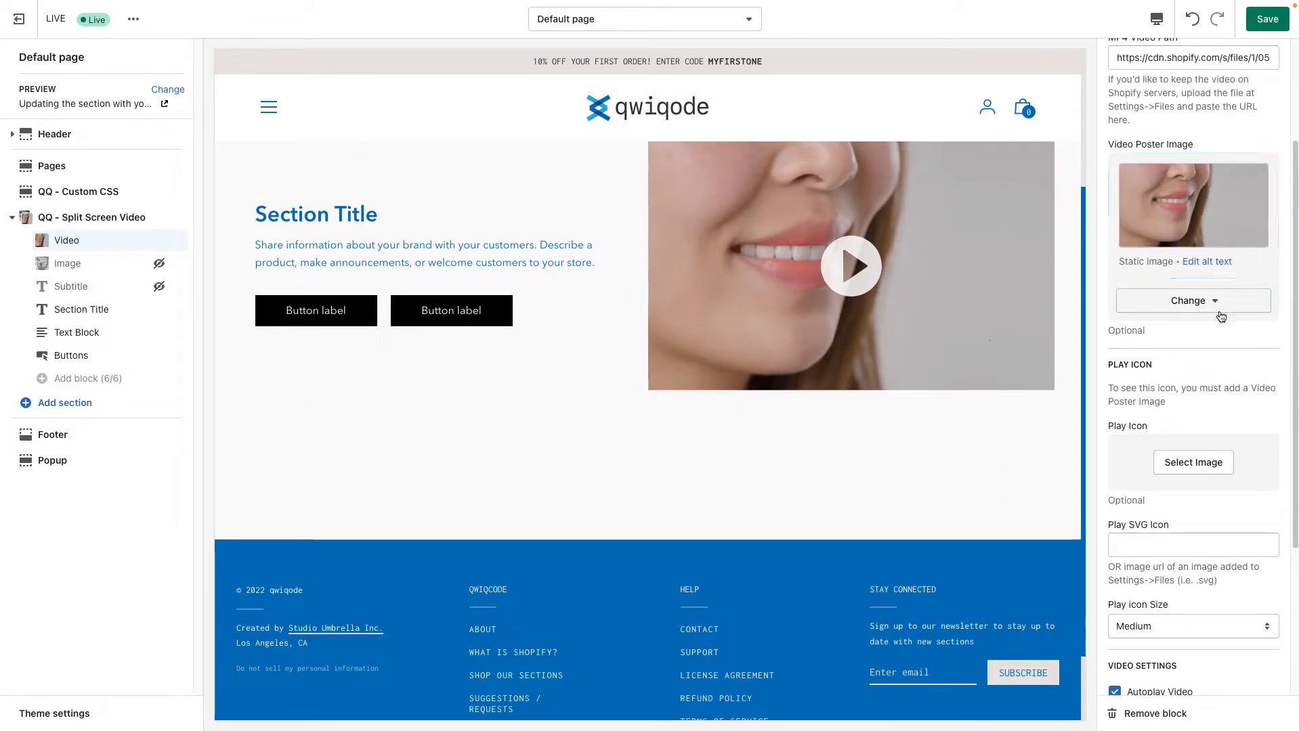
{"action": "left_click", "coordinate": [1212, 364]}
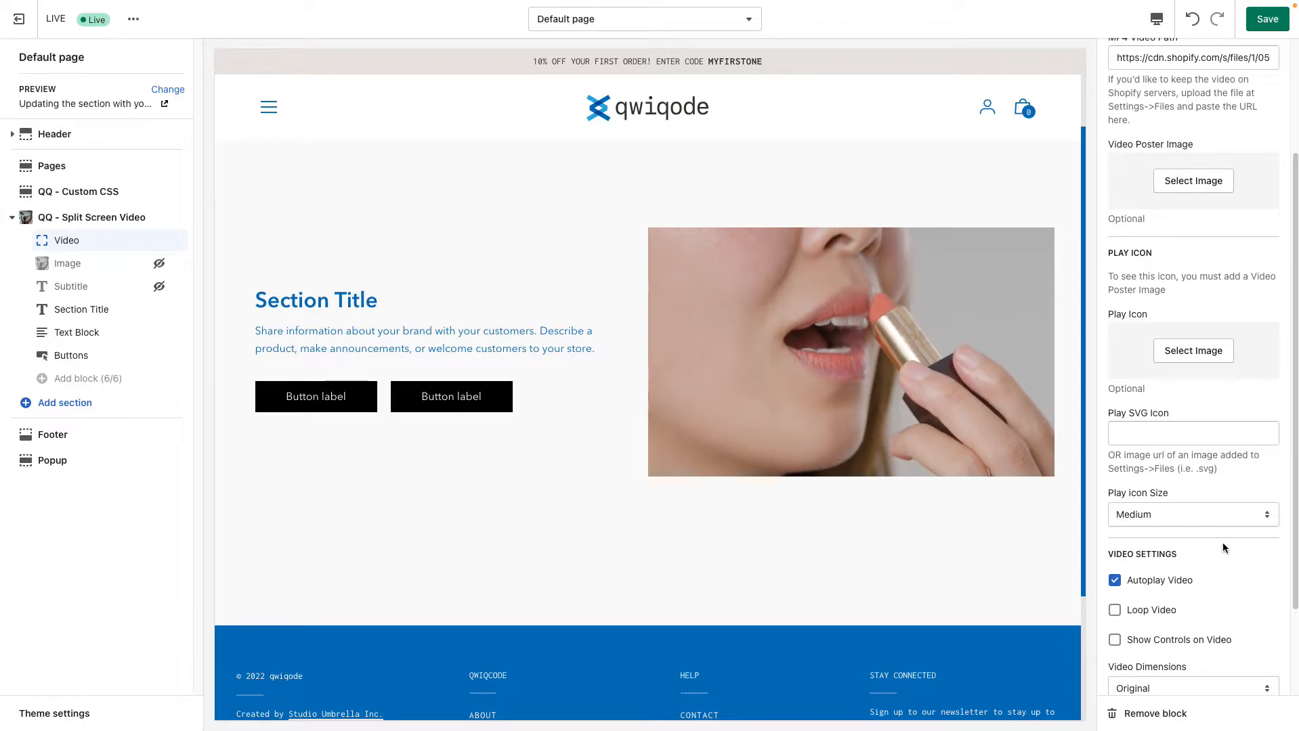
Turn on Loop Video and check the playing video in the section preview
{"action": "scroll", "coordinate": [1218, 545], "scroll_direction": "down", "scroll_amount": 2}
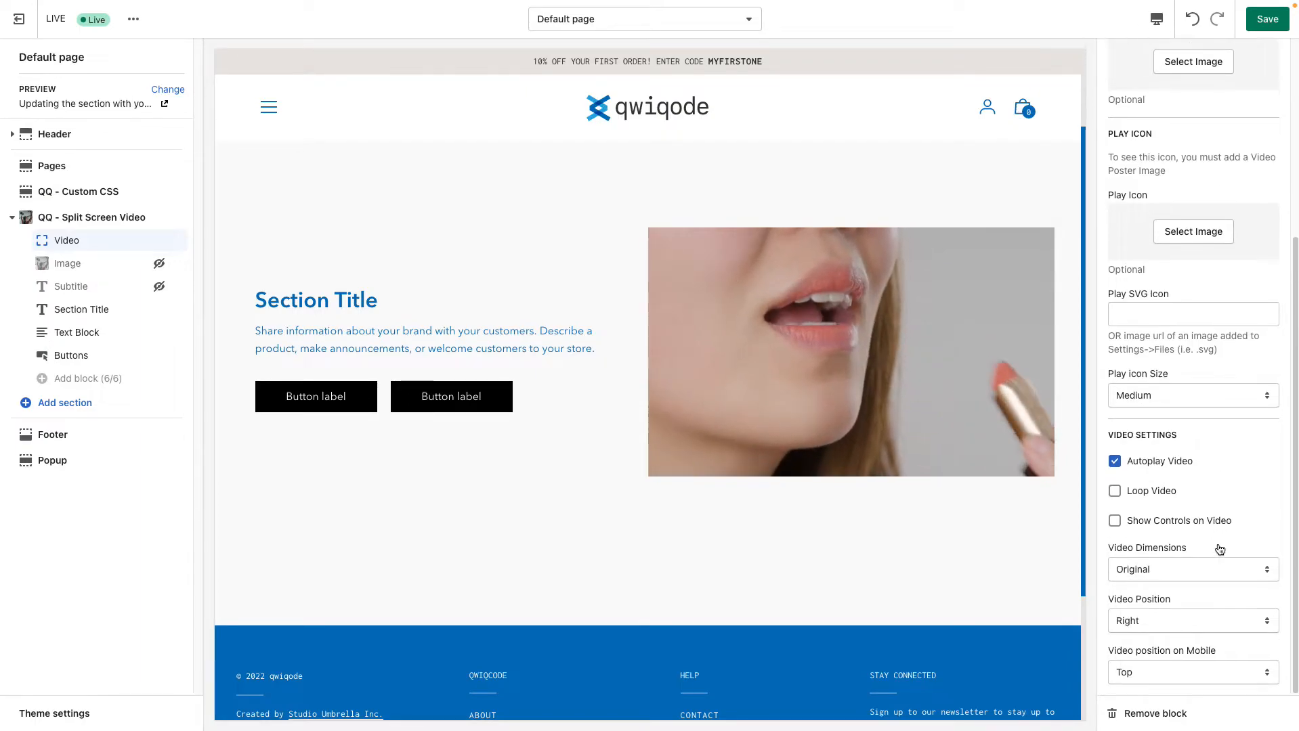
{"action": "left_click", "coordinate": [1114, 492]}
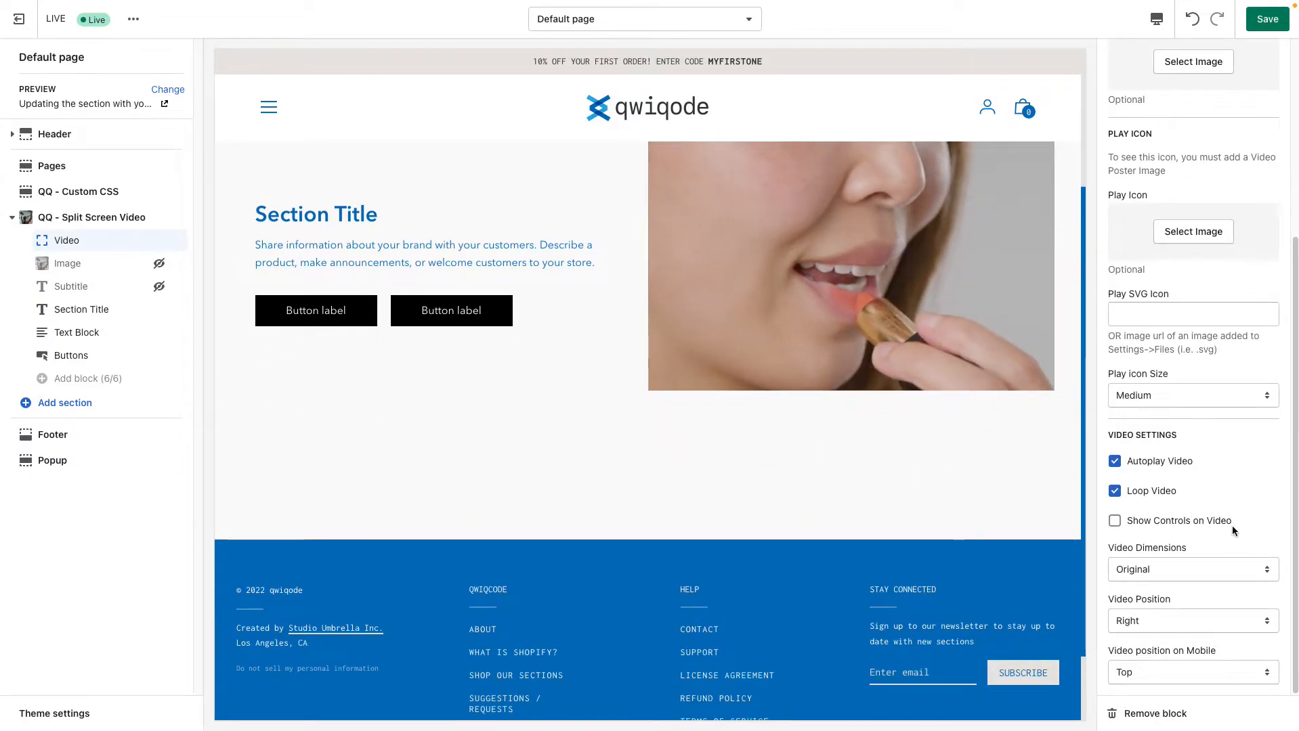
{"action": "scroll", "coordinate": [1232, 525], "scroll_direction": "up", "scroll_amount": 3}
{"action": "scroll", "coordinate": [1221, 456], "scroll_direction": "up", "scroll_amount": 1}
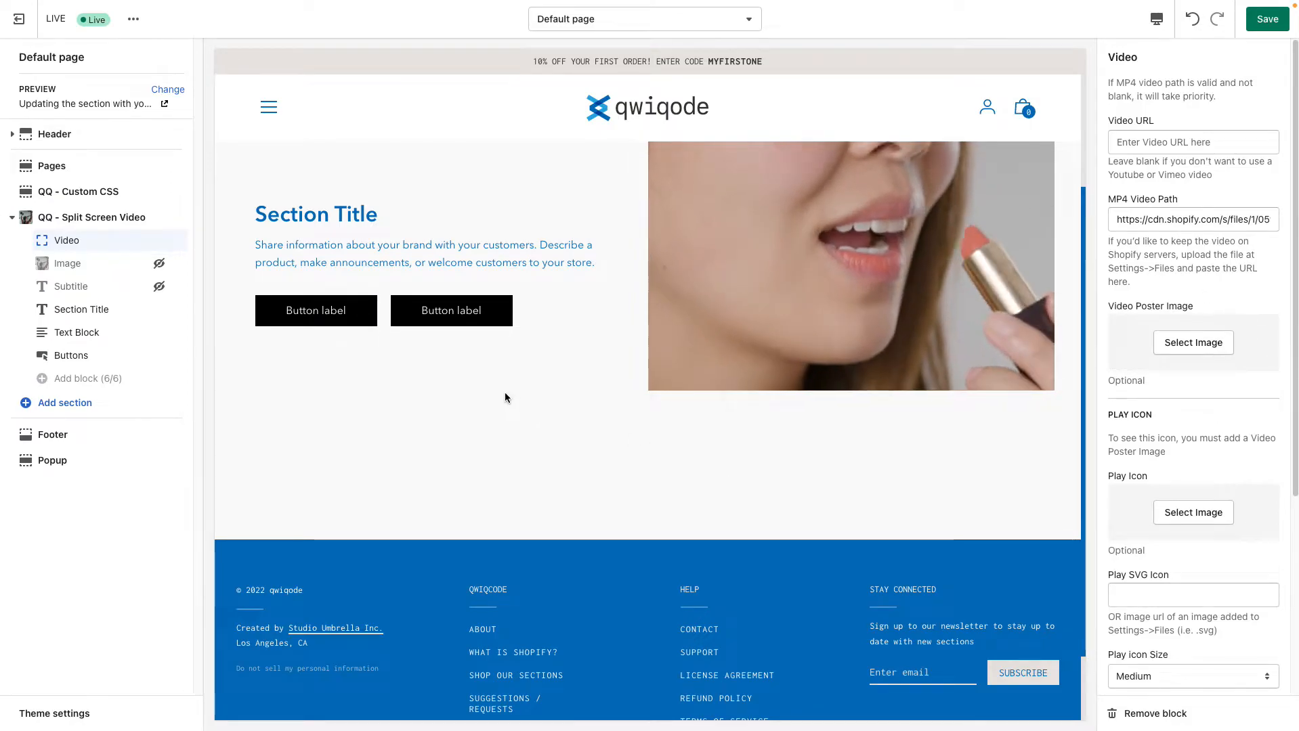
{"action": "scroll", "coordinate": [506, 395], "scroll_direction": "up", "scroll_amount": 2}
{"action": "scroll", "coordinate": [567, 425], "scroll_direction": "down", "scroll_amount": 2}
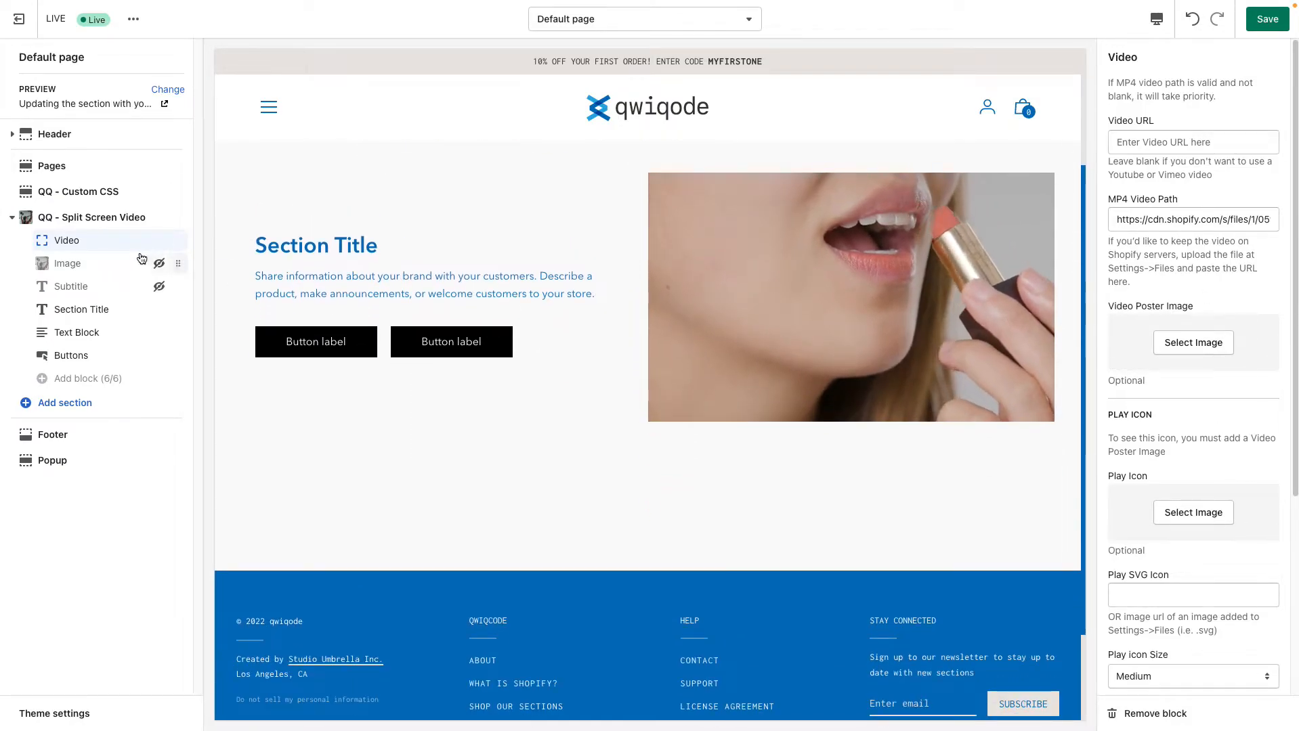
Change the Section Title text to "Applying the lipstick" and check the HTML Element options, keeping H2
{"action": "left_click", "coordinate": [100, 310]}
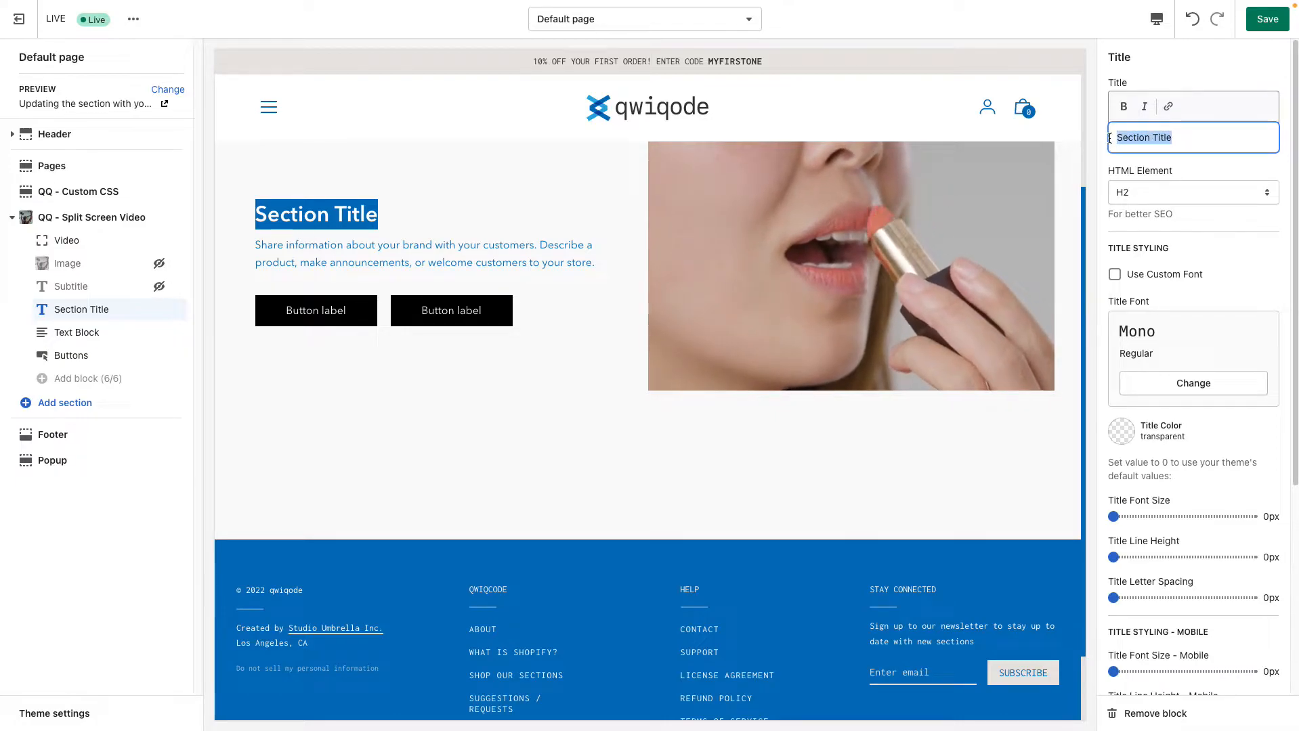
{"action": "type", "text": "Apply"}
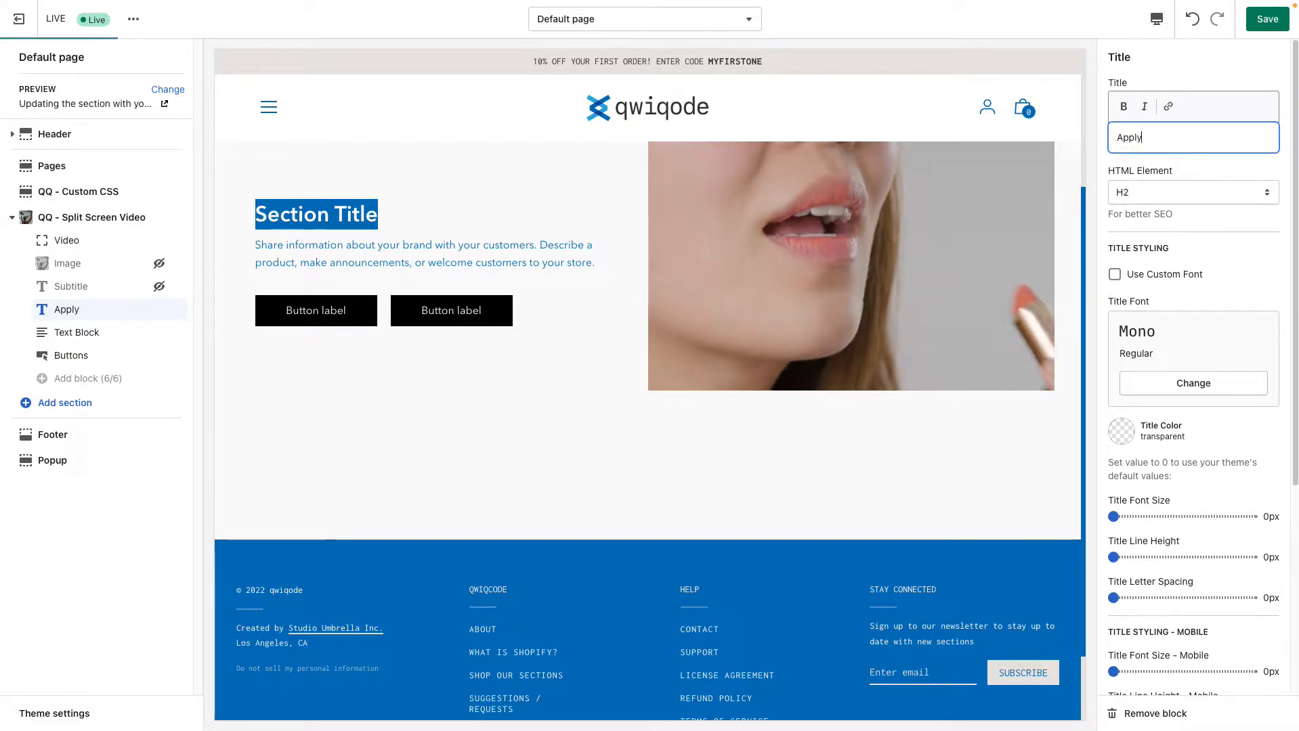
{"action": "type", "text": "ing the lipstick"}
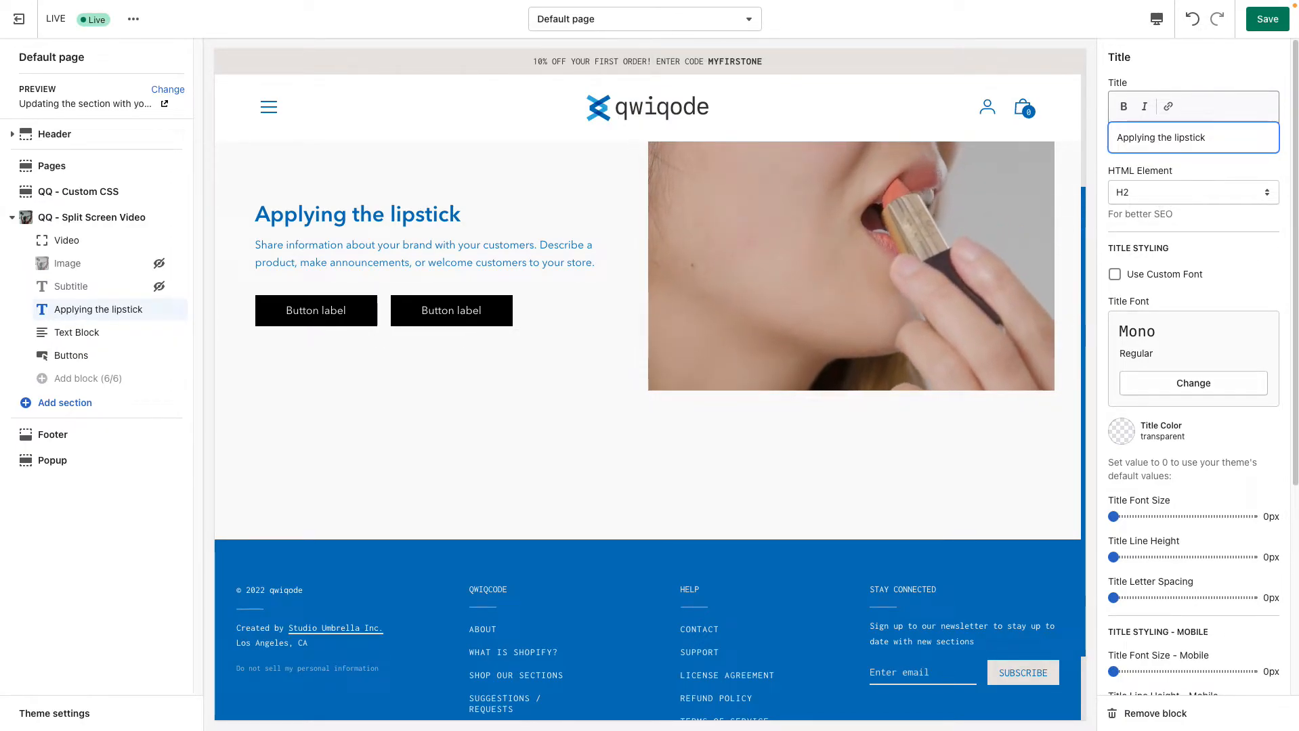
{"action": "left_click", "coordinate": [1193, 192]}
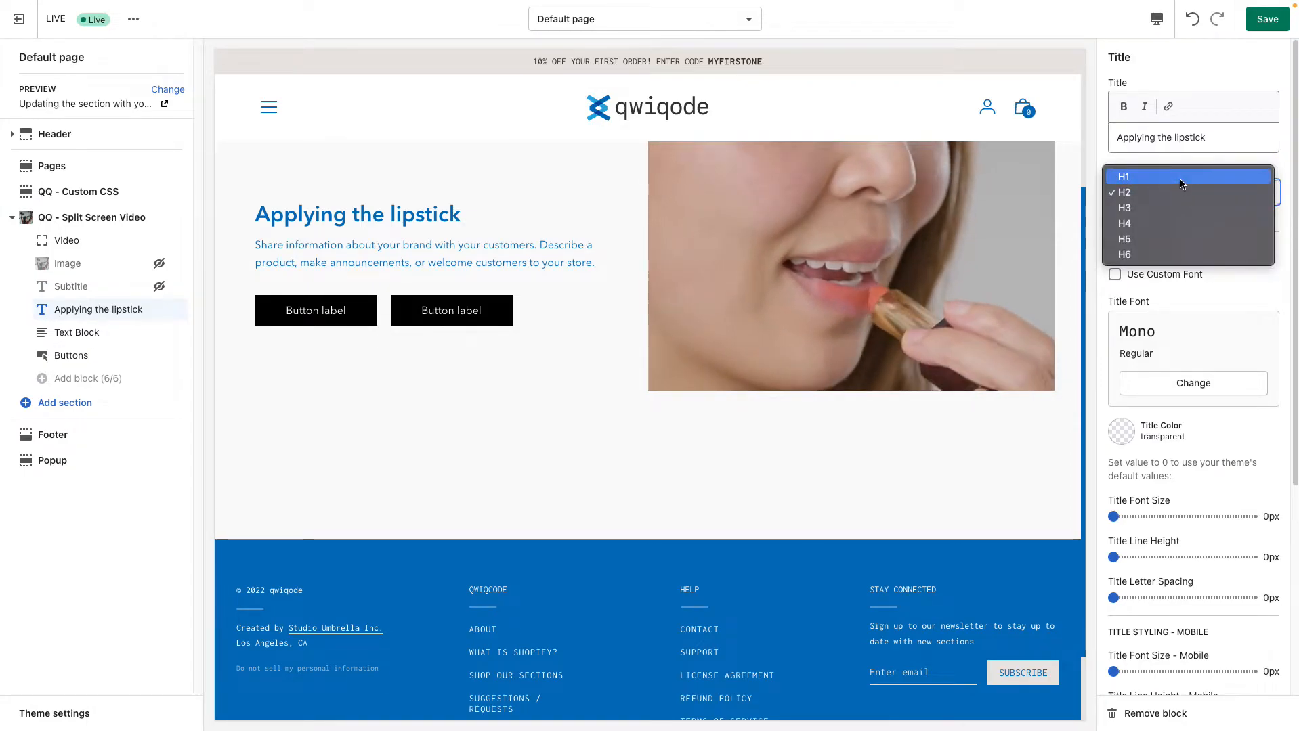
{"action": "left_click", "coordinate": [1250, 281]}
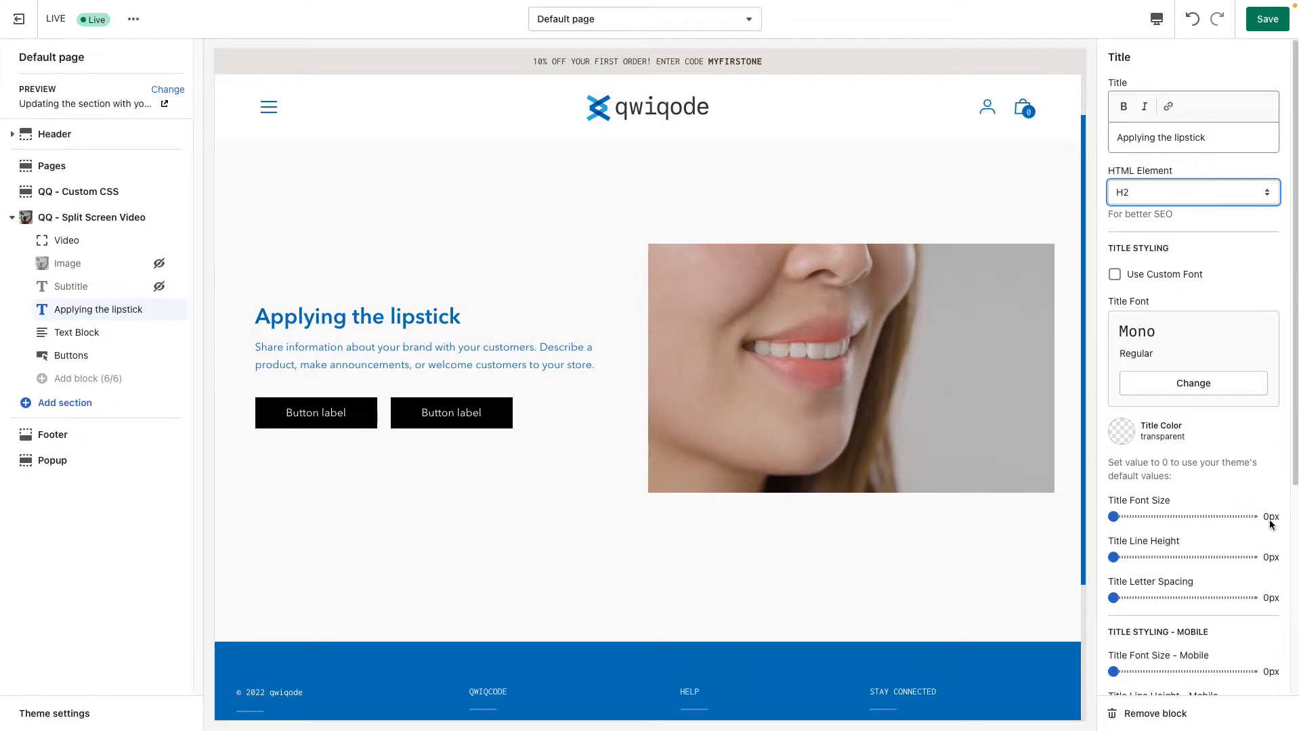
Try the Mono custom font on the title, look through the available fonts, and turn the custom font back off
{"action": "left_click", "coordinate": [1160, 279]}
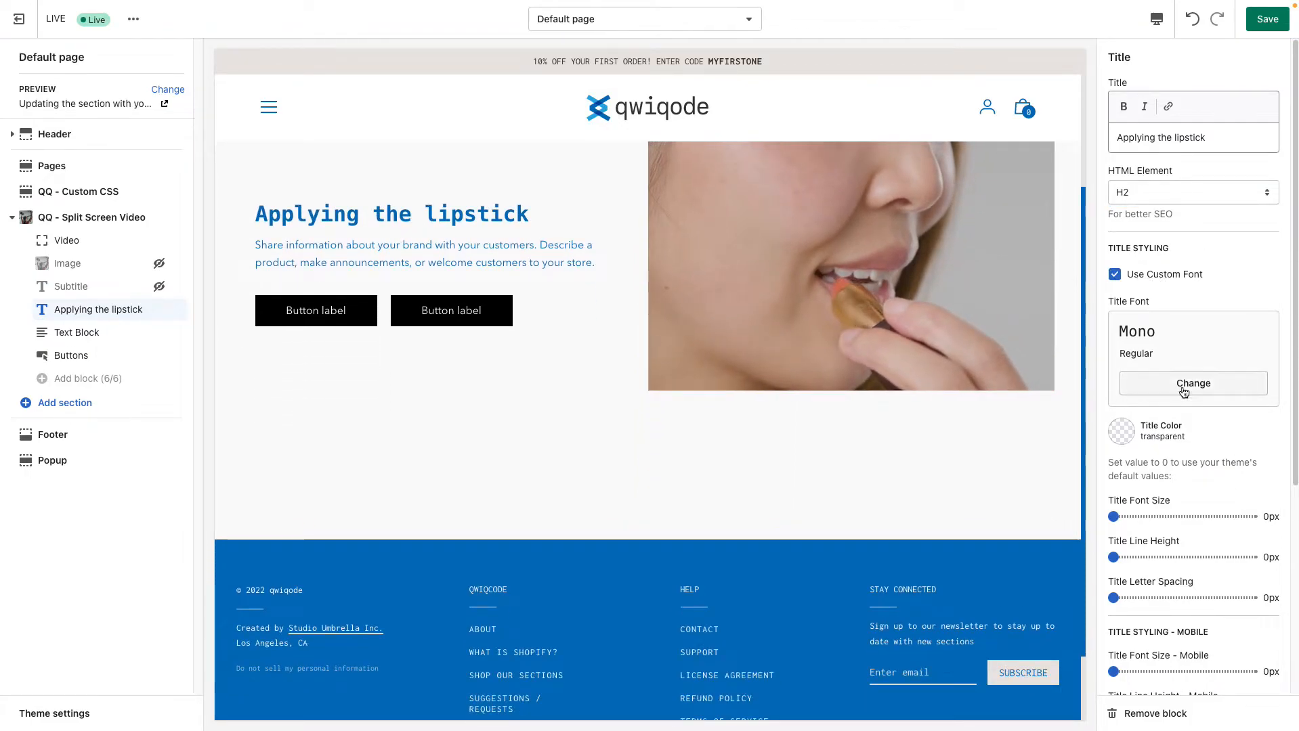
{"action": "left_click", "coordinate": [1176, 384]}
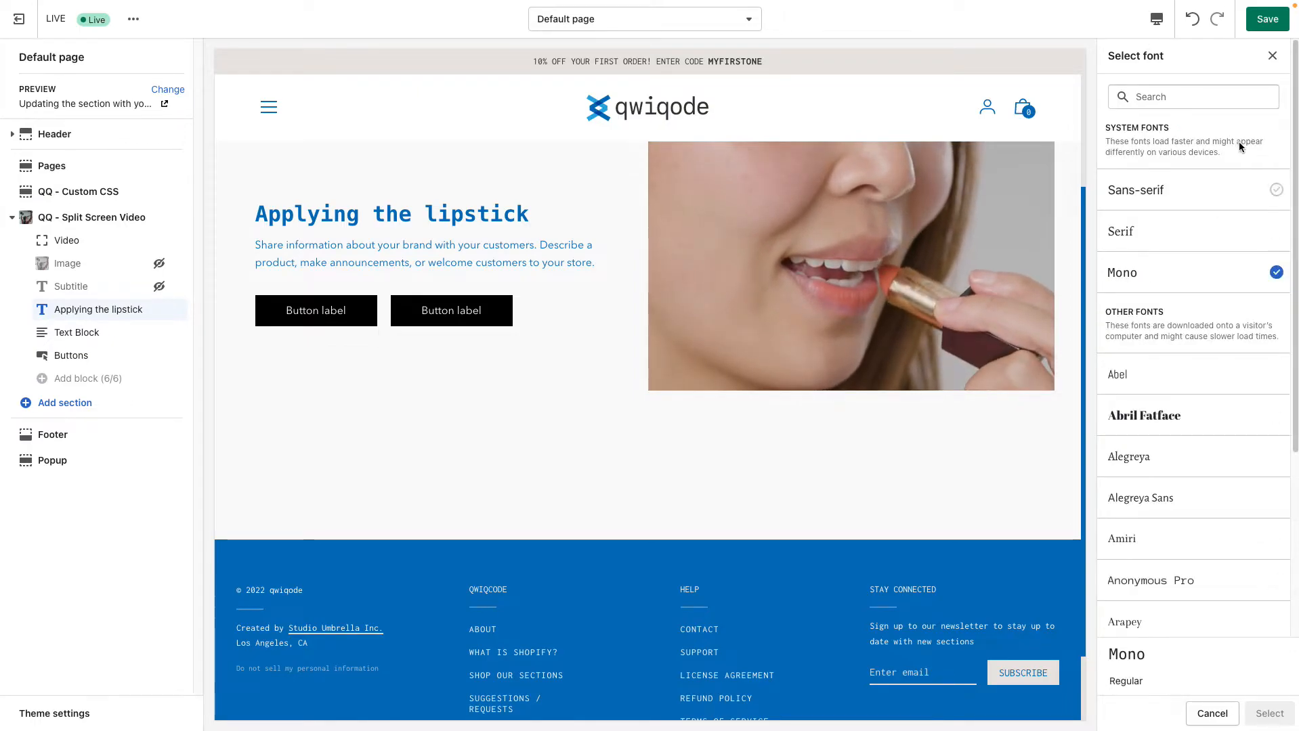
{"action": "left_click", "coordinate": [1272, 56]}
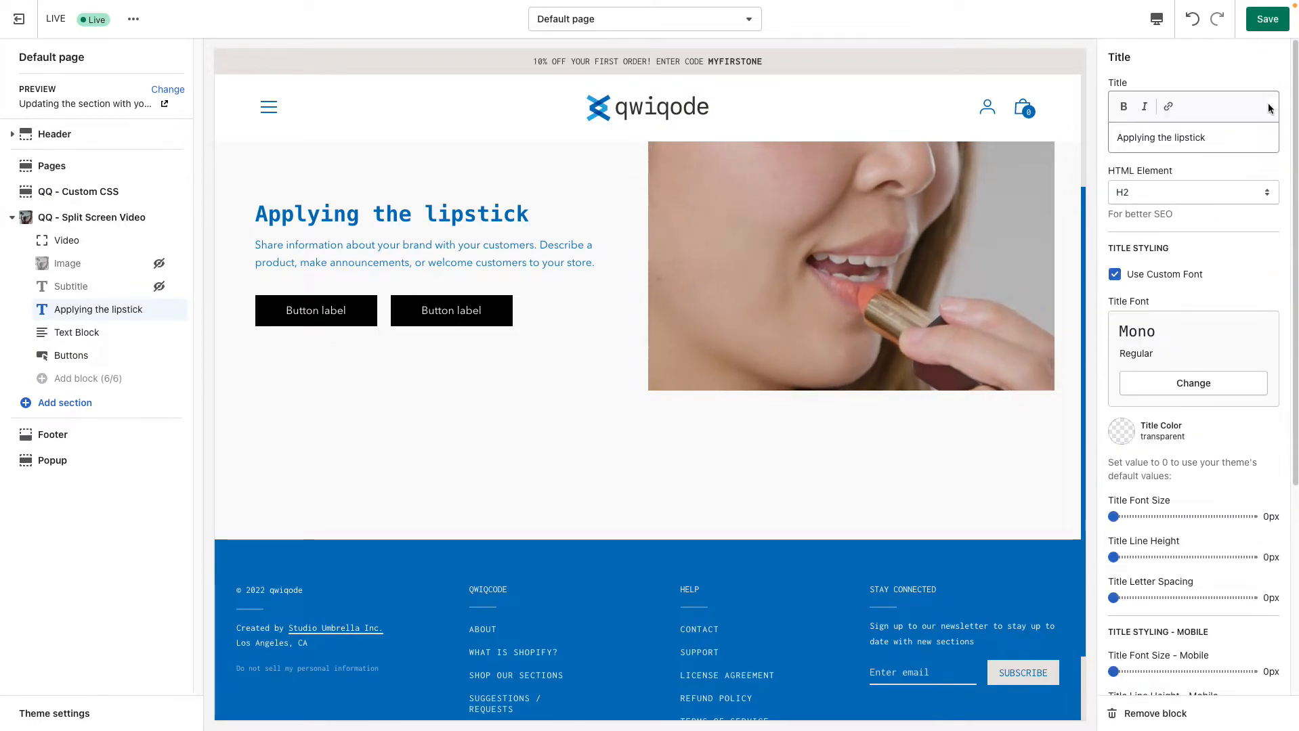
{"action": "left_click", "coordinate": [1136, 277]}
Set the title's color to #373833, its font size to 44px and its letter spacing to 1px
{"action": "left_click", "coordinate": [1131, 438]}
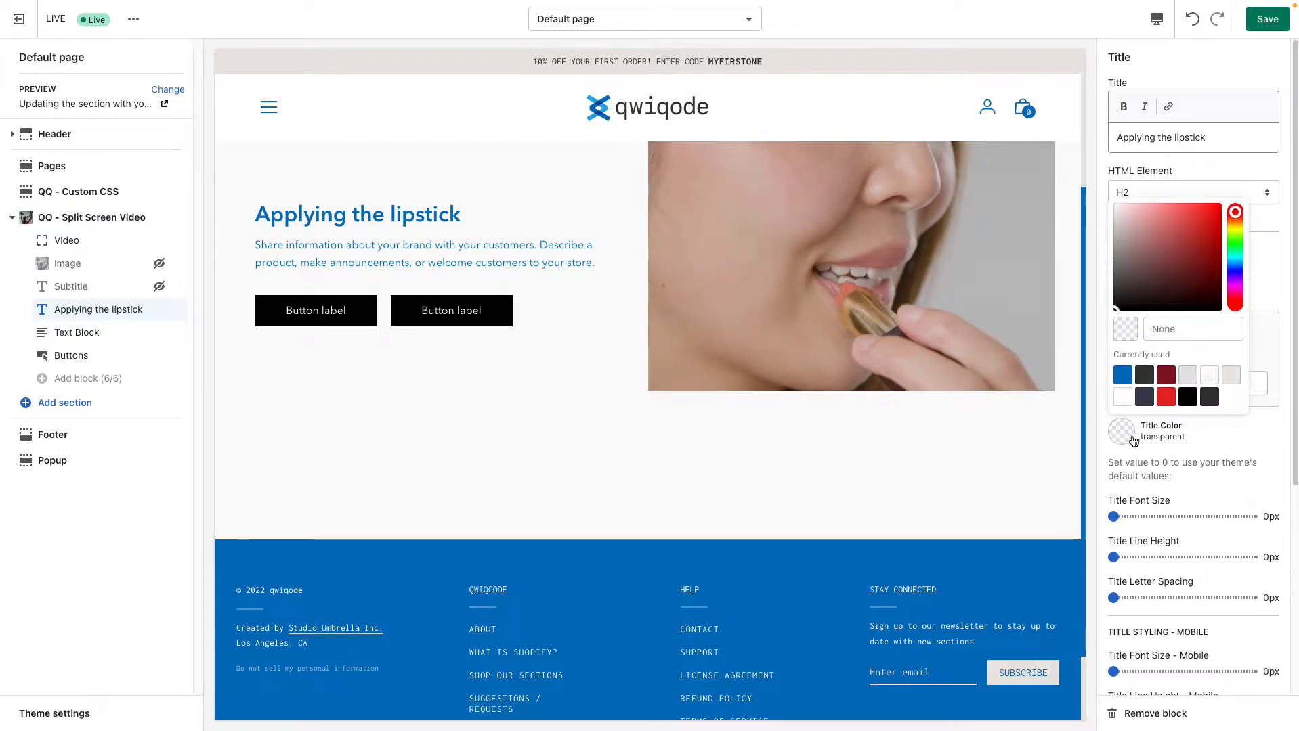
{"action": "left_click", "coordinate": [1144, 377]}
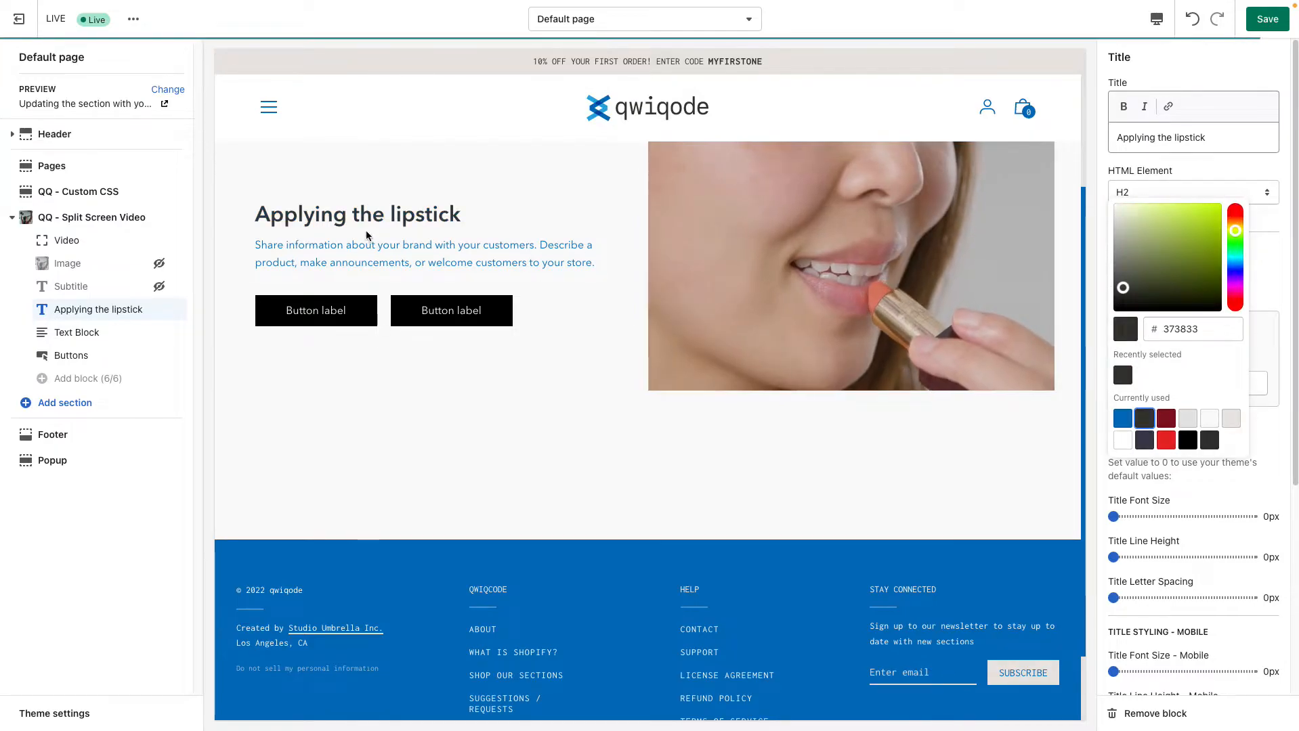
{"action": "left_click", "coordinate": [1257, 475]}
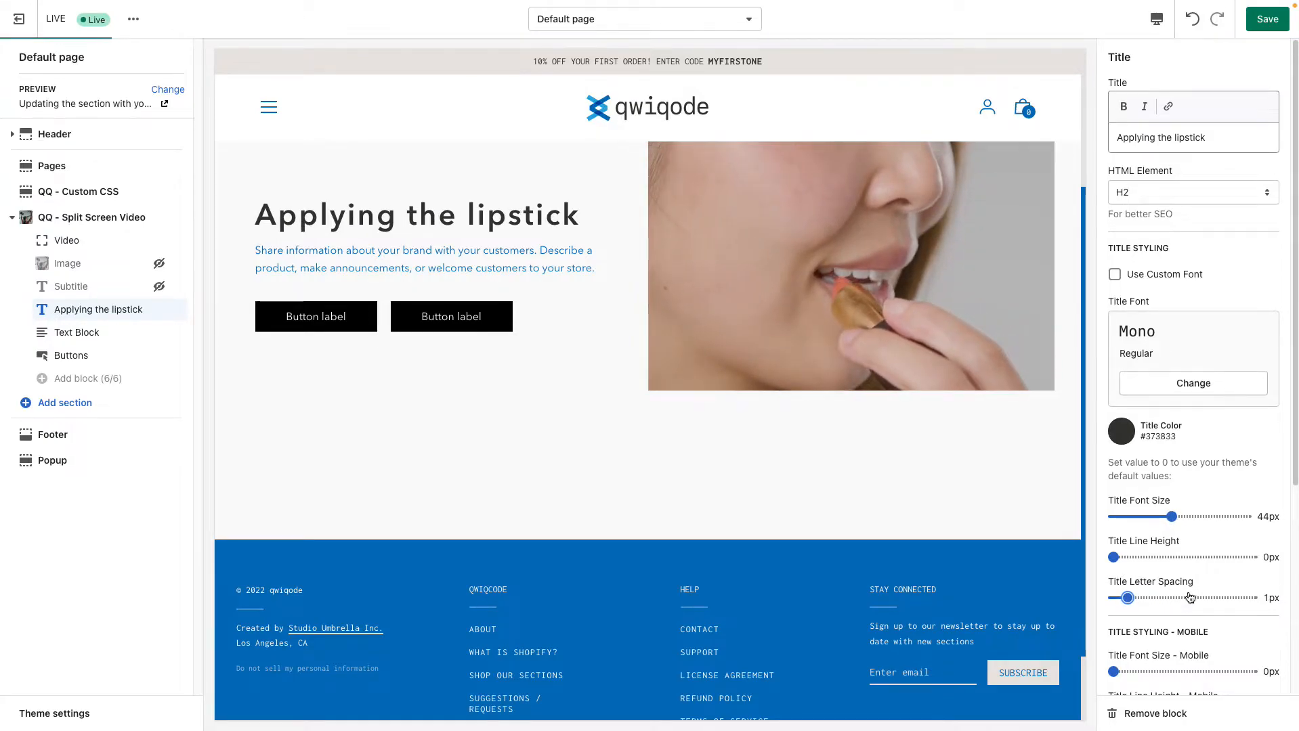
Set the Title Margin Top to 0px and unhide the Subtitle block
{"action": "scroll", "coordinate": [1186, 582], "scroll_direction": "down", "scroll_amount": 3}
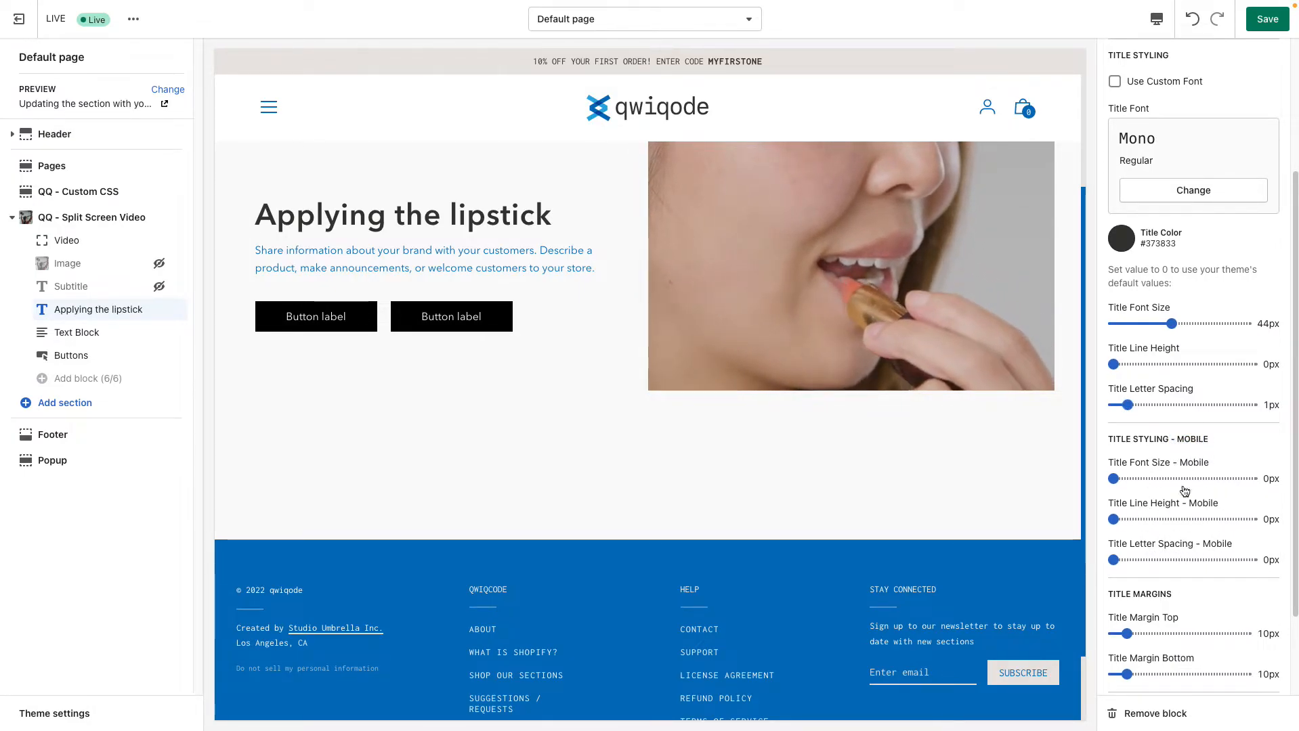
{"action": "scroll", "coordinate": [1165, 525], "scroll_direction": "down", "scroll_amount": 2}
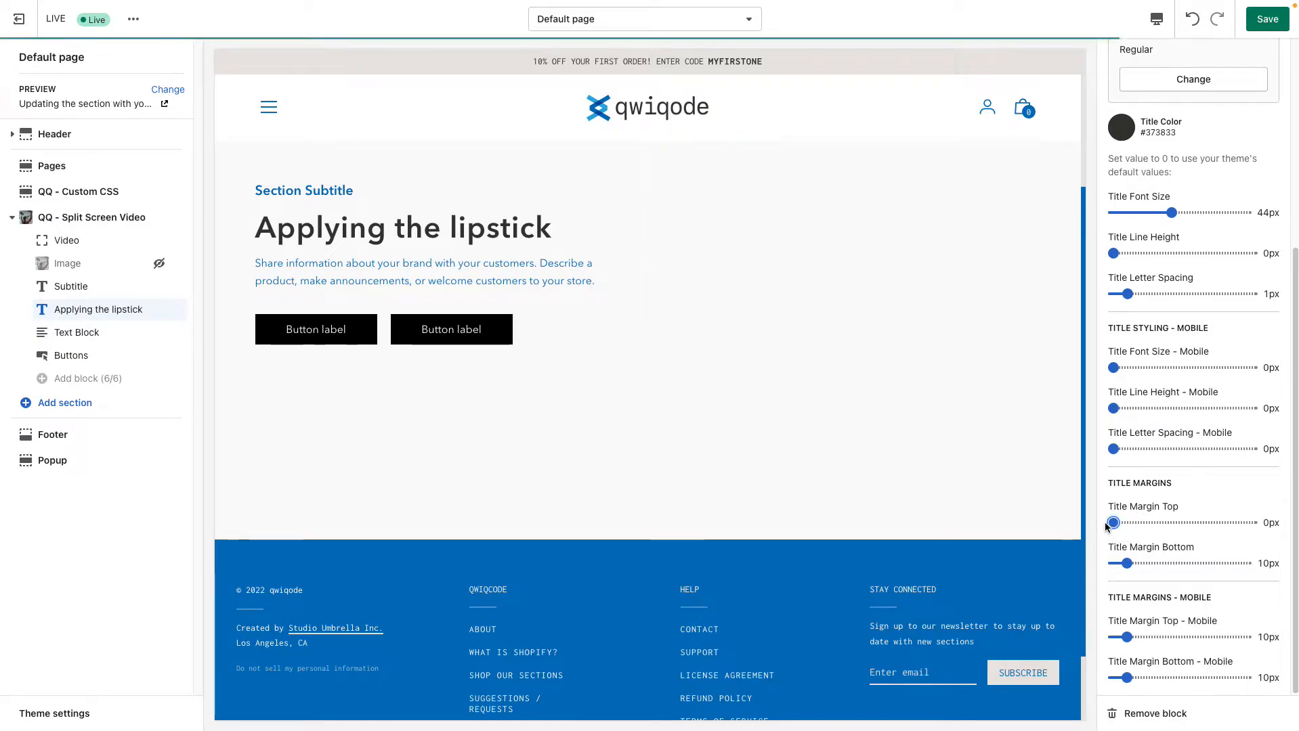
Set the Subtitle block's Subtitle Margin Bottom to 0
{"action": "left_click", "coordinate": [95, 290]}
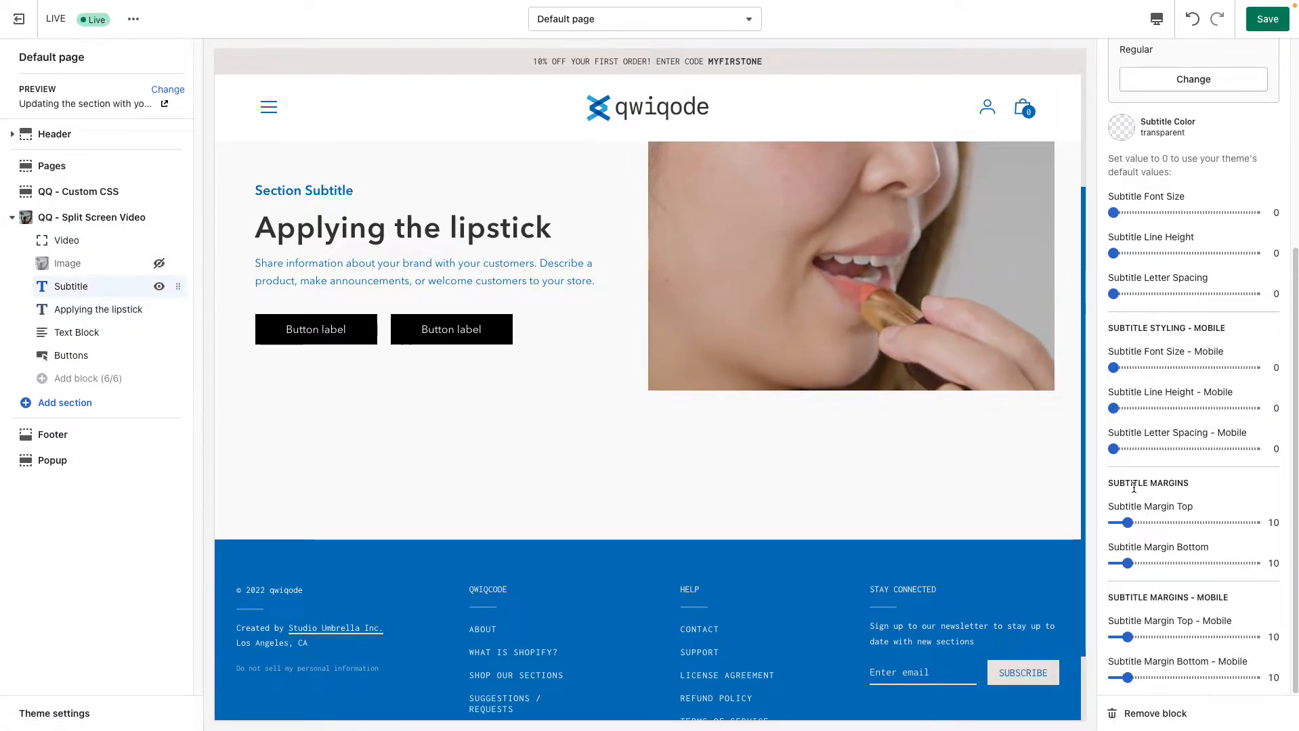
{"action": "left_click", "coordinate": [1125, 560]}
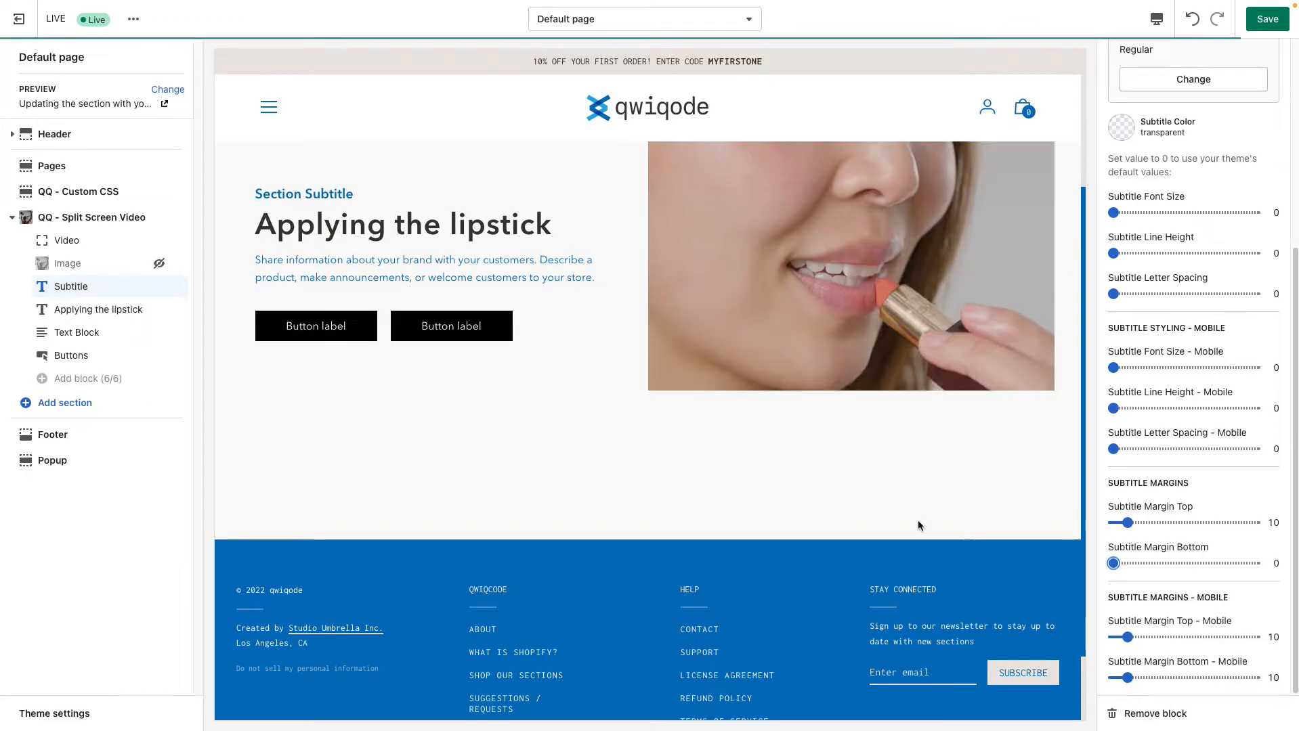
Set the title's Title Margin Top to 6px and Title Margin Bottom to 12px, and hide the Subtitle block
{"action": "left_click", "coordinate": [122, 312]}
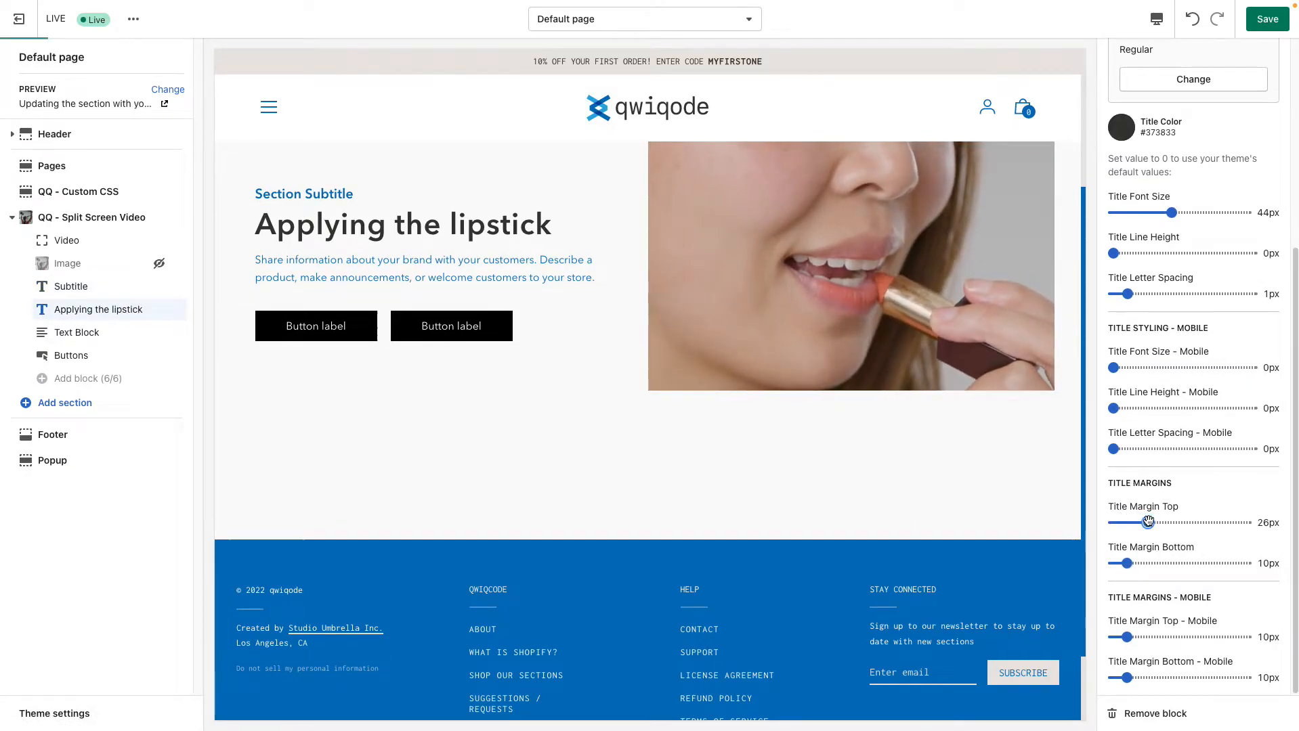
{"action": "left_click_drag", "start_coordinate": [1148, 522], "coordinate": [1129, 564]}
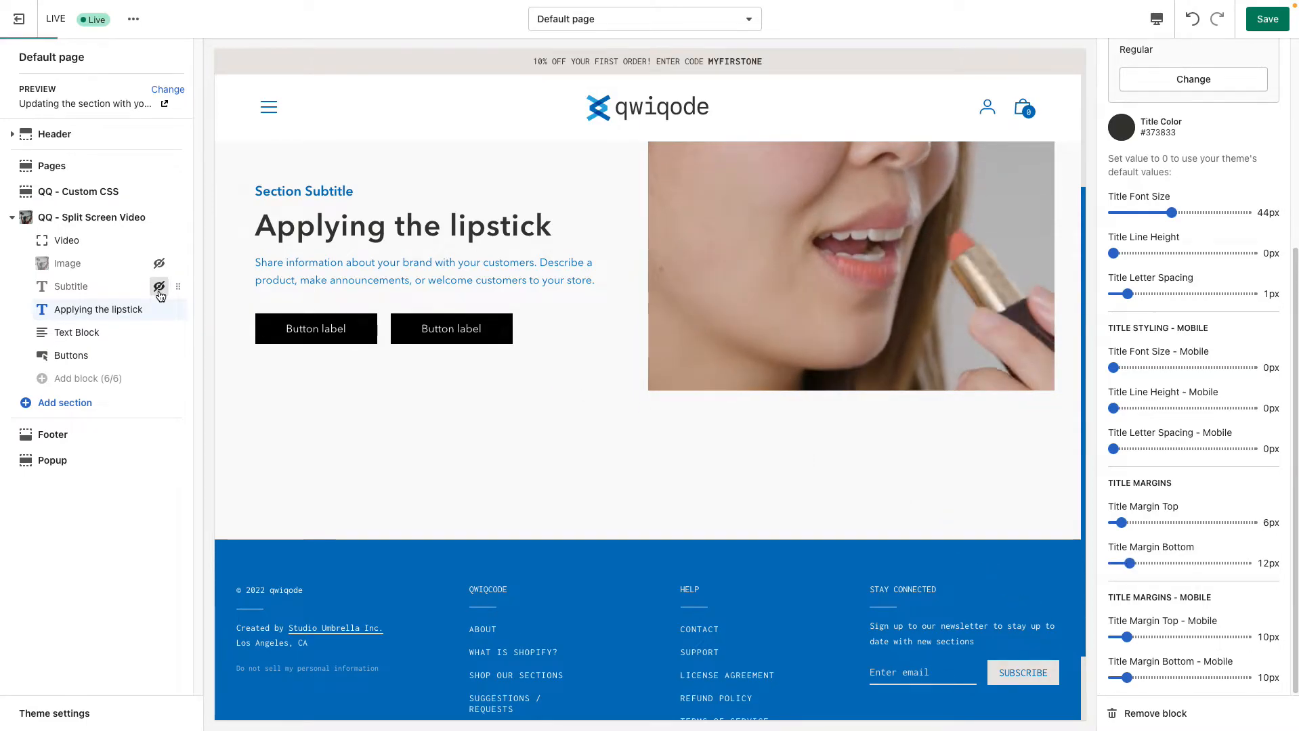
{"action": "left_click", "coordinate": [159, 287]}
Set the Text Block Color to #373833 and look over the block's remaining styling options
{"action": "left_click", "coordinate": [135, 333]}
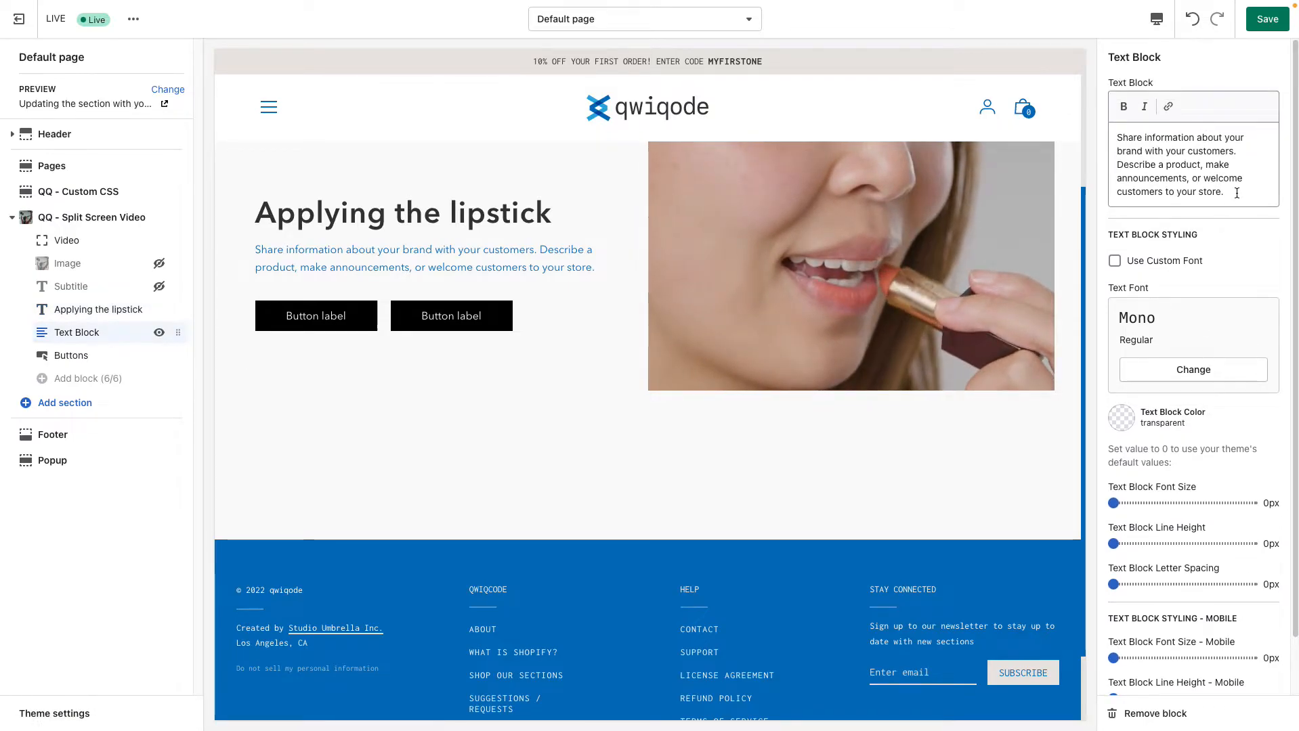
{"action": "left_click_drag", "start_coordinate": [1237, 193], "coordinate": [1114, 136]}
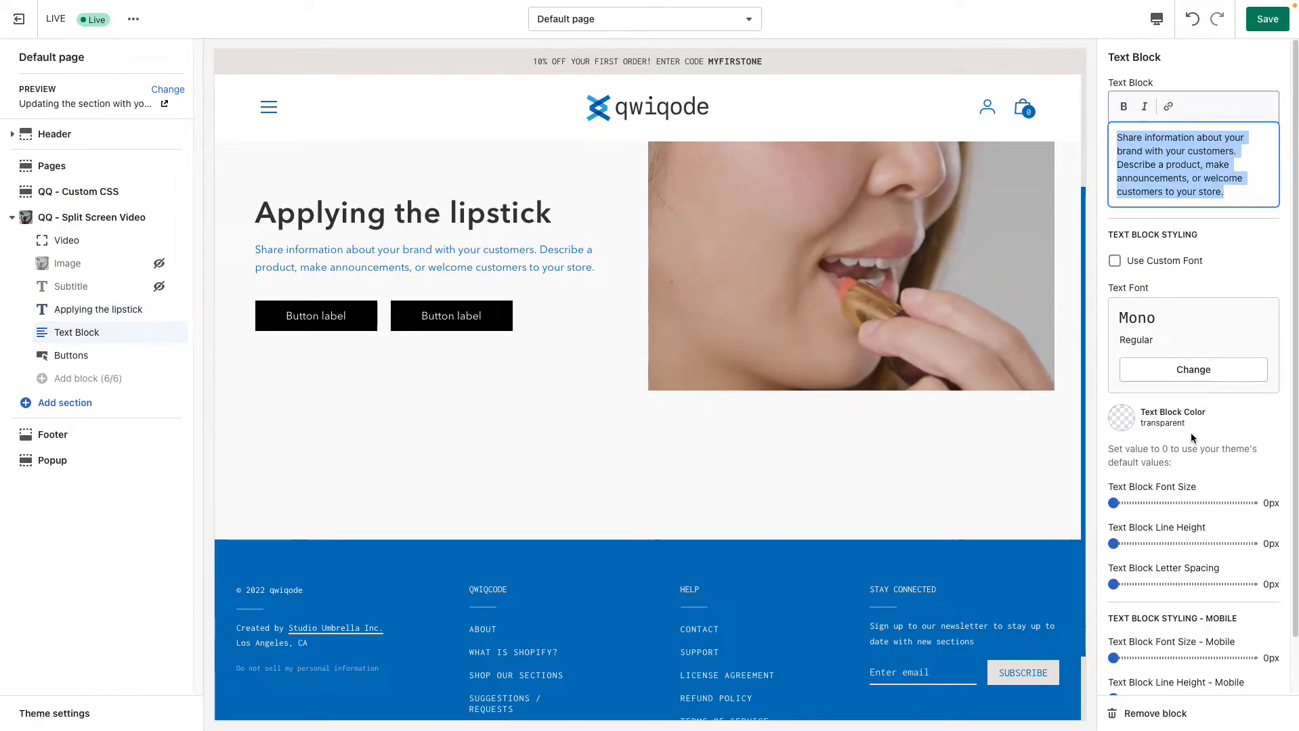
{"action": "left_click", "coordinate": [1138, 423]}
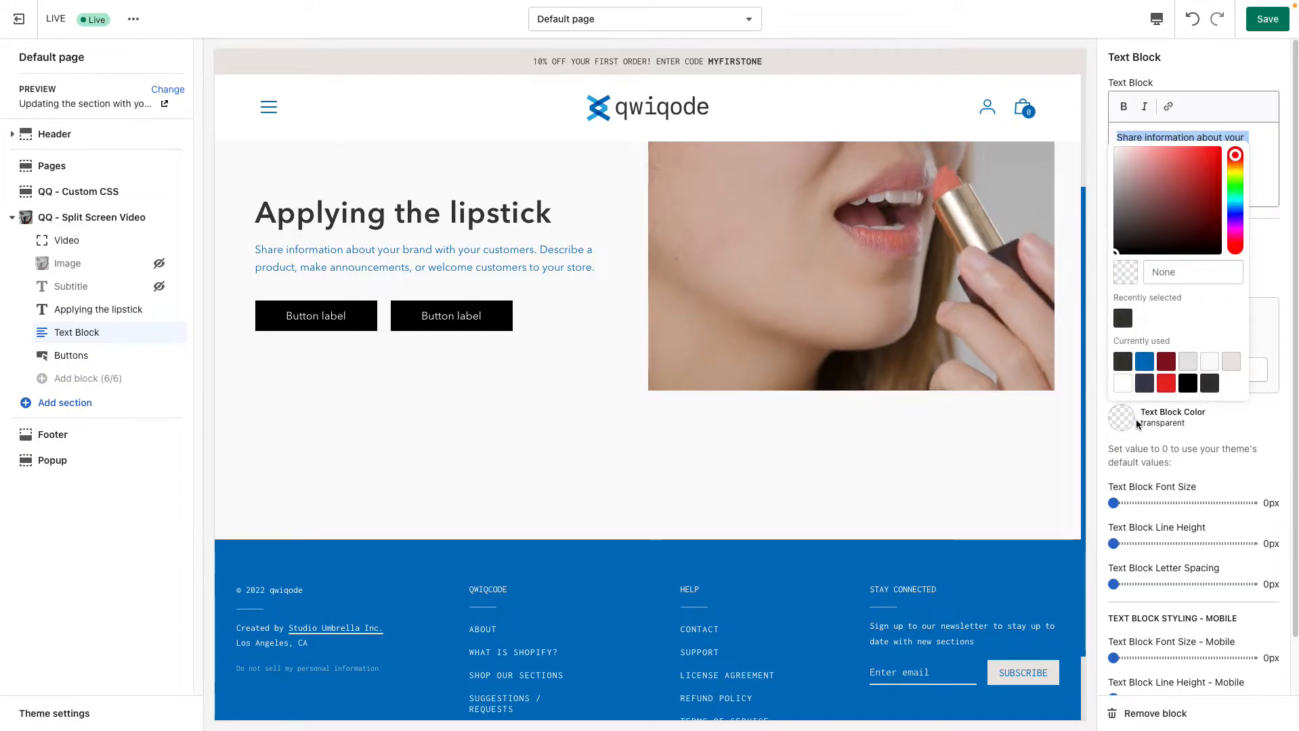
{"action": "left_click", "coordinate": [1117, 365]}
{"action": "left_click", "coordinate": [1244, 455]}
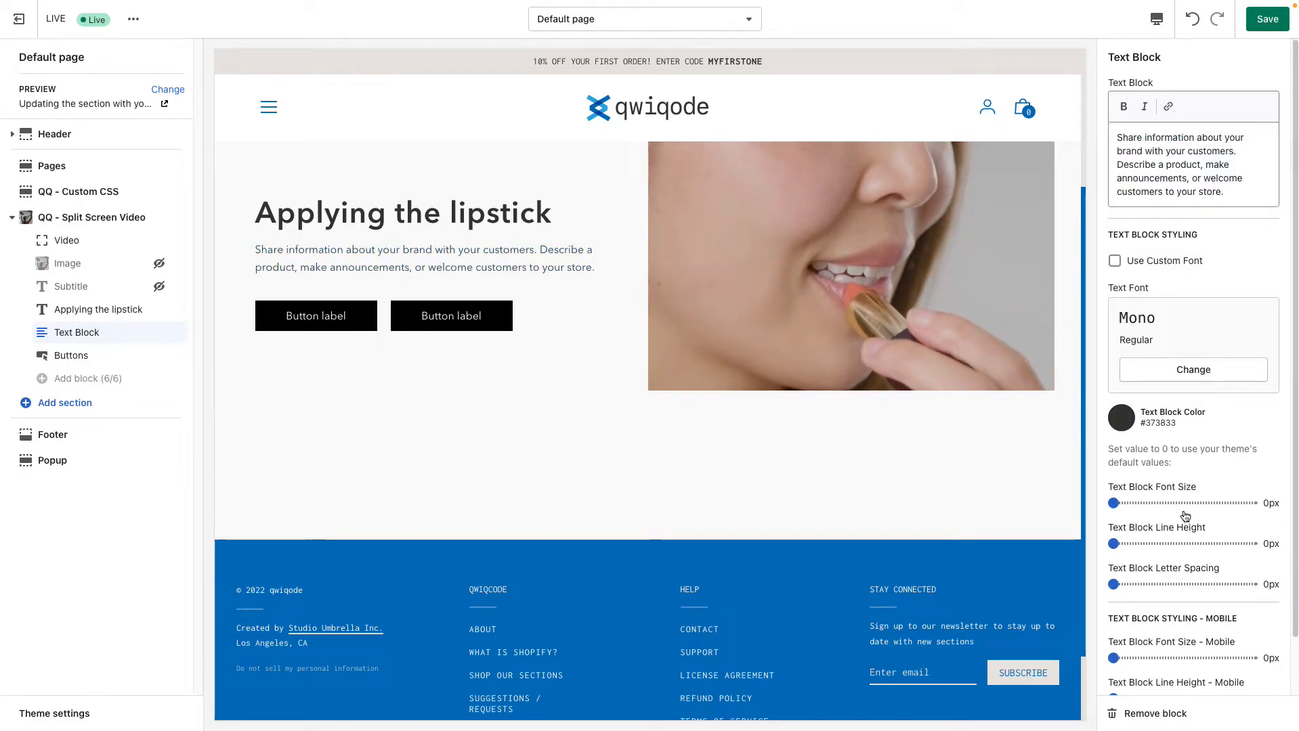
{"action": "scroll", "coordinate": [1198, 569], "scroll_direction": "down", "scroll_amount": 2}
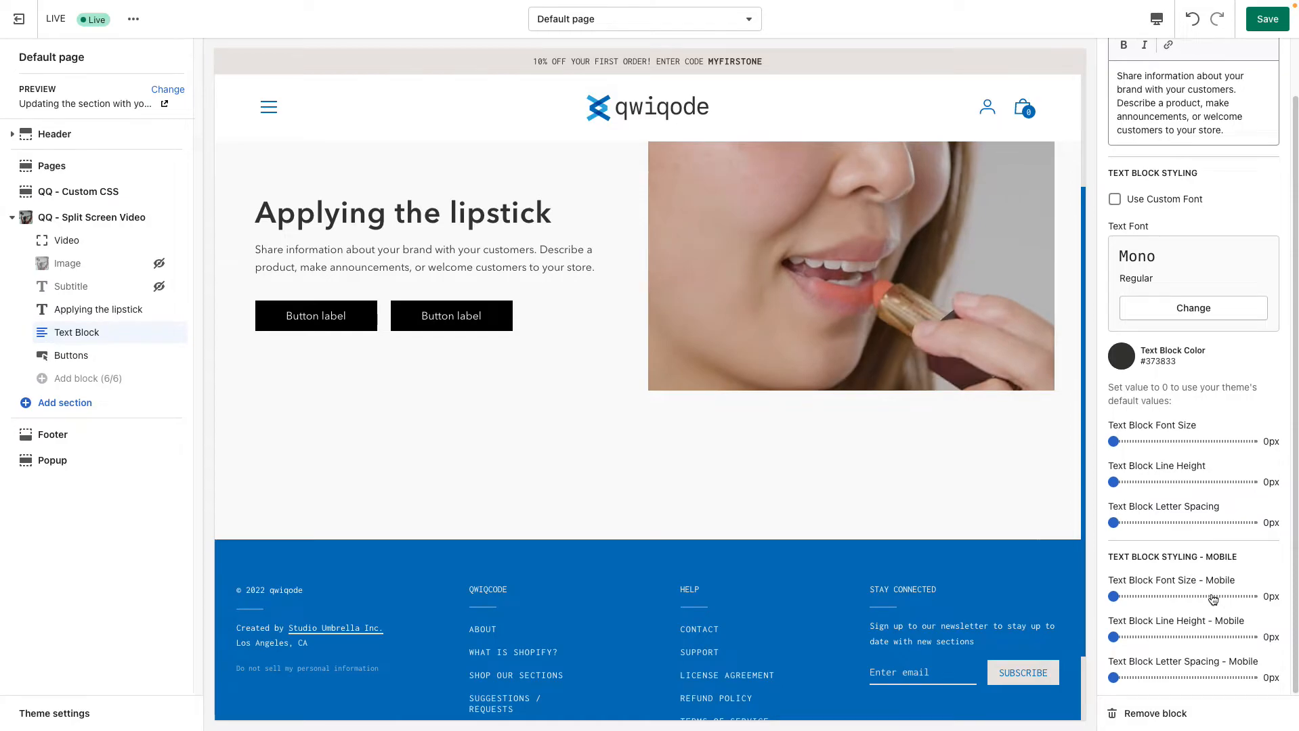
{"action": "scroll", "coordinate": [1190, 393], "scroll_direction": "up", "scroll_amount": 2}
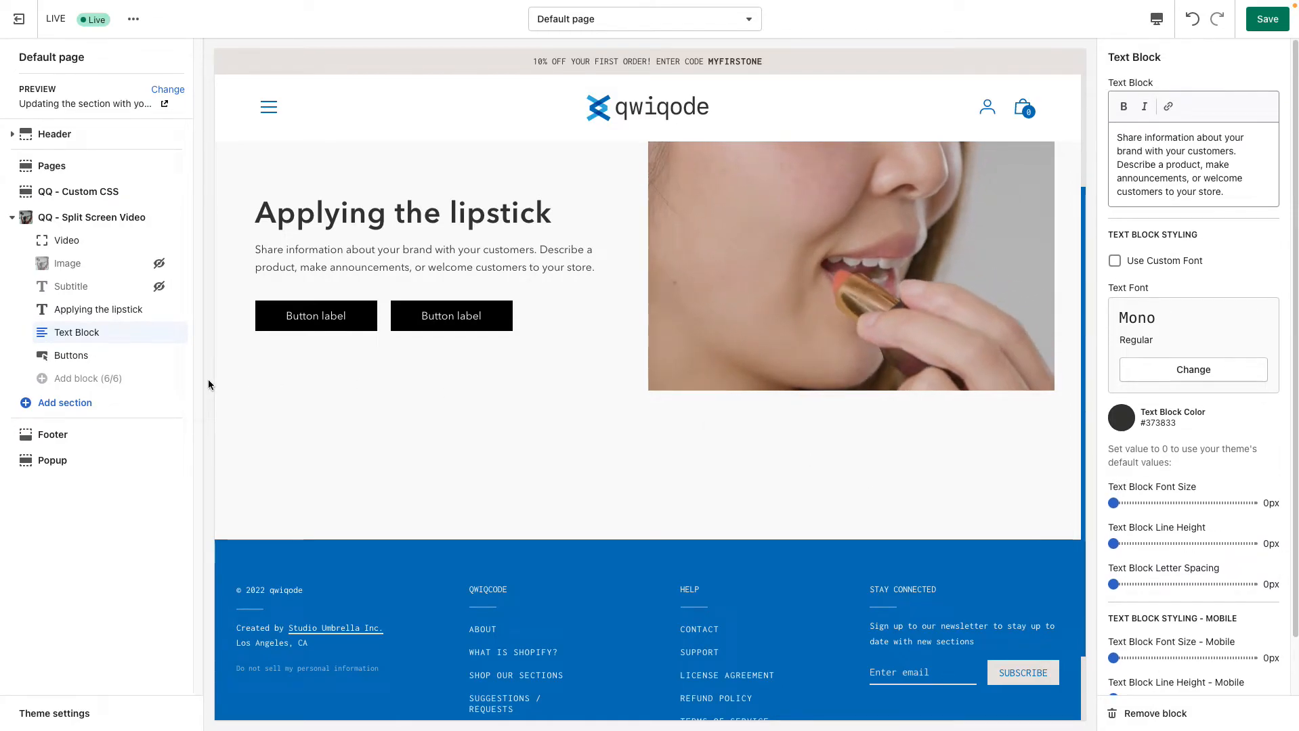
Change the first button's label in the Buttons block to "LEARN MORE"
{"action": "left_click", "coordinate": [90, 357]}
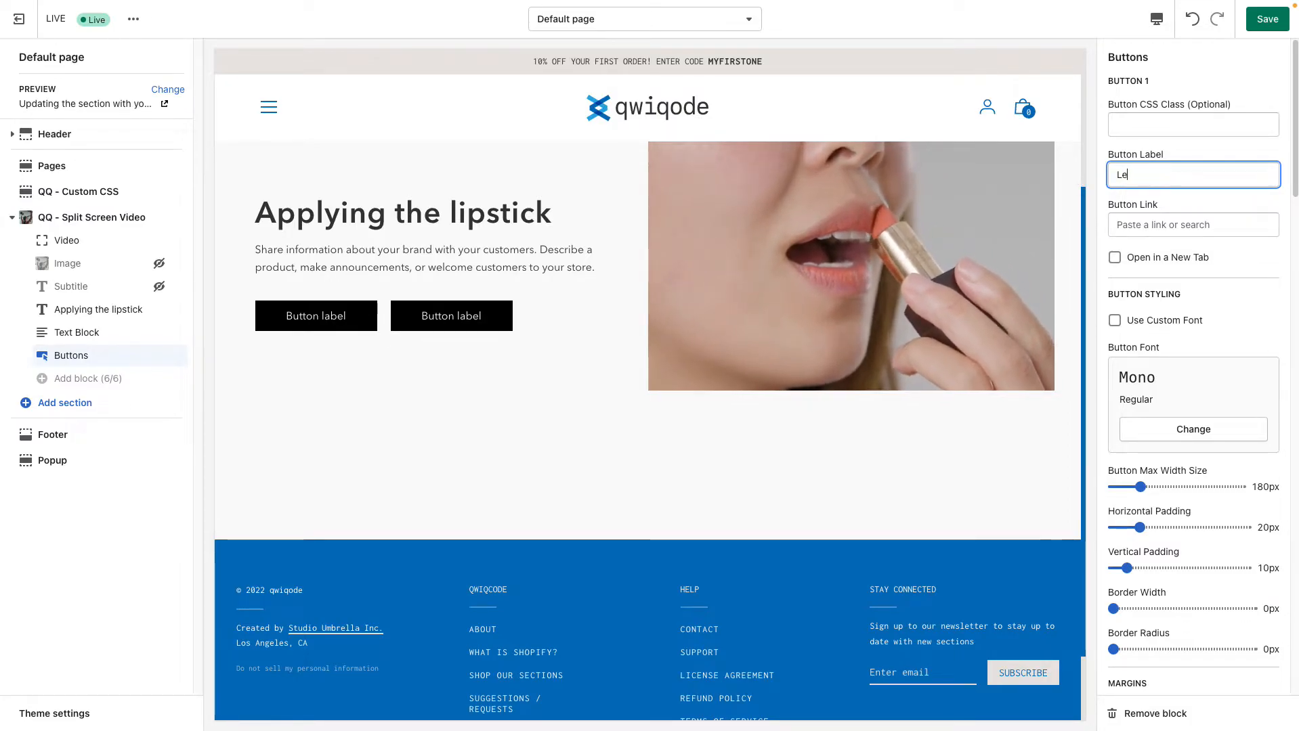
{"action": "type", "text": "re"}
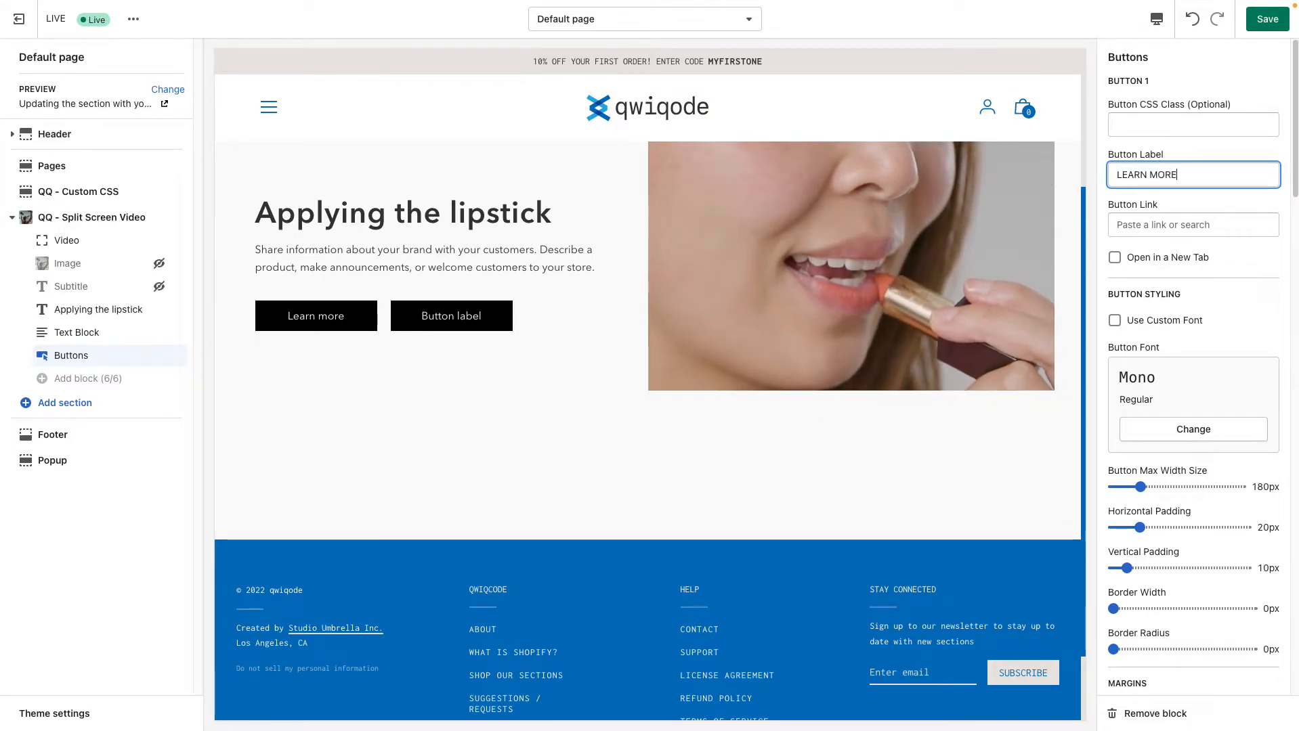
Set the first button's max width to 260px and its padding to 35px horizontal and 10px vertical
{"action": "scroll", "coordinate": [1232, 307], "scroll_direction": "down", "scroll_amount": 1}
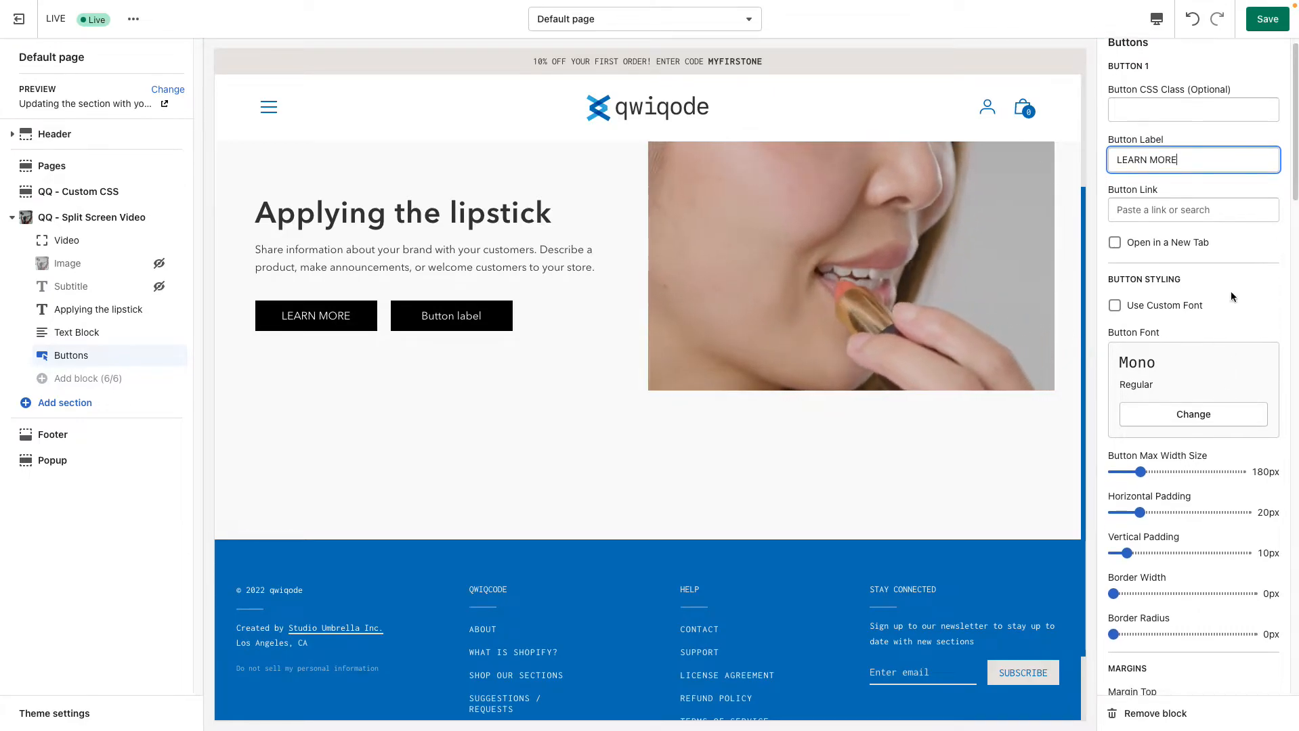
{"action": "scroll", "coordinate": [1203, 502], "scroll_direction": "down", "scroll_amount": 2}
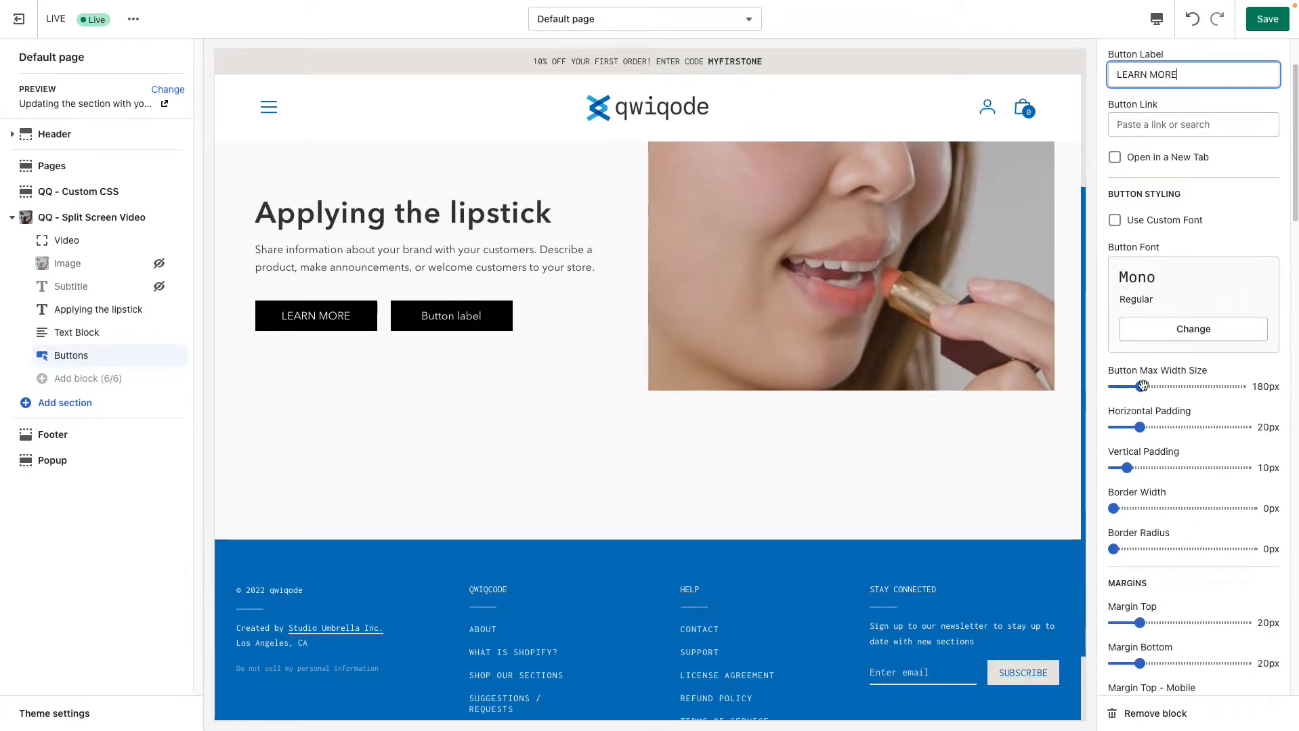
{"action": "left_click_drag", "start_coordinate": [1161, 384], "coordinate": [1176, 384]}
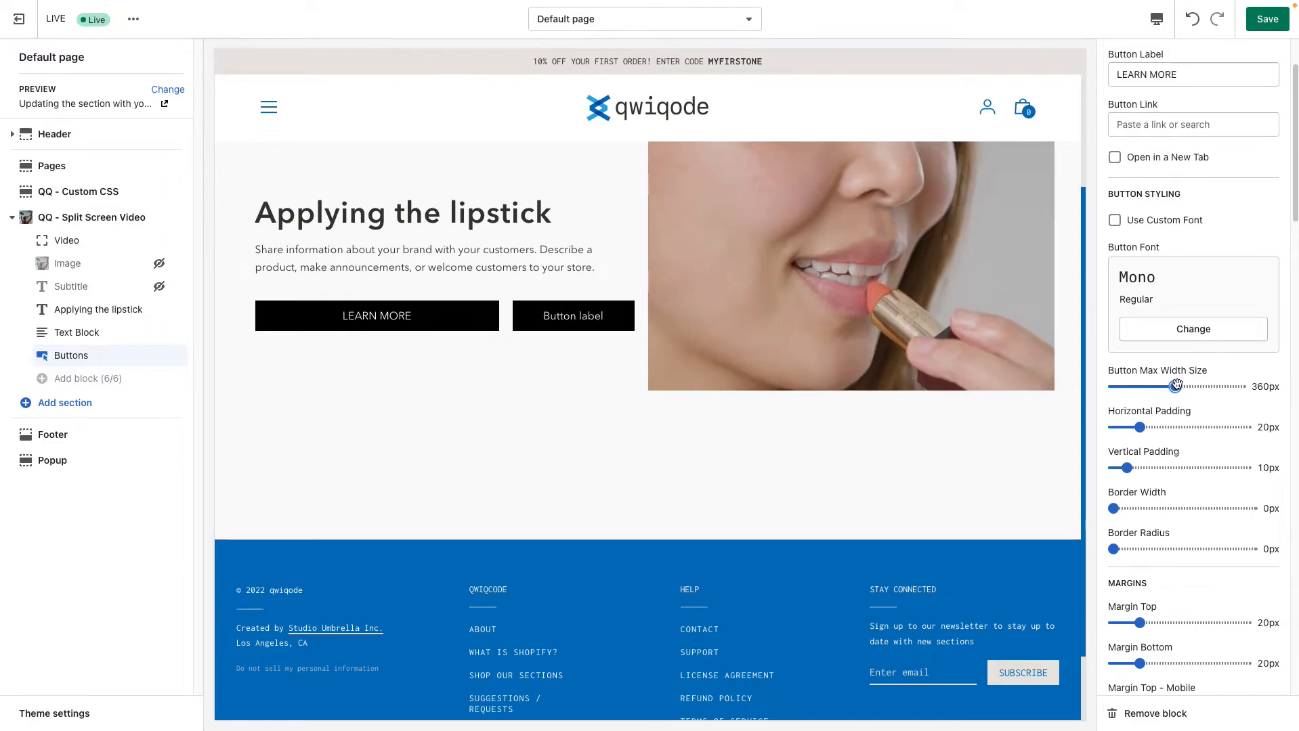
{"action": "left_click_drag", "start_coordinate": [1163, 386], "coordinate": [1156, 386]}
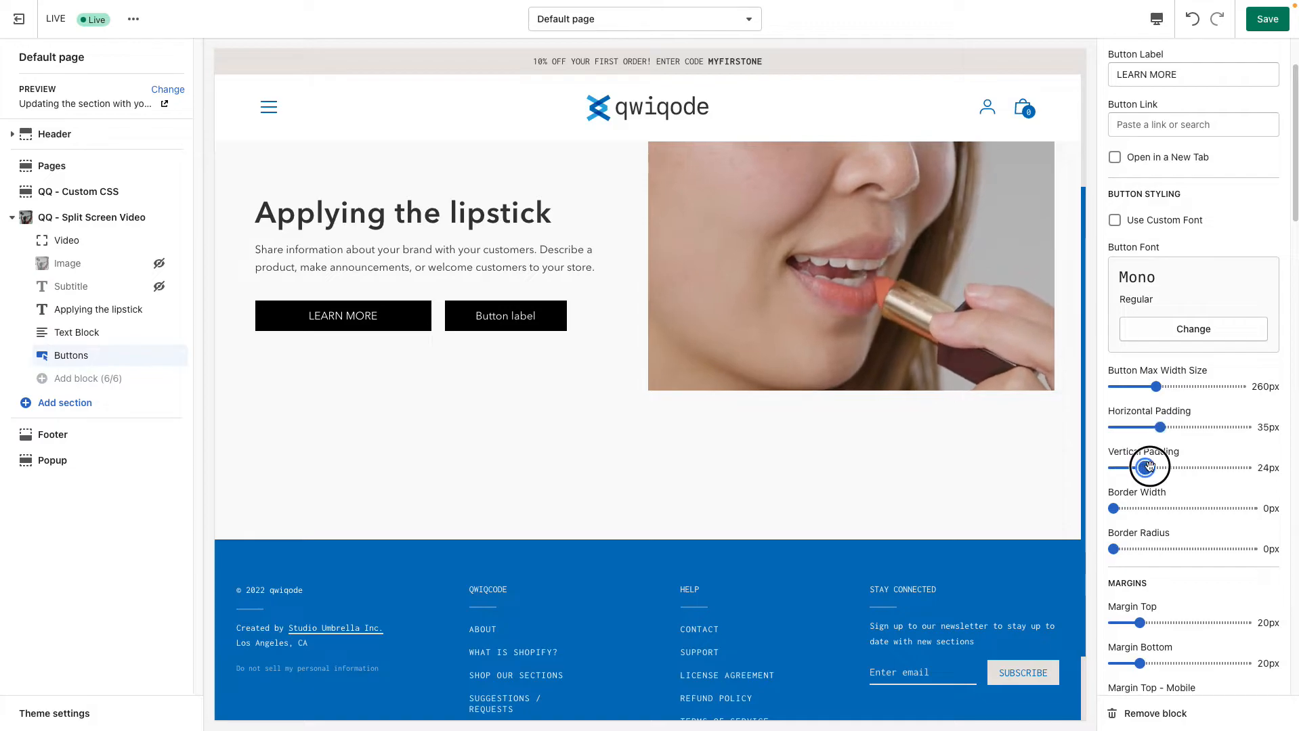
{"action": "left_click_drag", "start_coordinate": [1156, 468], "coordinate": [1125, 467]}
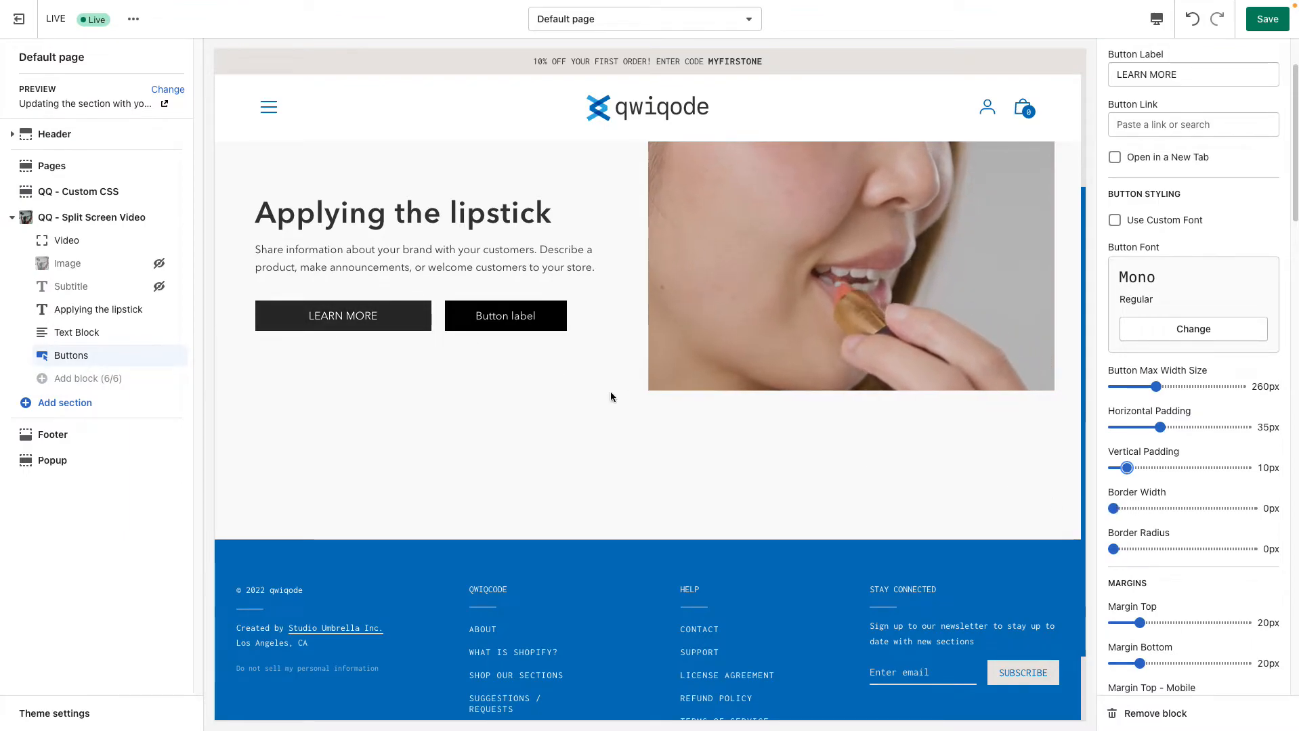
Try rounded corners on the LEARN MORE button and return its Border Radius to 0px
{"action": "scroll", "coordinate": [1167, 521], "scroll_direction": "down", "scroll_amount": 3}
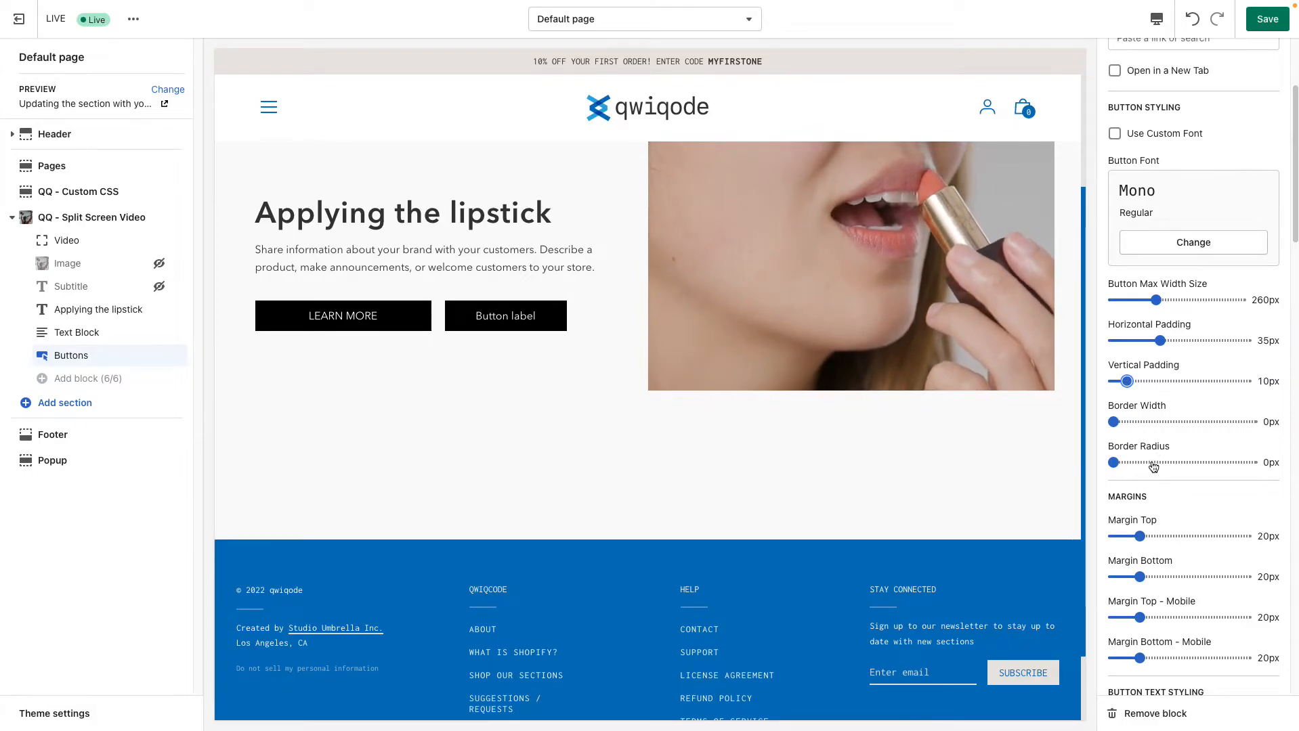
{"action": "left_click_drag", "start_coordinate": [1169, 462], "coordinate": [1128, 461]}
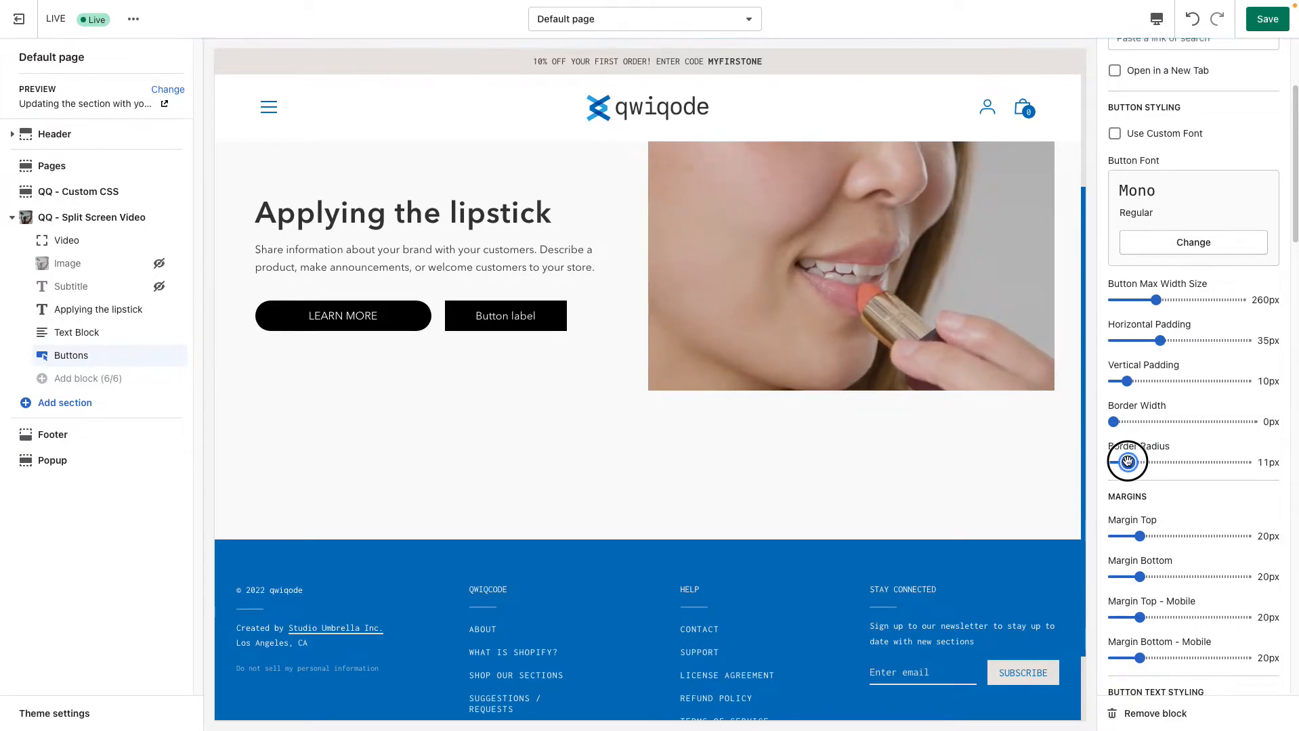
{"action": "left_click", "coordinate": [1128, 462]}
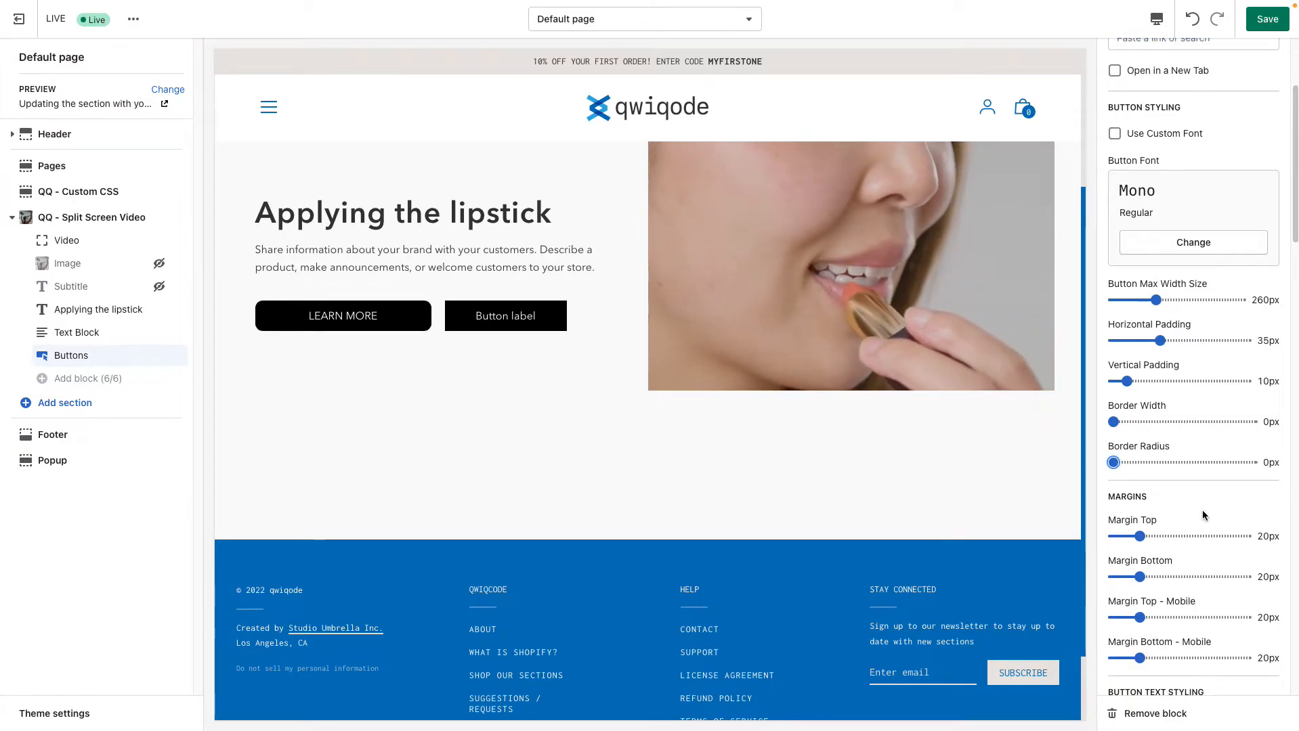
Set the first button's Margin Top to 22px
{"action": "scroll", "coordinate": [1198, 511], "scroll_direction": "down", "scroll_amount": 3}
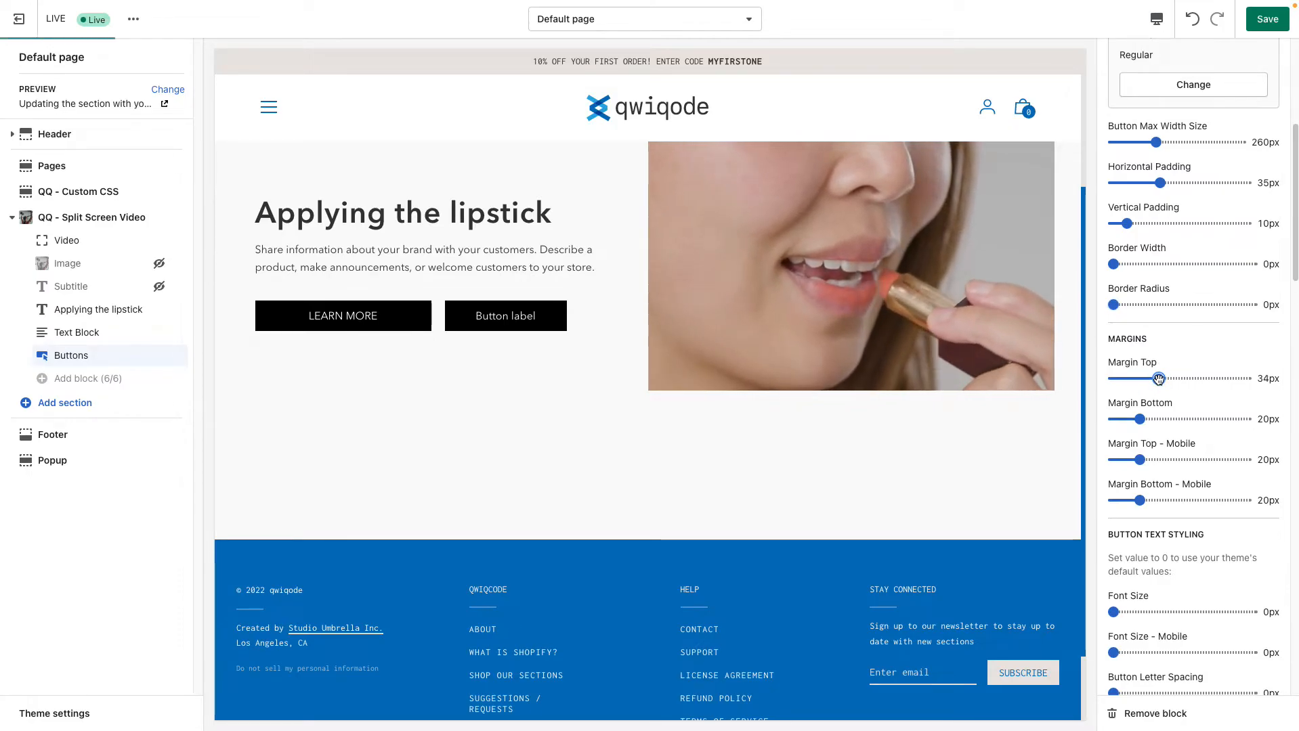
{"action": "left_click_drag", "start_coordinate": [1158, 378], "coordinate": [1149, 379]}
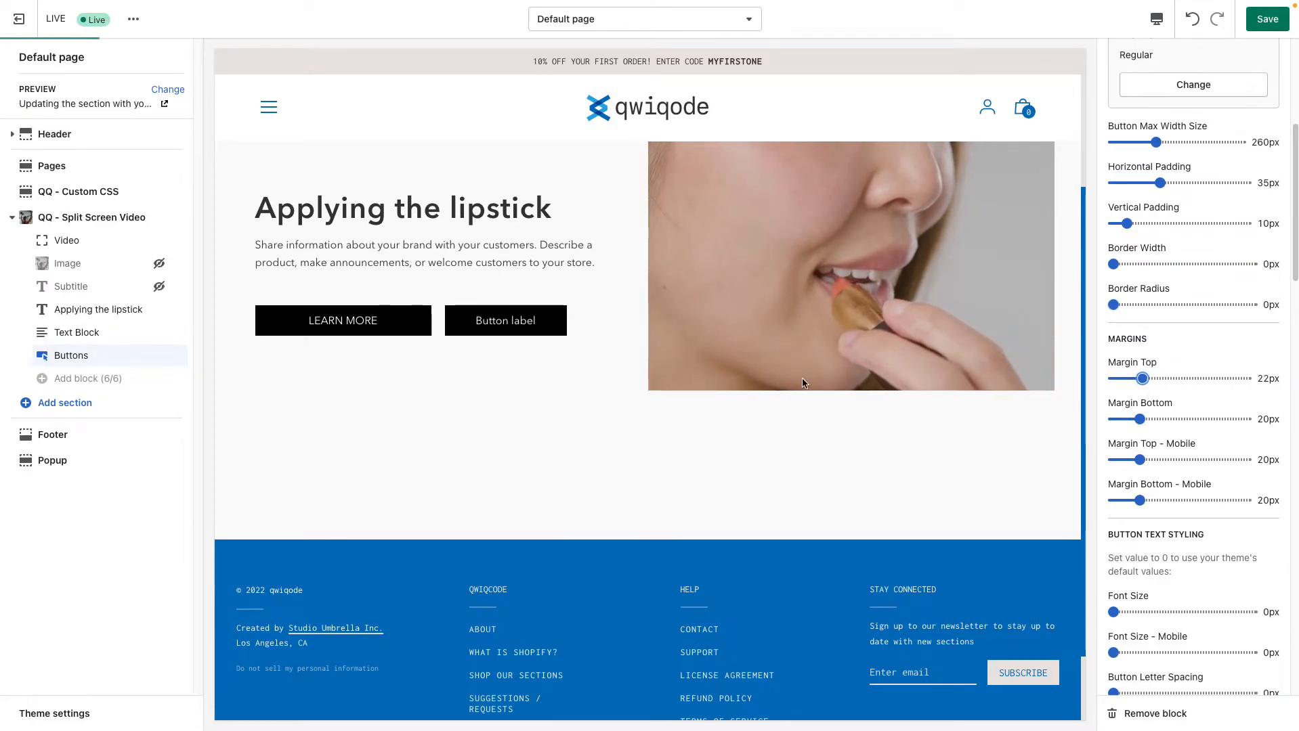
Try a larger font size on the LEARN MORE button and return it to 0px
{"action": "scroll", "coordinate": [1186, 530], "scroll_direction": "down", "scroll_amount": 5}
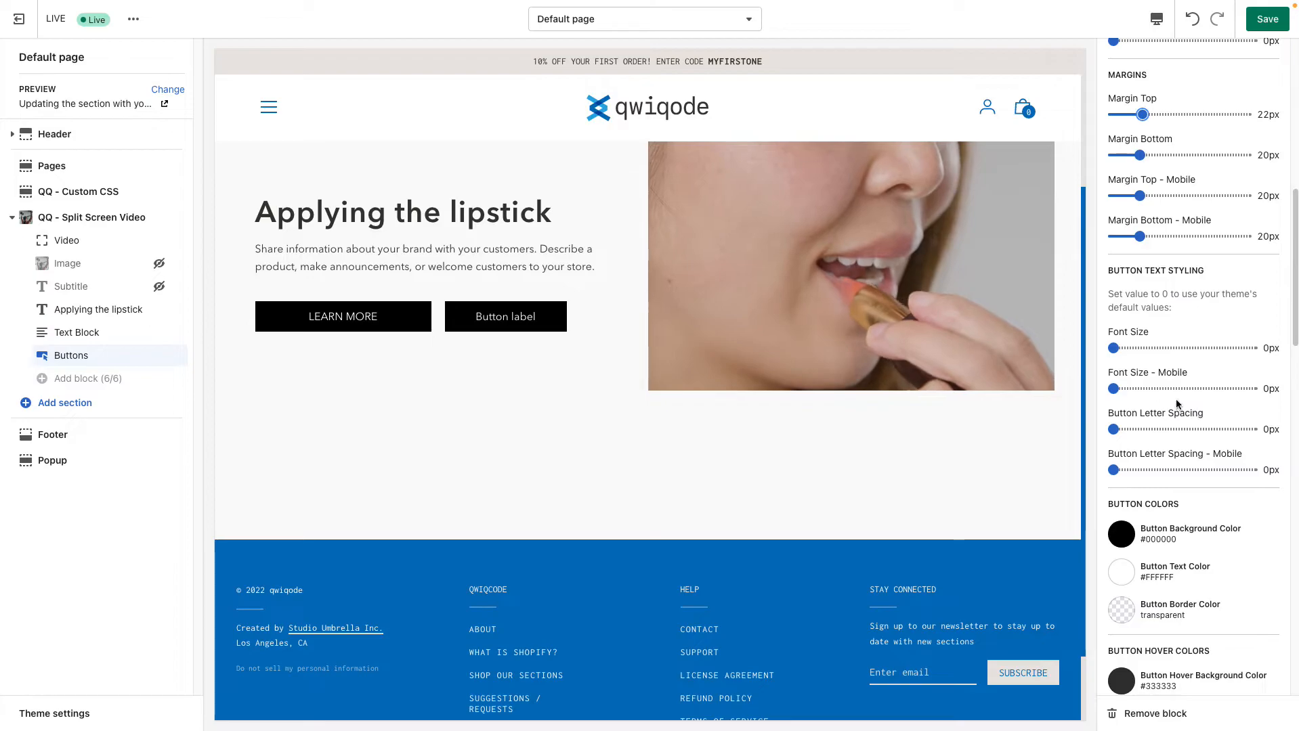
{"action": "left_click_drag", "start_coordinate": [1114, 343], "coordinate": [1181, 342]}
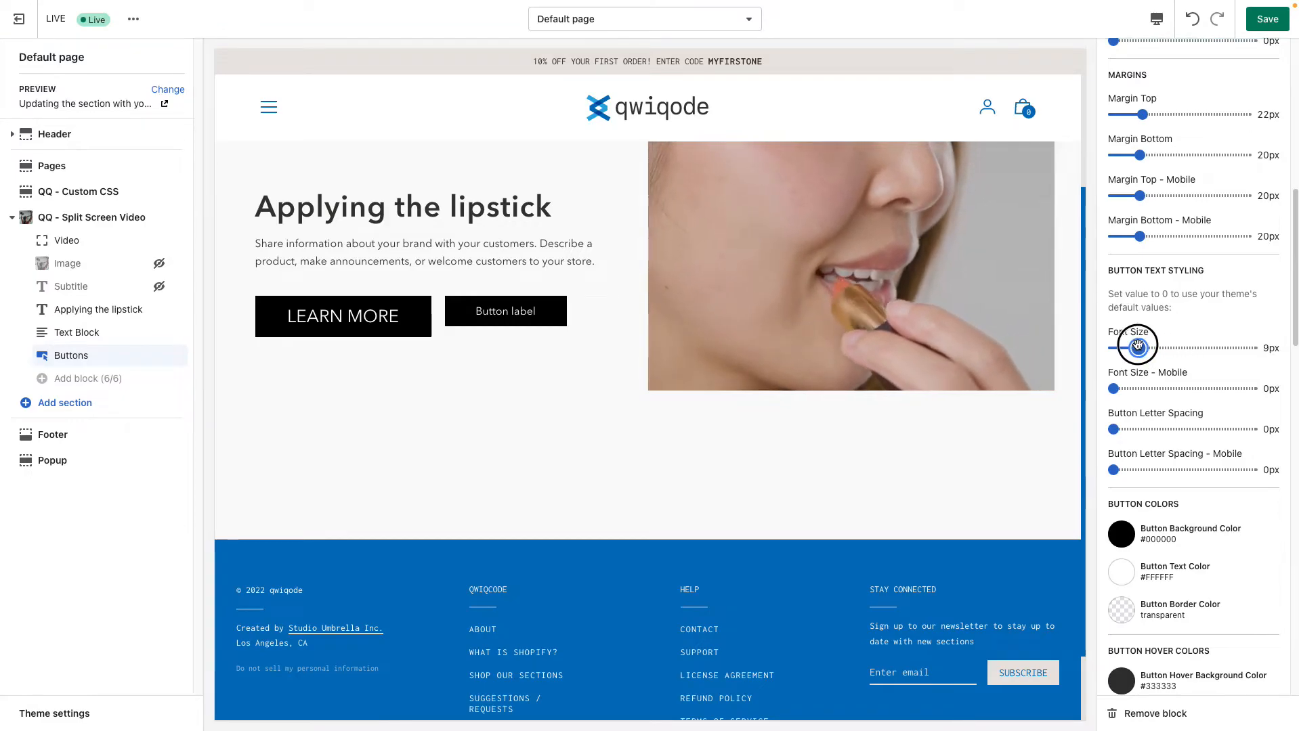
{"action": "left_click_drag", "start_coordinate": [1138, 346], "coordinate": [1116, 348]}
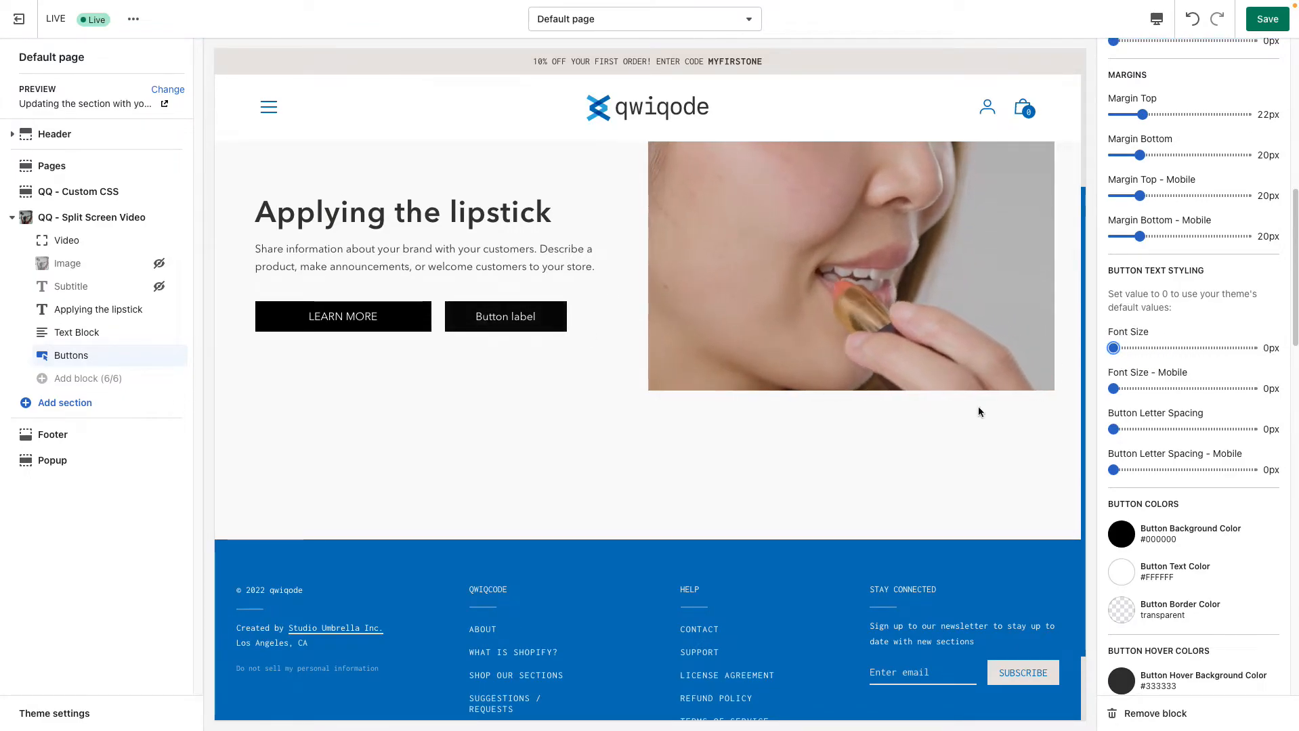
Try #0071BC as the first button's background color
{"action": "scroll", "coordinate": [1194, 507], "scroll_direction": "down", "scroll_amount": 3}
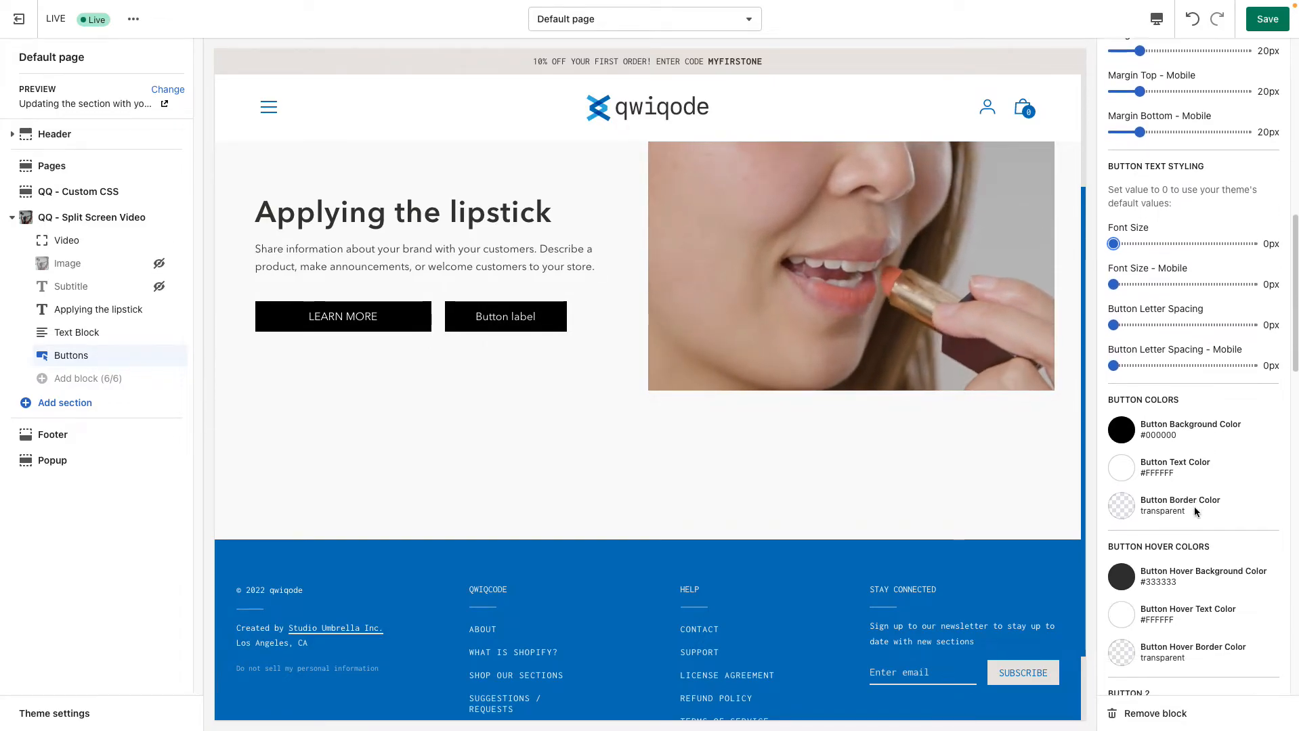
{"action": "left_click", "coordinate": [1121, 407]}
{"action": "left_click", "coordinate": [1144, 359]}
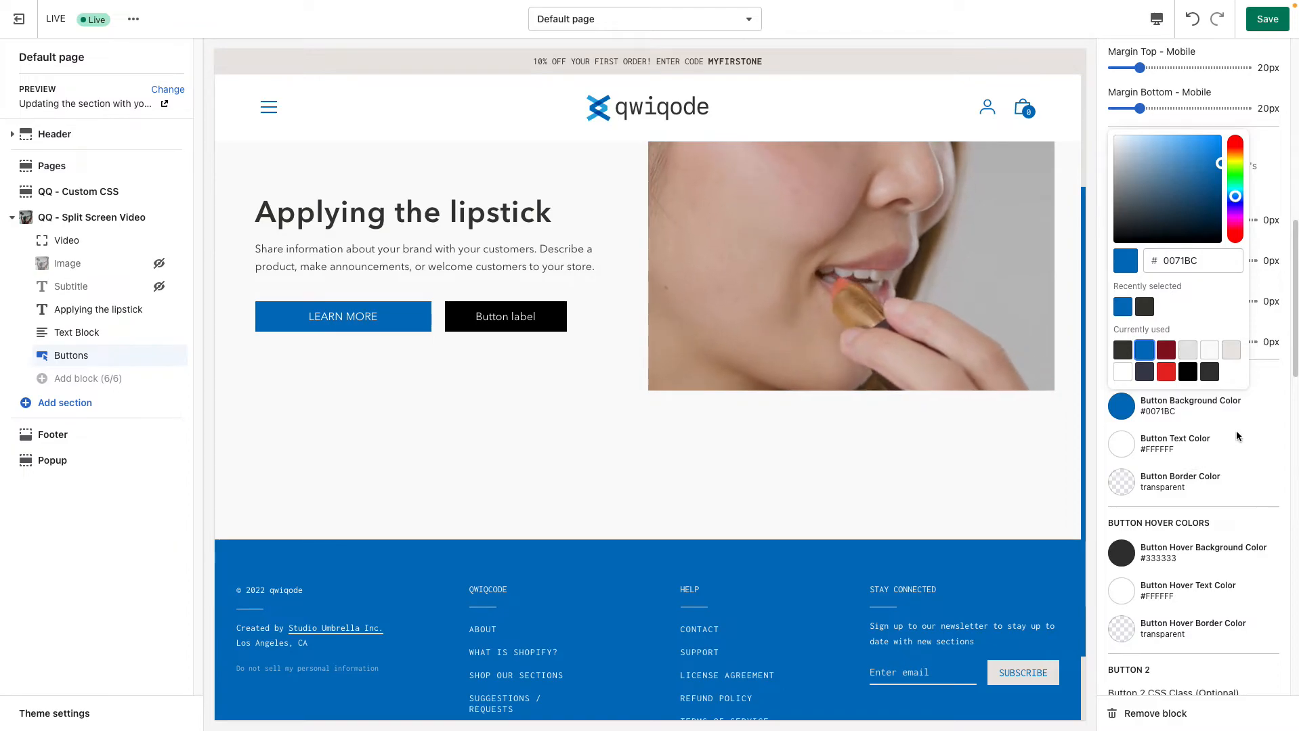
{"action": "left_click", "coordinate": [1209, 461]}
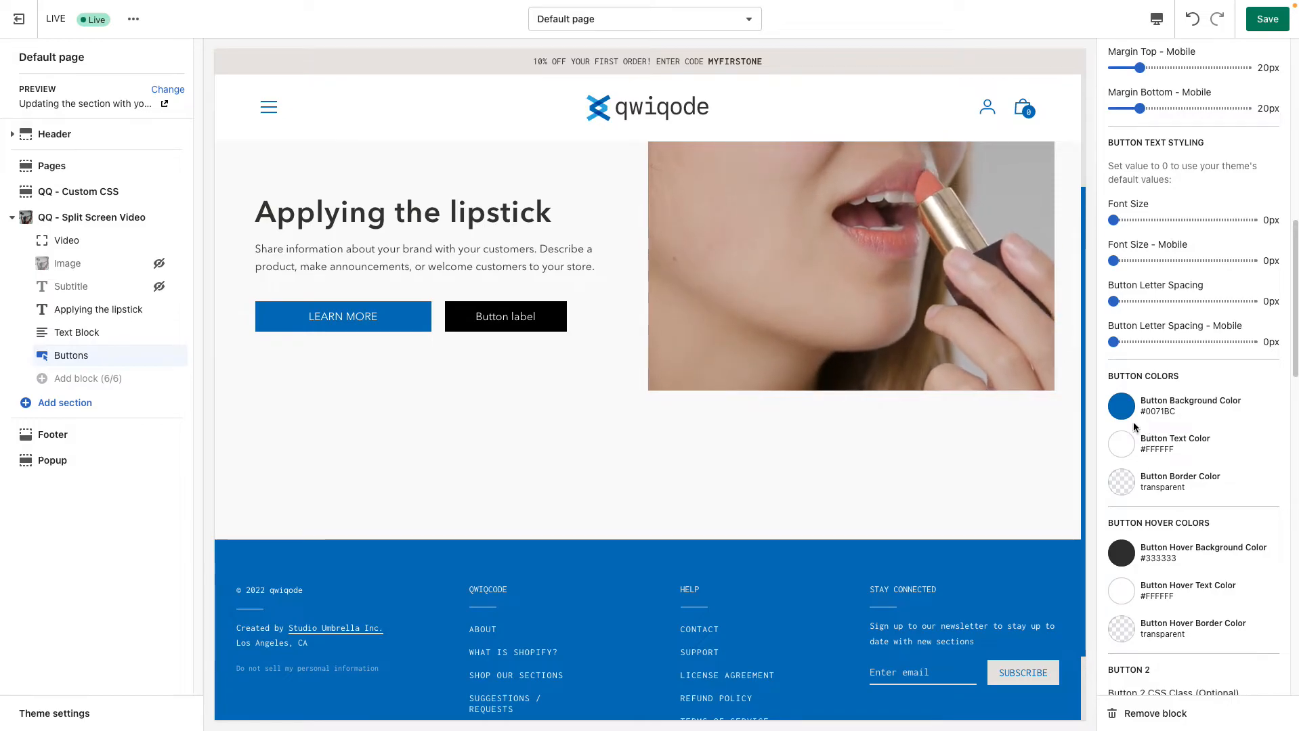
Clear the first button's background color to transparent and set its text color to #373833
{"action": "left_click", "coordinate": [1120, 407]}
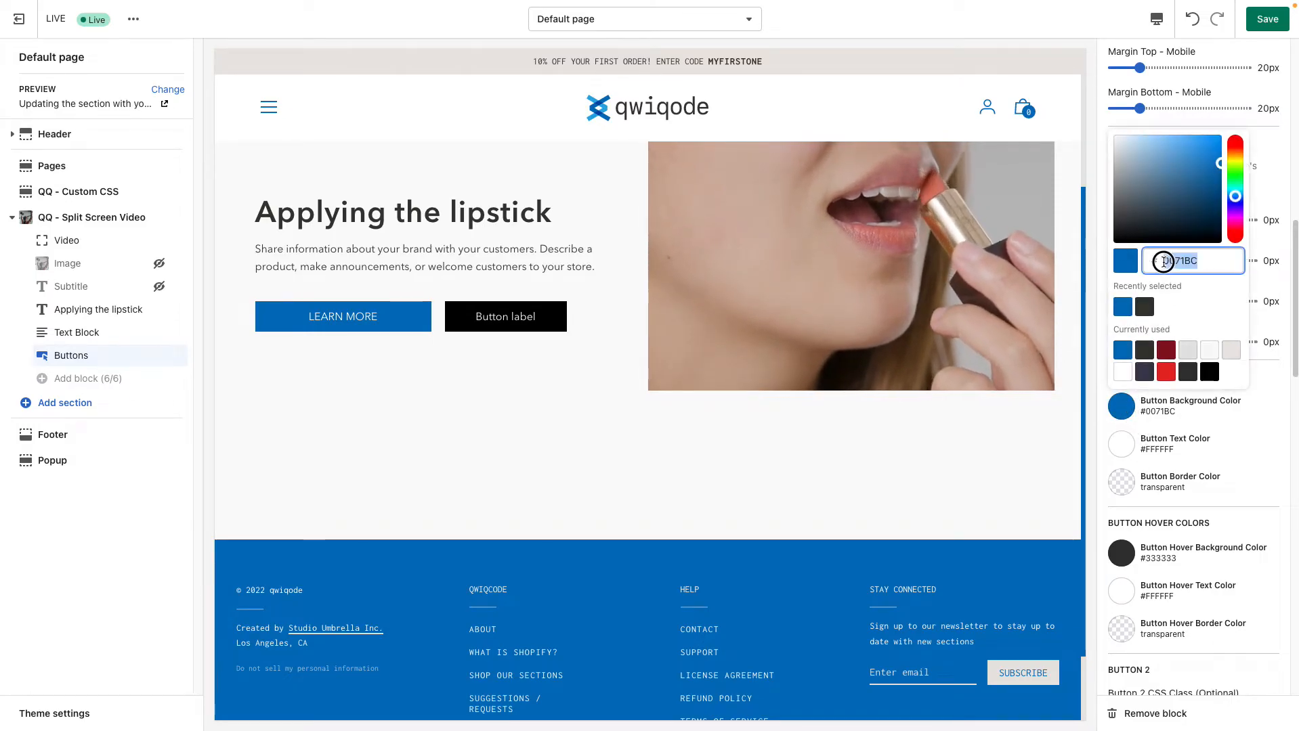
{"action": "left_click", "coordinate": [1261, 426]}
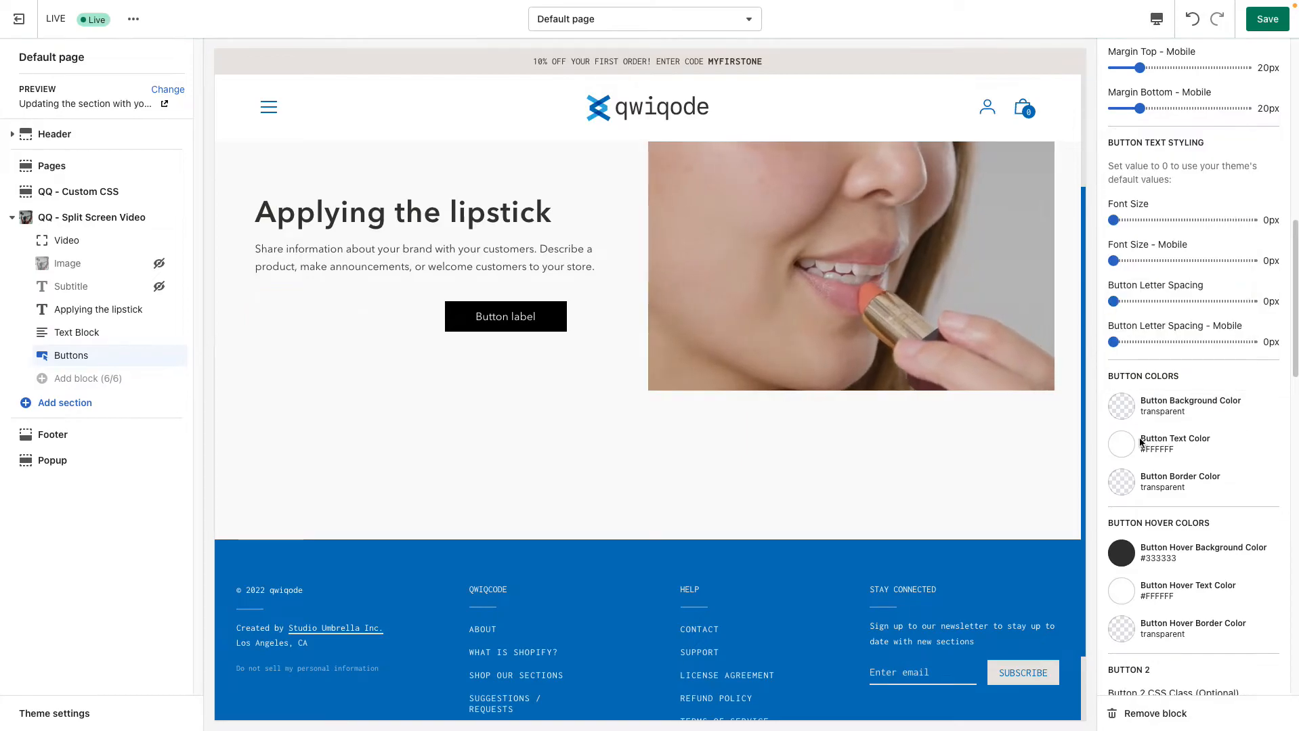
{"action": "left_click", "coordinate": [1123, 449]}
{"action": "left_click", "coordinate": [1145, 346]}
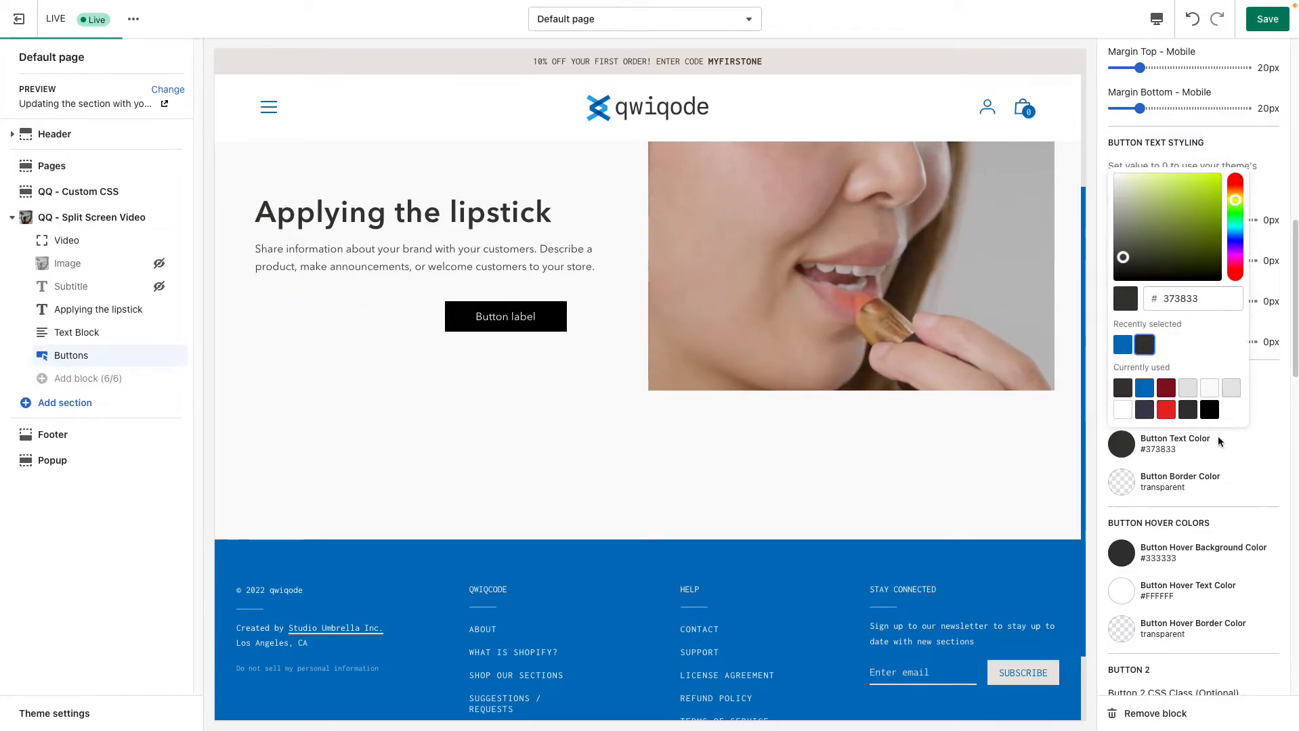
{"action": "left_click", "coordinate": [1244, 452]}
Give the first button a #373833 border with a 1px Border Width and check its hover effect in the preview
{"action": "scroll", "coordinate": [1235, 387], "scroll_direction": "up", "scroll_amount": 1}
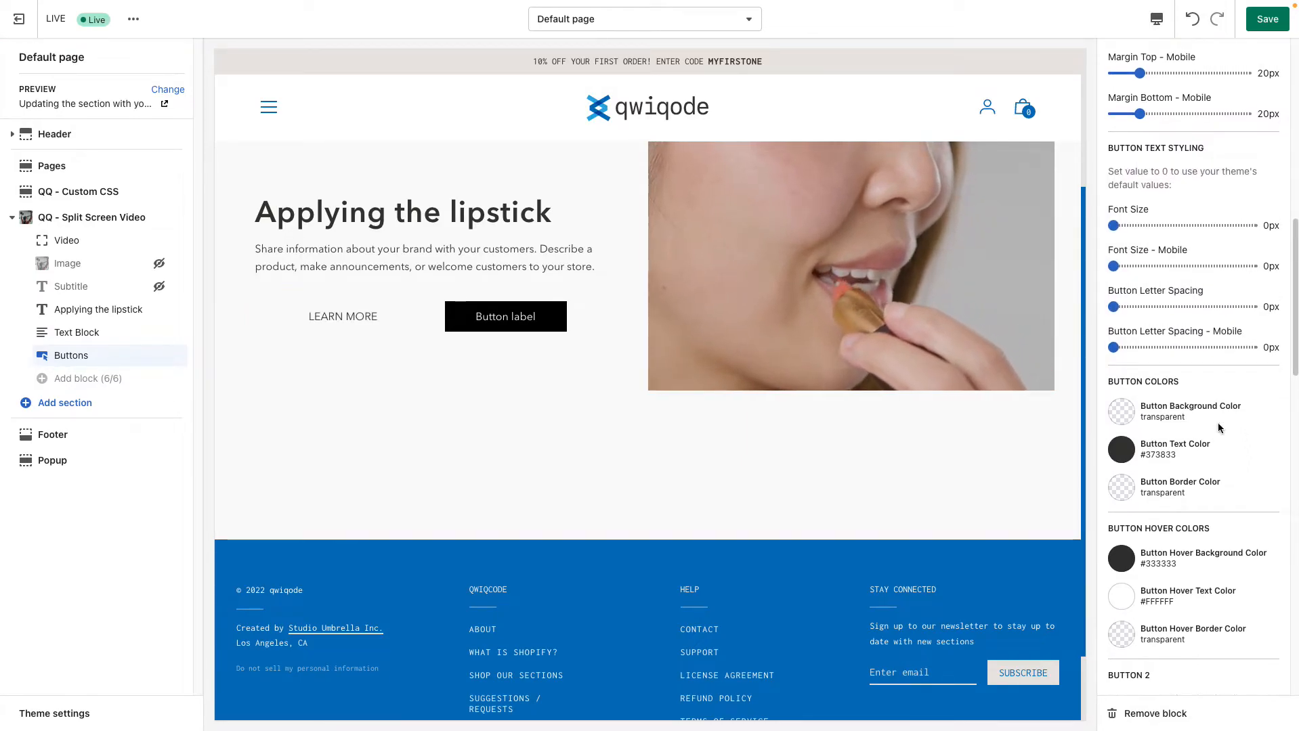
{"action": "left_click", "coordinate": [1124, 493]}
{"action": "left_click", "coordinate": [1143, 389]}
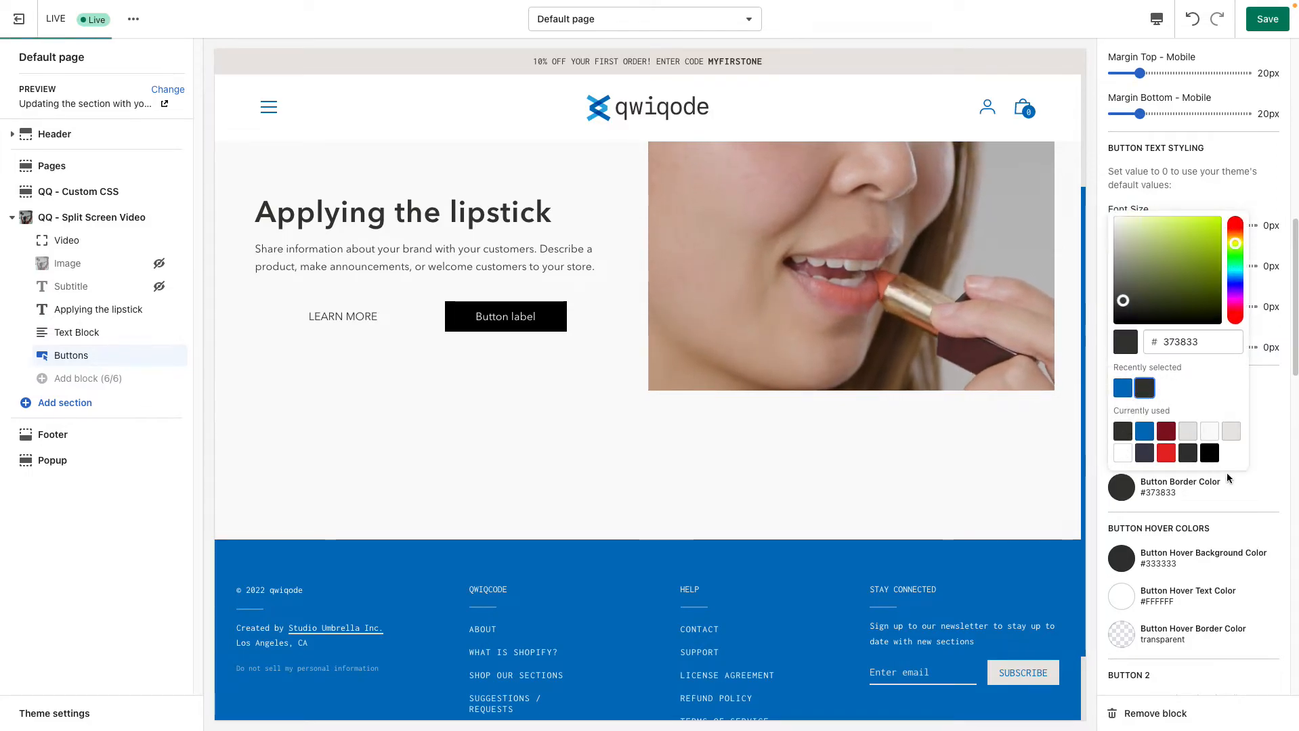
{"action": "left_click", "coordinate": [1250, 504]}
{"action": "scroll", "coordinate": [1206, 362], "scroll_direction": "up", "scroll_amount": 1}
{"action": "scroll", "coordinate": [1206, 361], "scroll_direction": "up", "scroll_amount": 6}
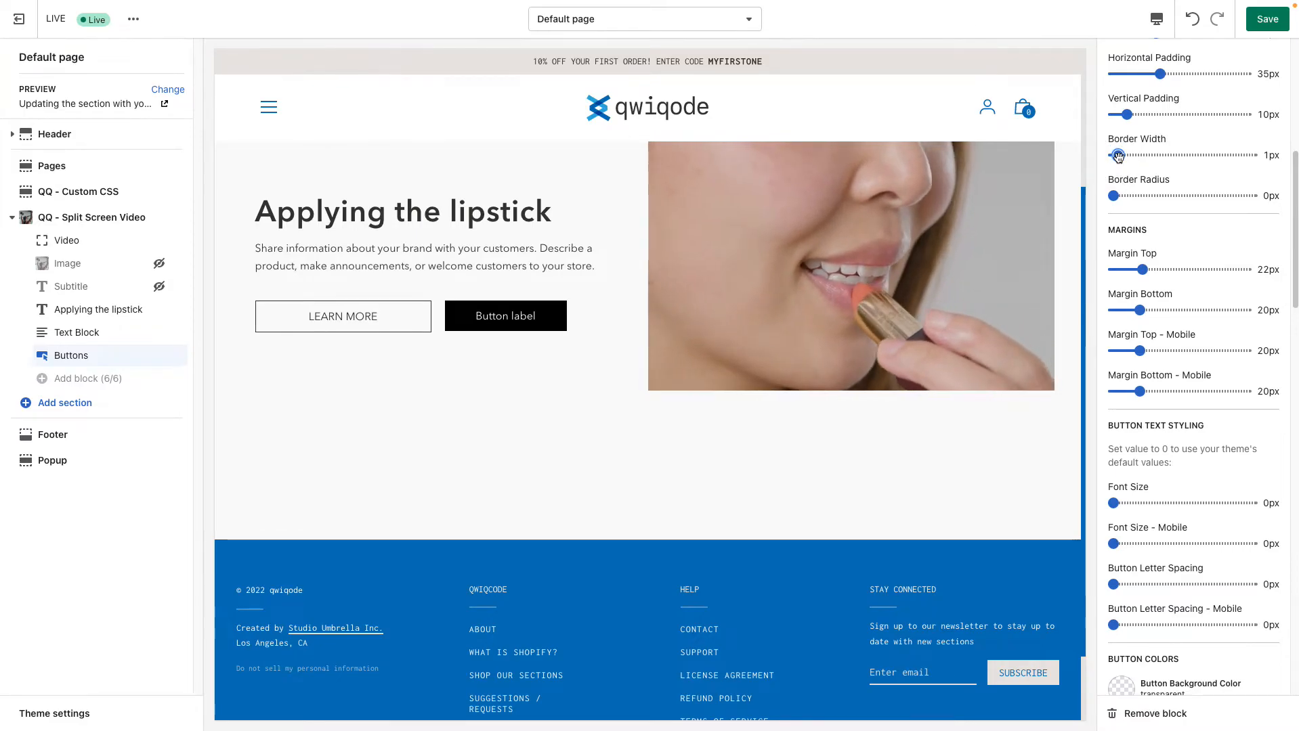
{"action": "scroll", "coordinate": [1165, 258], "scroll_direction": "down", "scroll_amount": 6}
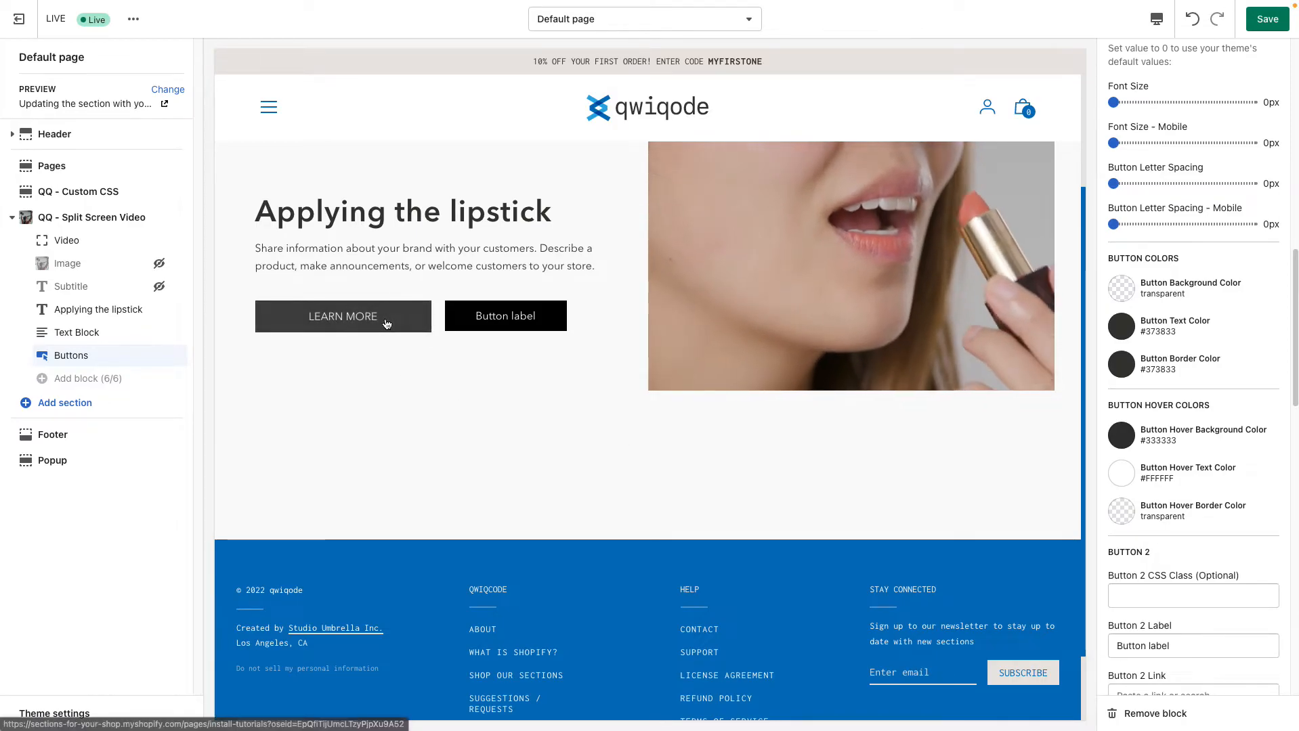
Set the first button's hover background color and hover border color to #0071BC
{"action": "left_click", "coordinate": [1123, 431]}
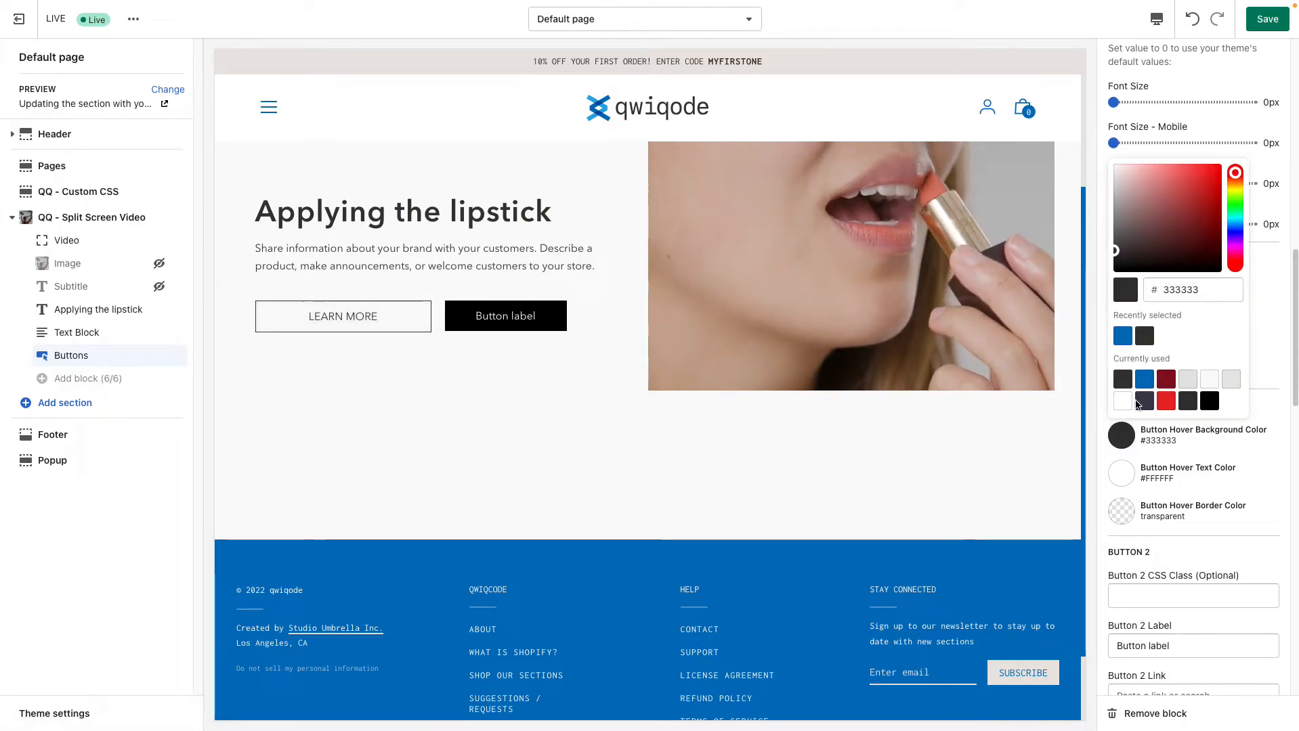
{"action": "left_click", "coordinate": [1123, 339]}
{"action": "left_click", "coordinate": [556, 464]}
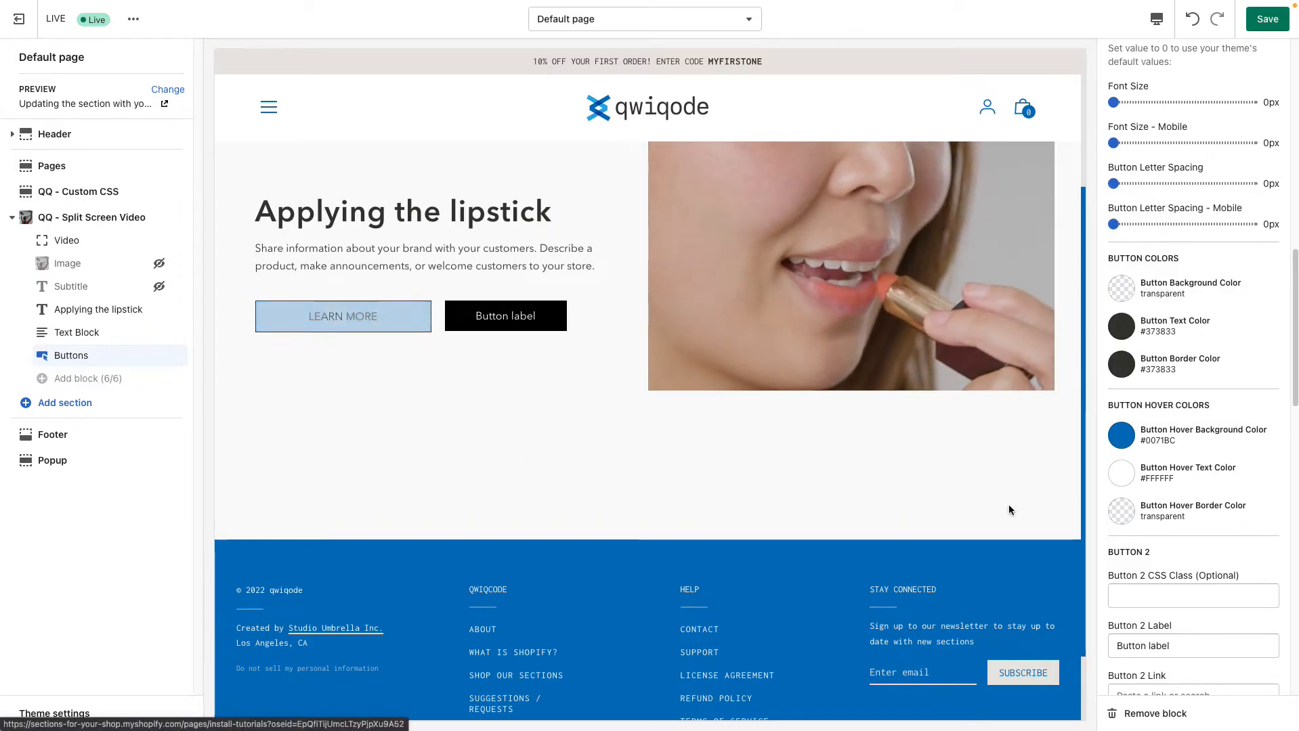
{"action": "left_click", "coordinate": [1128, 512]}
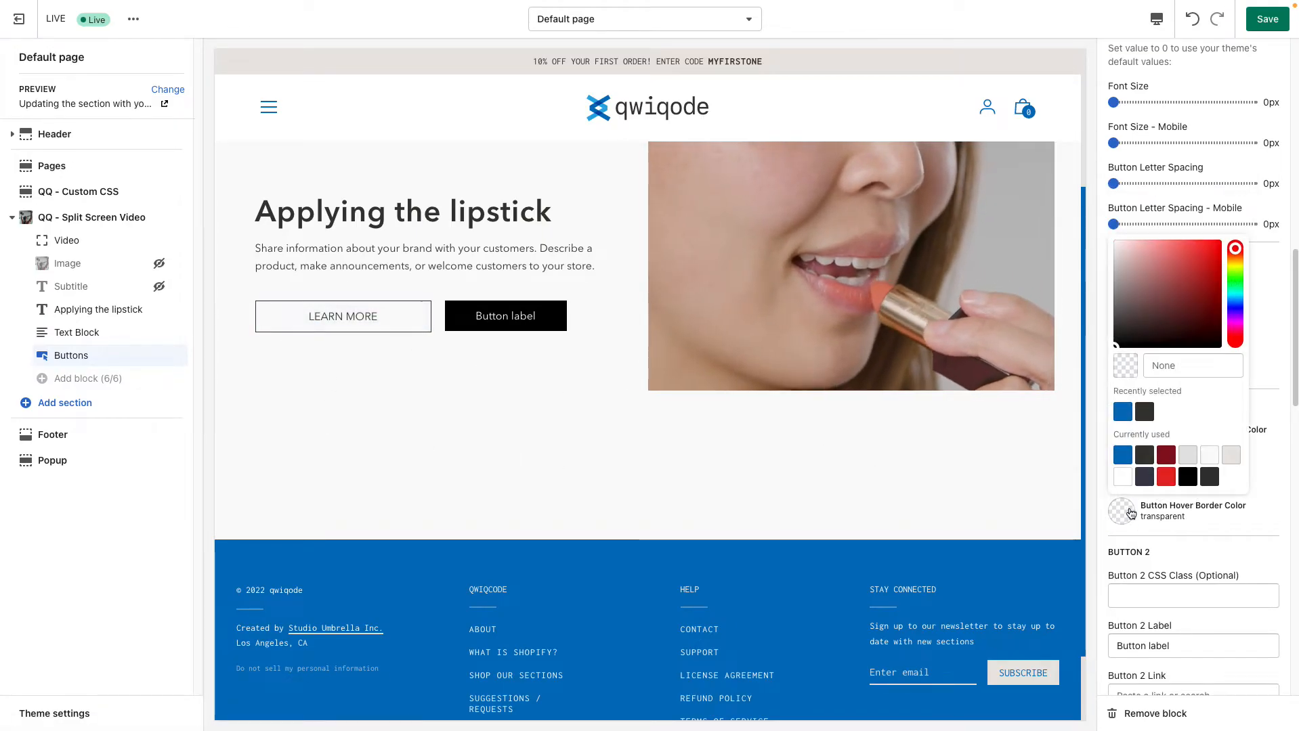
{"action": "left_click", "coordinate": [1124, 419]}
{"action": "left_click", "coordinate": [322, 458]}
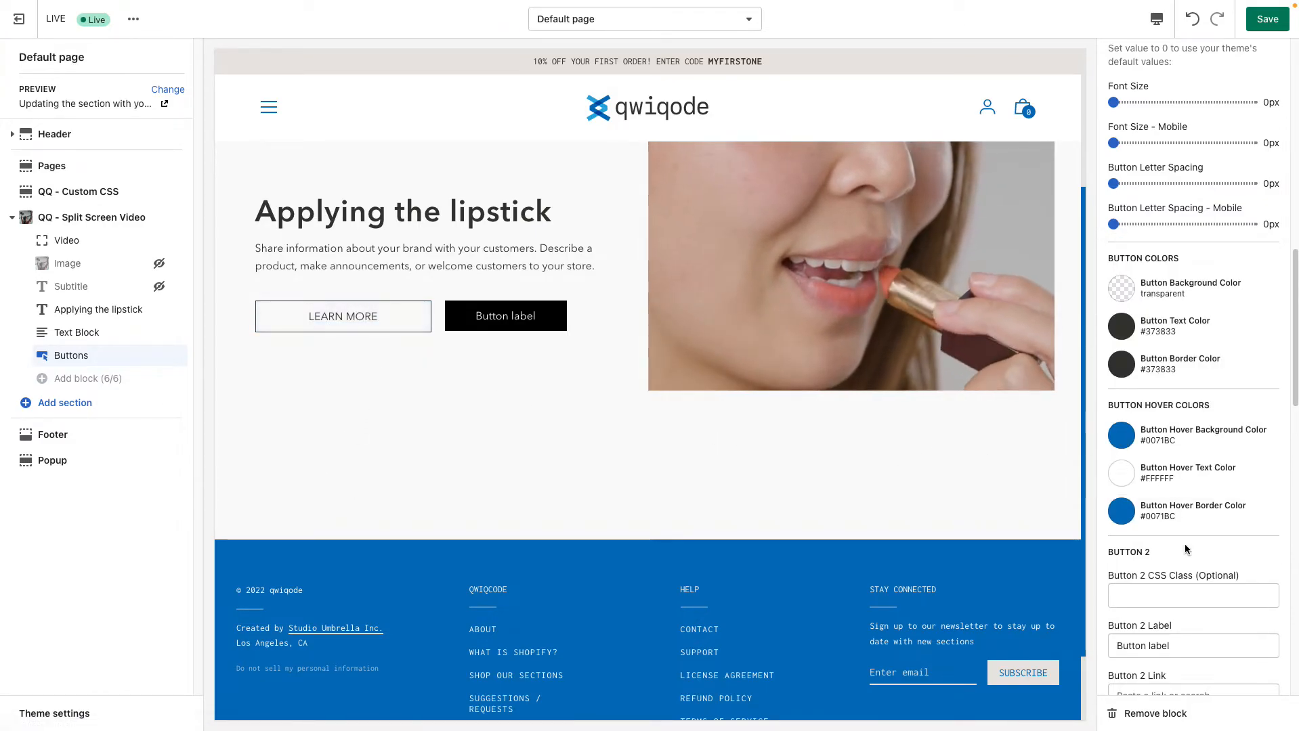
Remove the second button by clearing its Button 2 Label, and check the link options for Button 2
{"action": "scroll", "coordinate": [1193, 561], "scroll_direction": "down", "scroll_amount": 8}
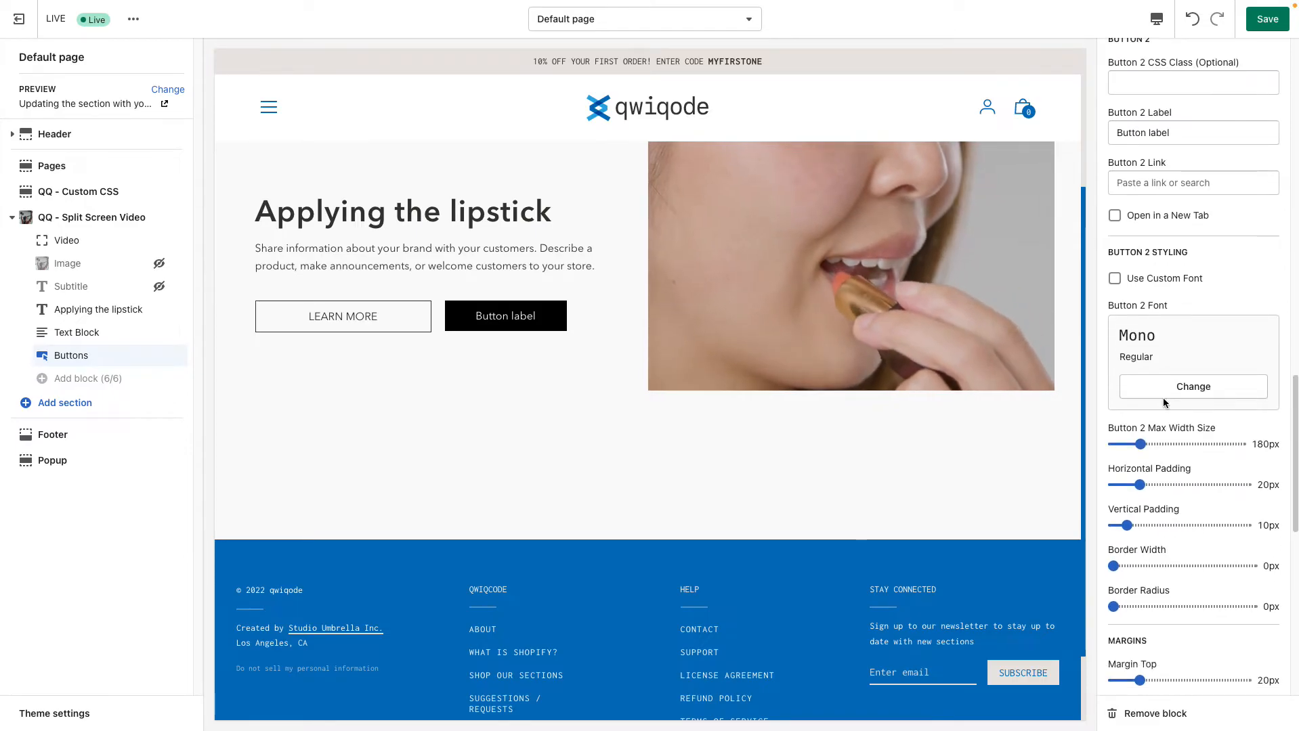
{"action": "scroll", "coordinate": [1173, 368], "scroll_direction": "up", "scroll_amount": 3}
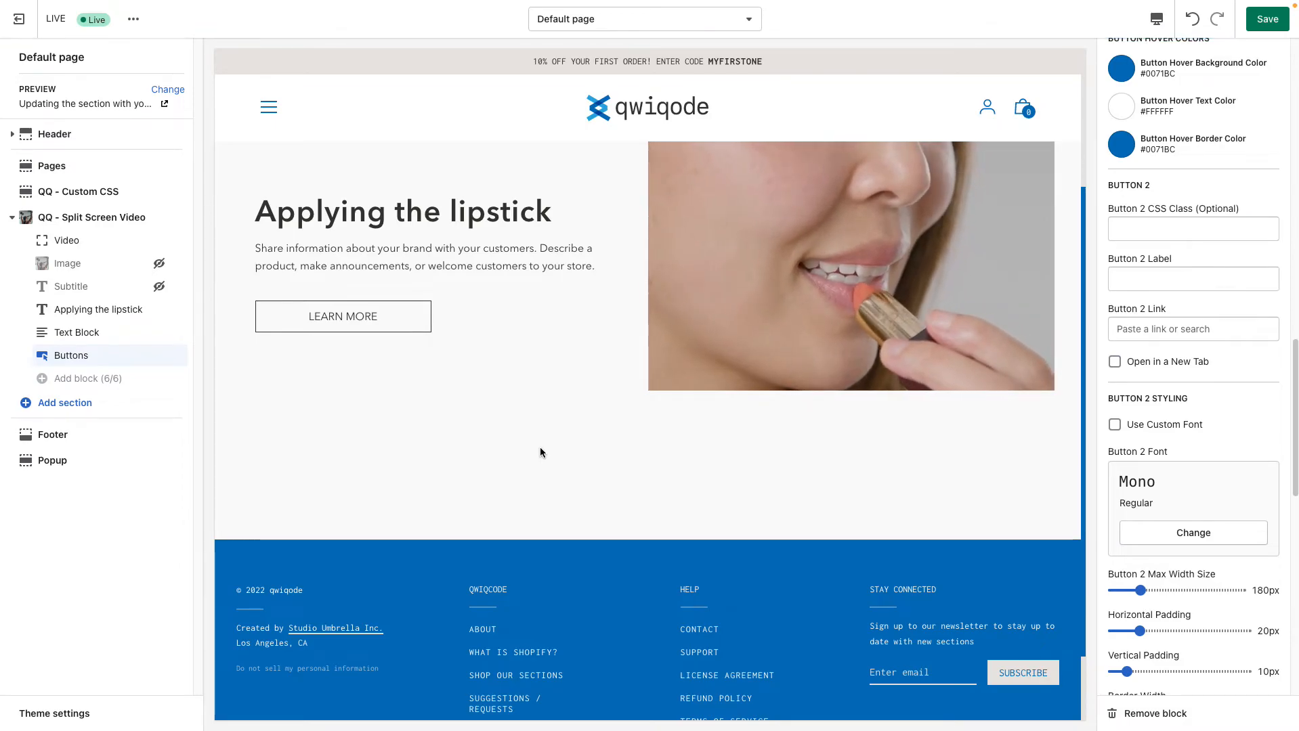
{"action": "left_click", "coordinate": [1192, 329]}
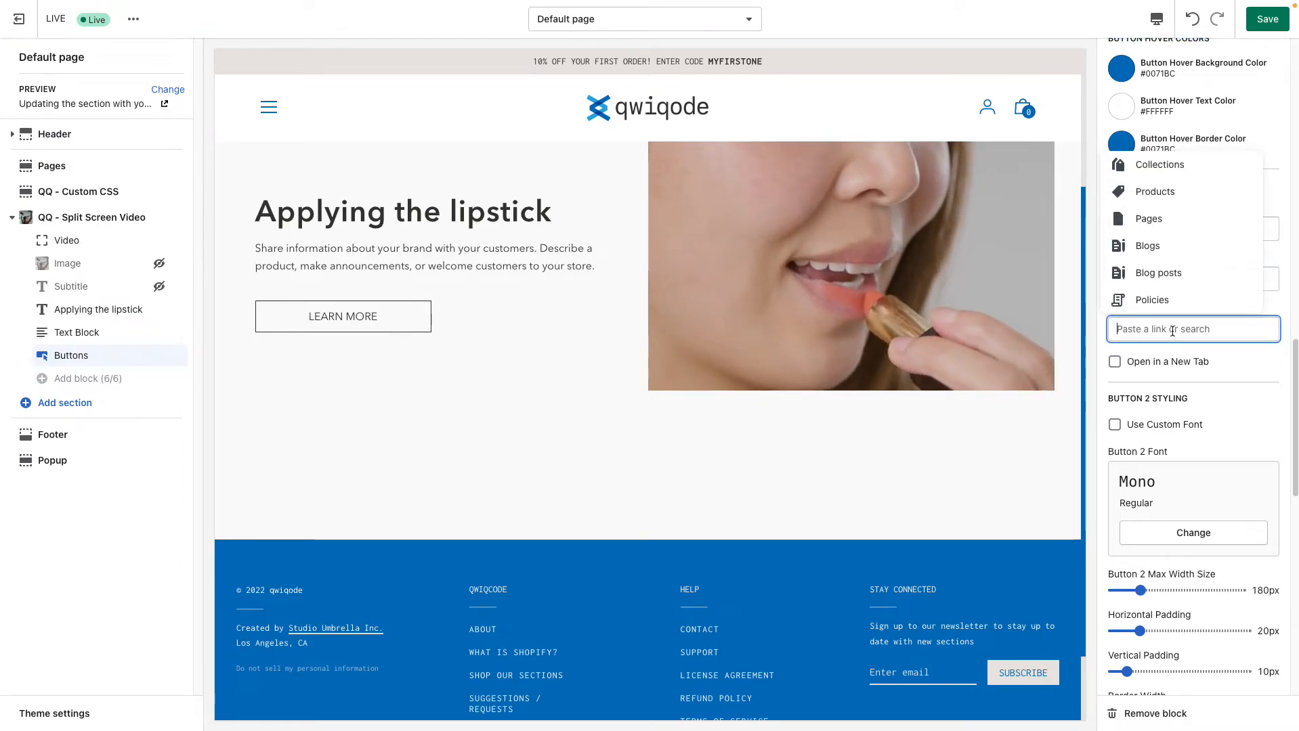
{"action": "left_click", "coordinate": [1252, 361]}
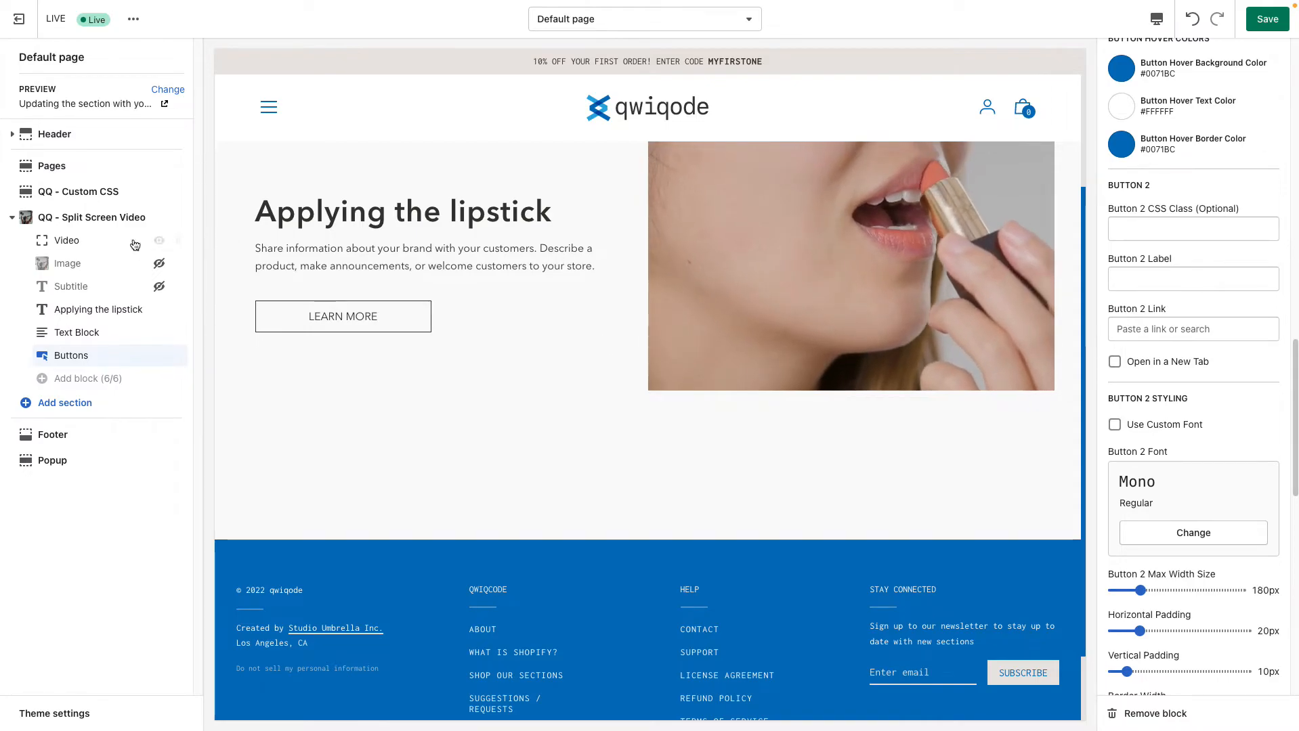
Open the QQ - Split Screen Video section's own settings and review its Section Width options
{"action": "left_click", "coordinate": [80, 221]}
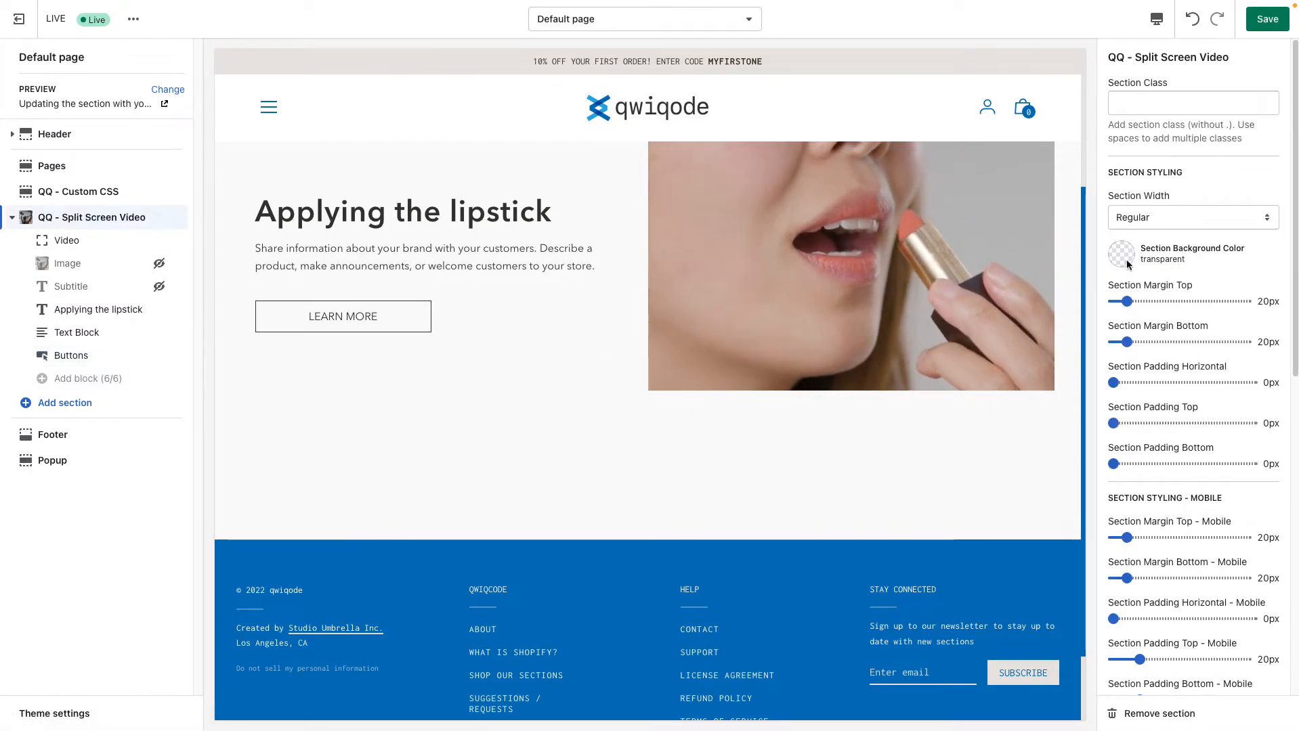
{"action": "scroll", "coordinate": [1183, 410], "scroll_direction": "down", "scroll_amount": 5}
{"action": "scroll", "coordinate": [1183, 410], "scroll_direction": "up", "scroll_amount": 5}
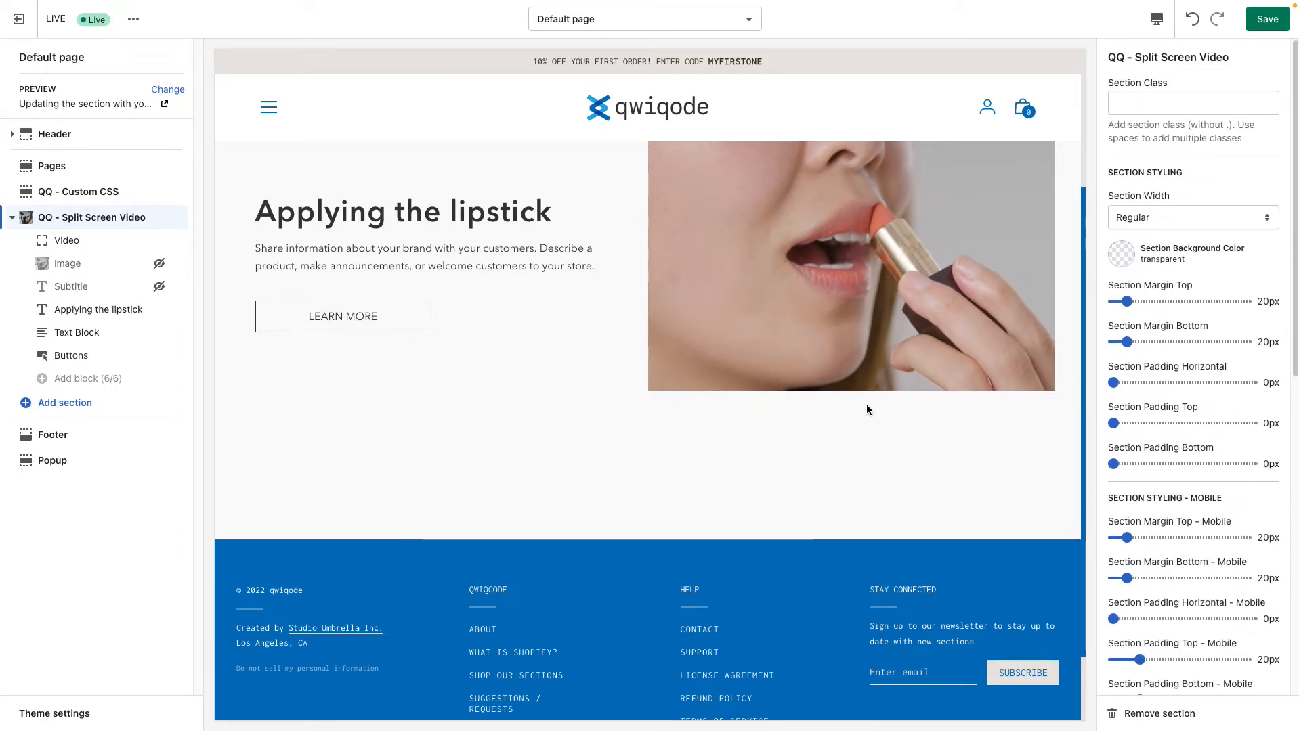
{"action": "scroll", "coordinate": [829, 403], "scroll_direction": "up", "scroll_amount": 2}
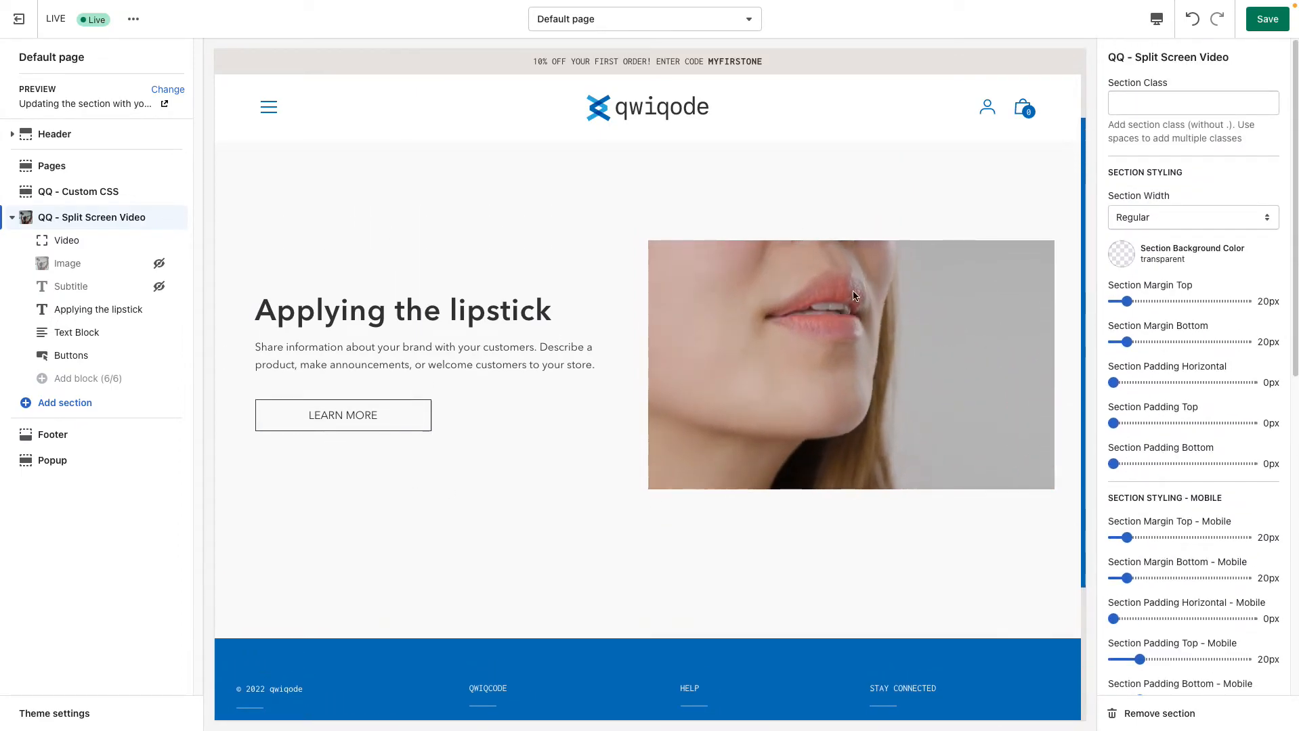
{"action": "left_click", "coordinate": [1174, 216]}
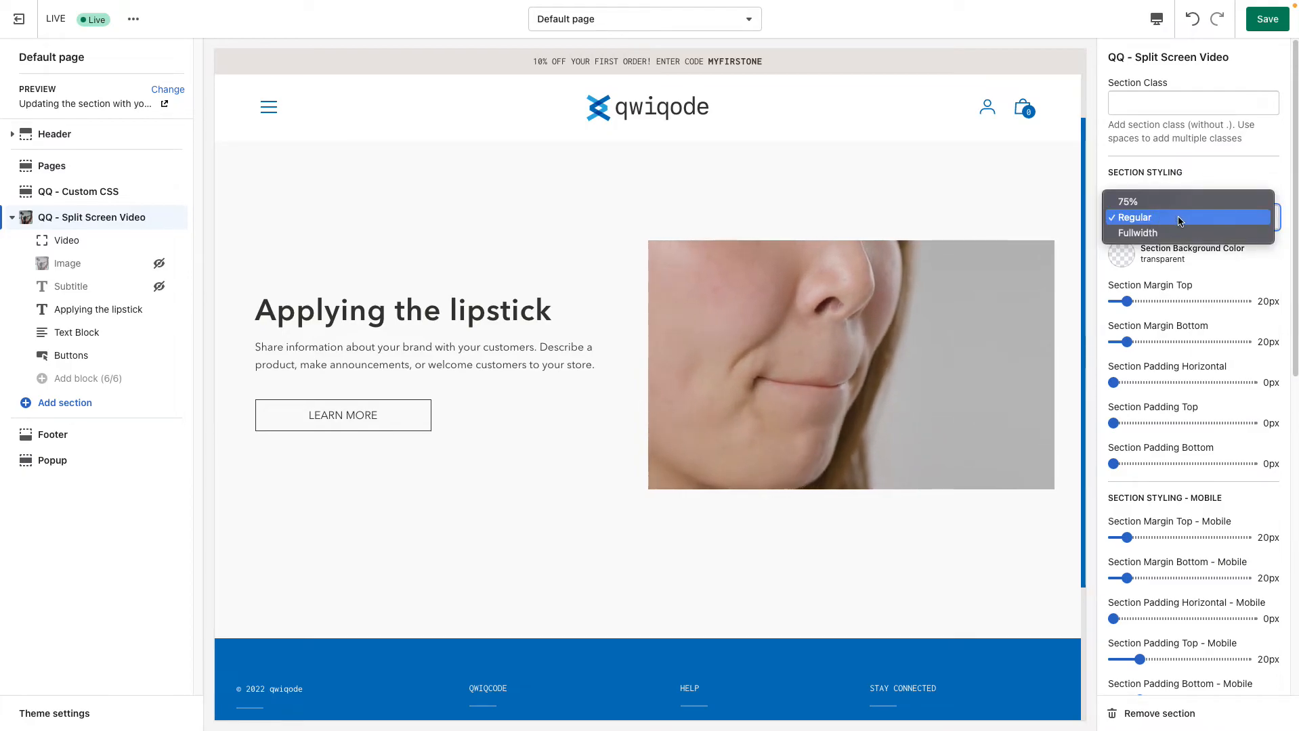
{"action": "left_click", "coordinate": [1241, 264]}
Set the split screen section's background color to #EAE6E3
{"action": "left_click", "coordinate": [1118, 259]}
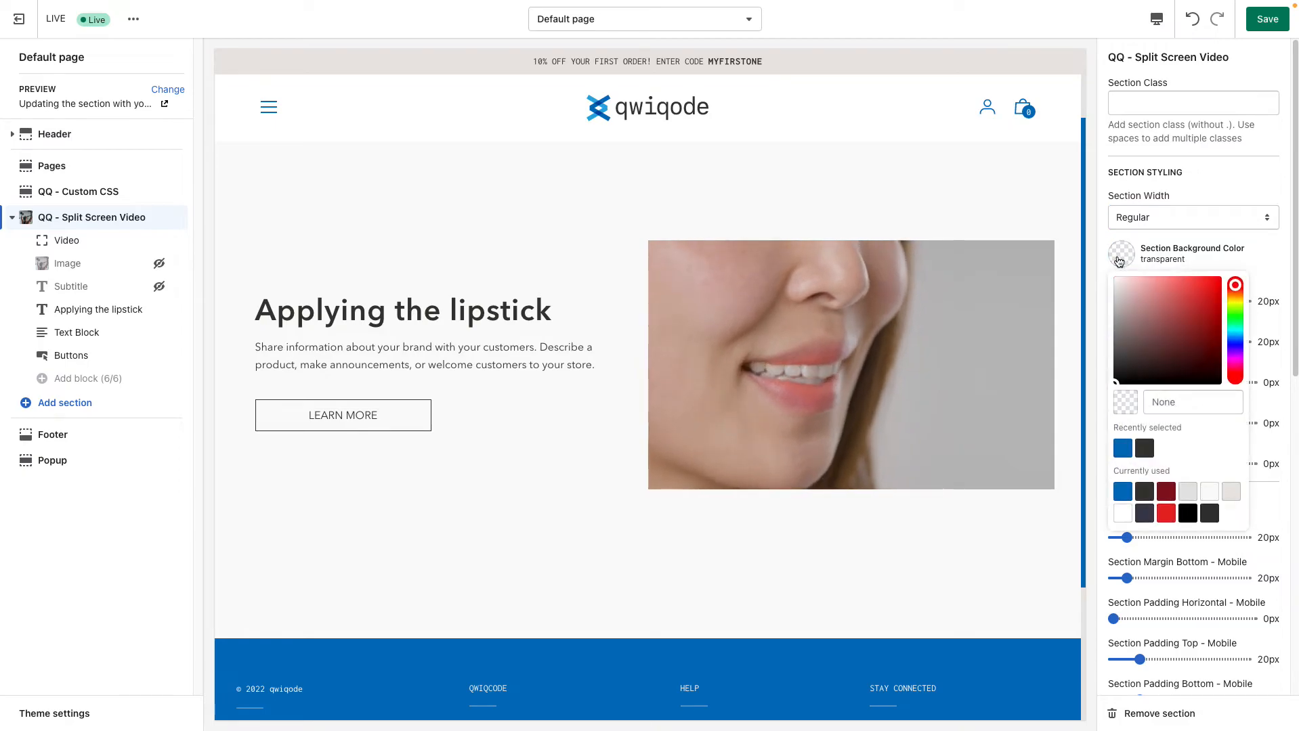
{"action": "left_click", "coordinate": [1231, 491]}
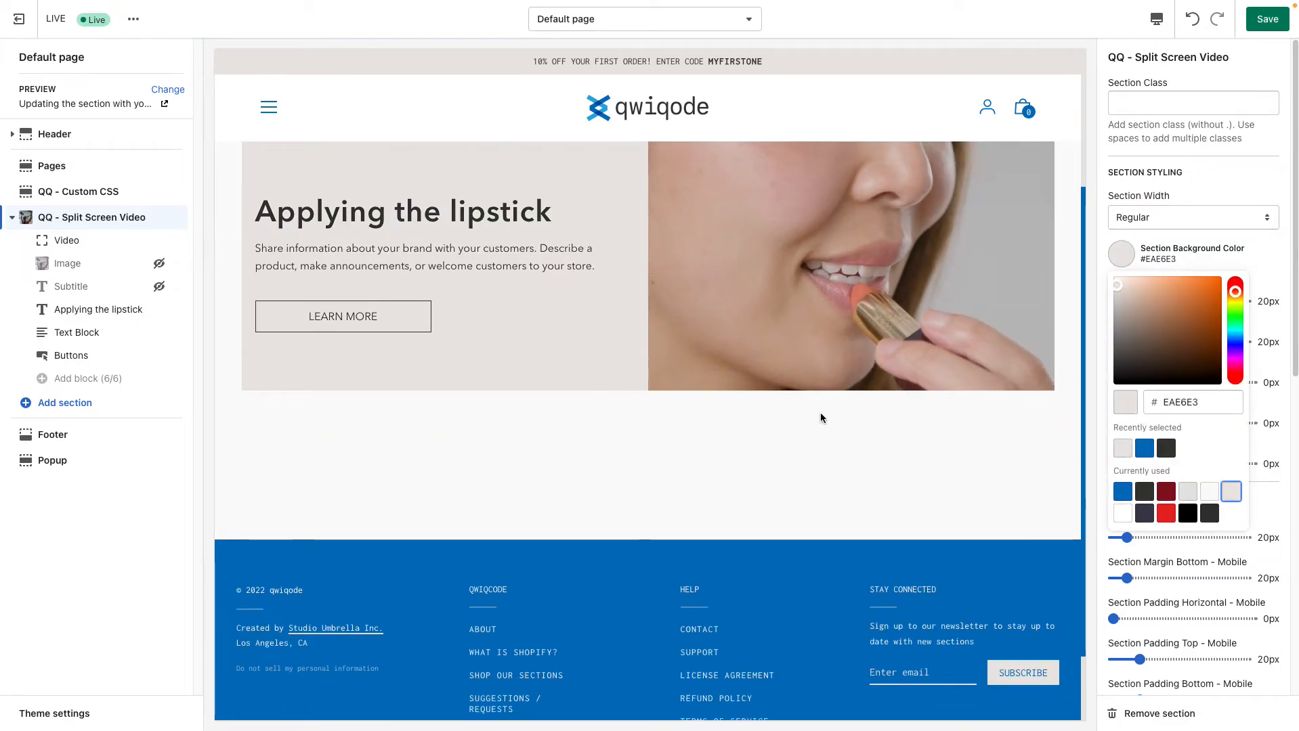
{"action": "left_click", "coordinate": [820, 411]}
Try the Fullwidth and 75% section widths, check how the title wraps, and return Section Width to Regular
{"action": "left_click", "coordinate": [1195, 222]}
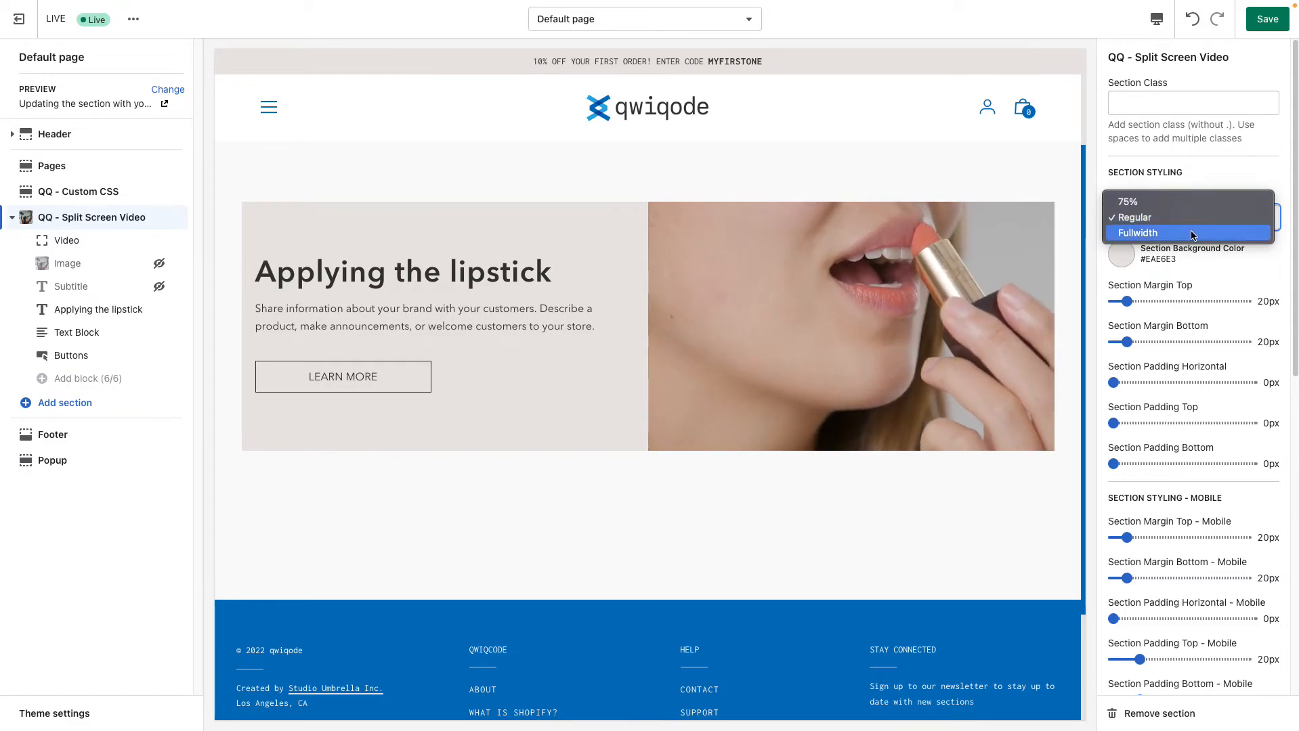
{"action": "left_click", "coordinate": [1172, 233]}
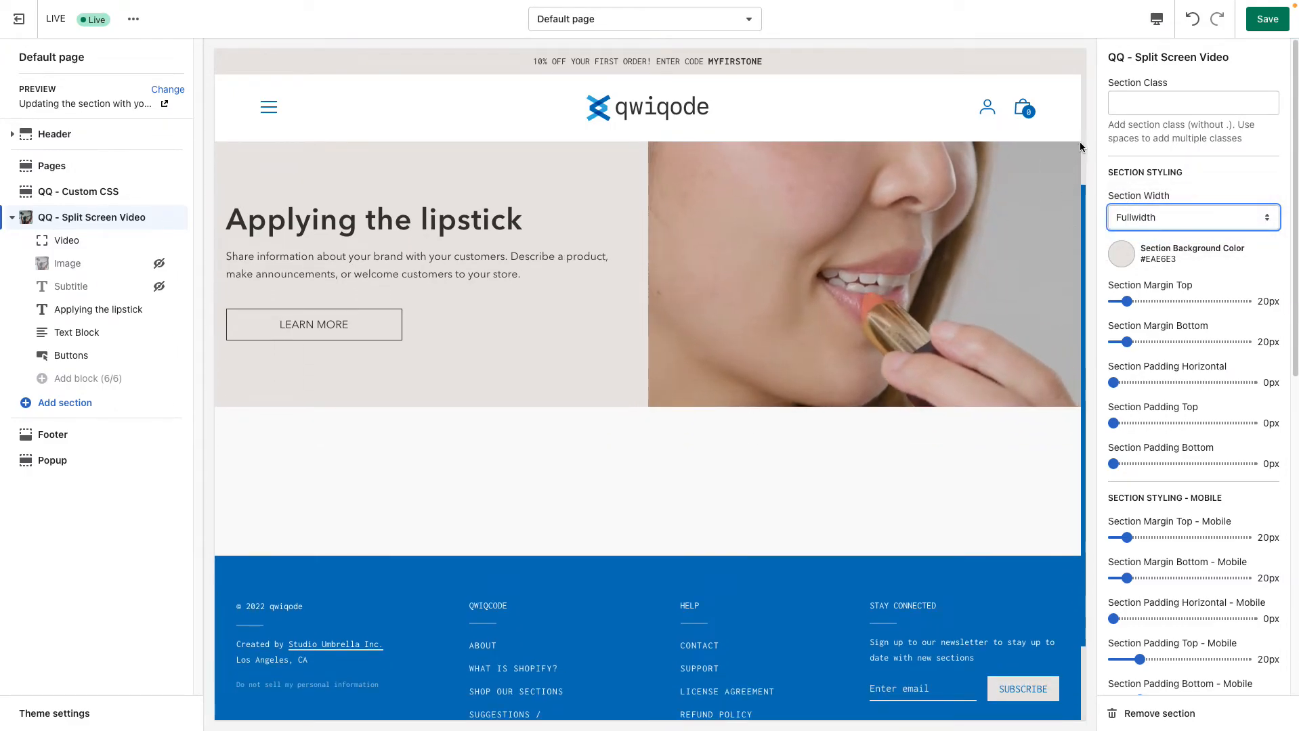
{"action": "left_click", "coordinate": [1146, 210]}
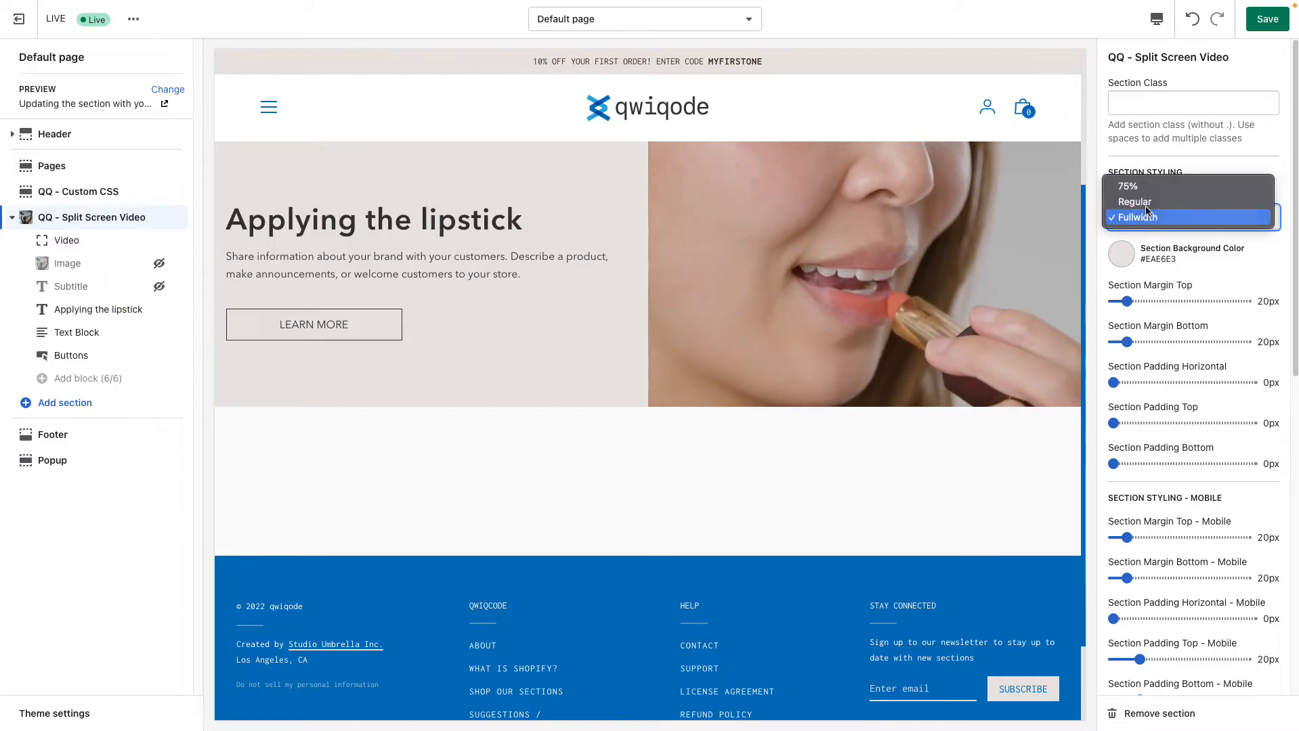
{"action": "left_click", "coordinate": [1130, 267]}
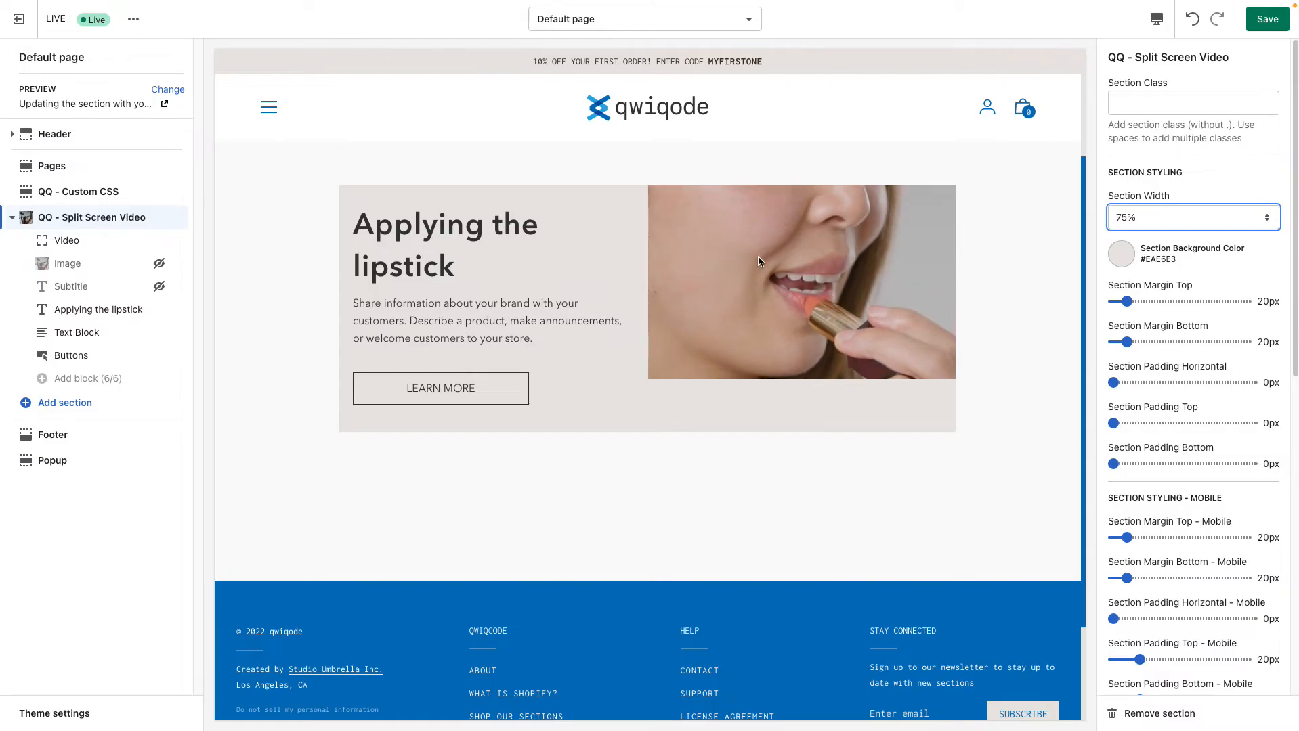
{"action": "left_click_drag", "start_coordinate": [352, 227], "coordinate": [461, 280]}
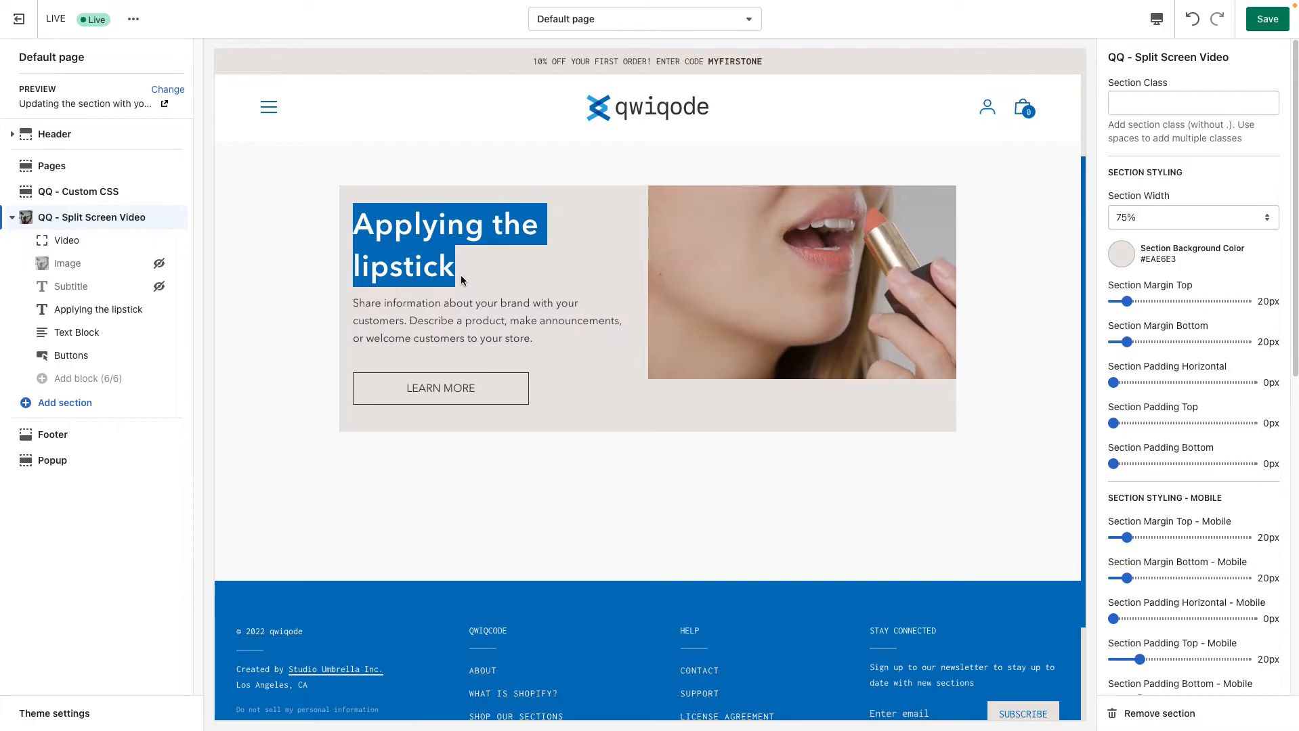
{"action": "left_click", "coordinate": [454, 273]}
{"action": "left_click_drag", "start_coordinate": [454, 273], "coordinate": [344, 225]}
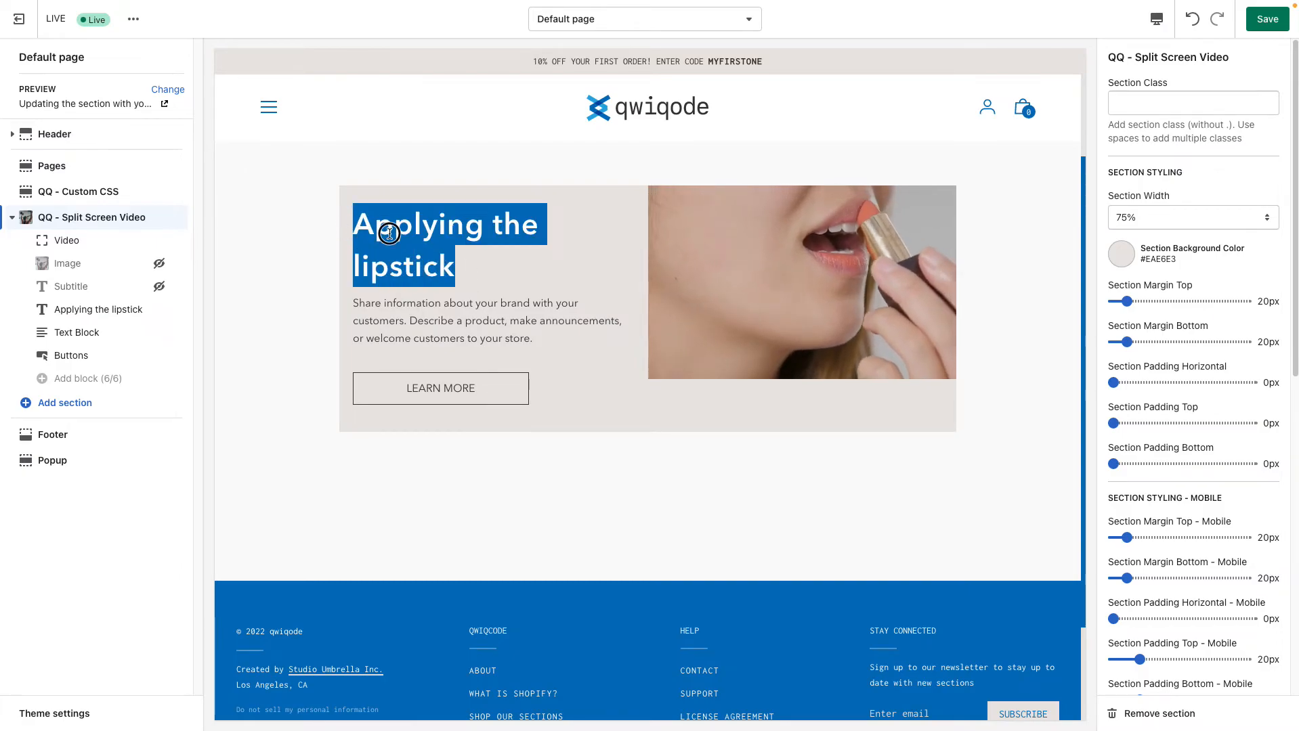
{"action": "left_click", "coordinate": [355, 229]}
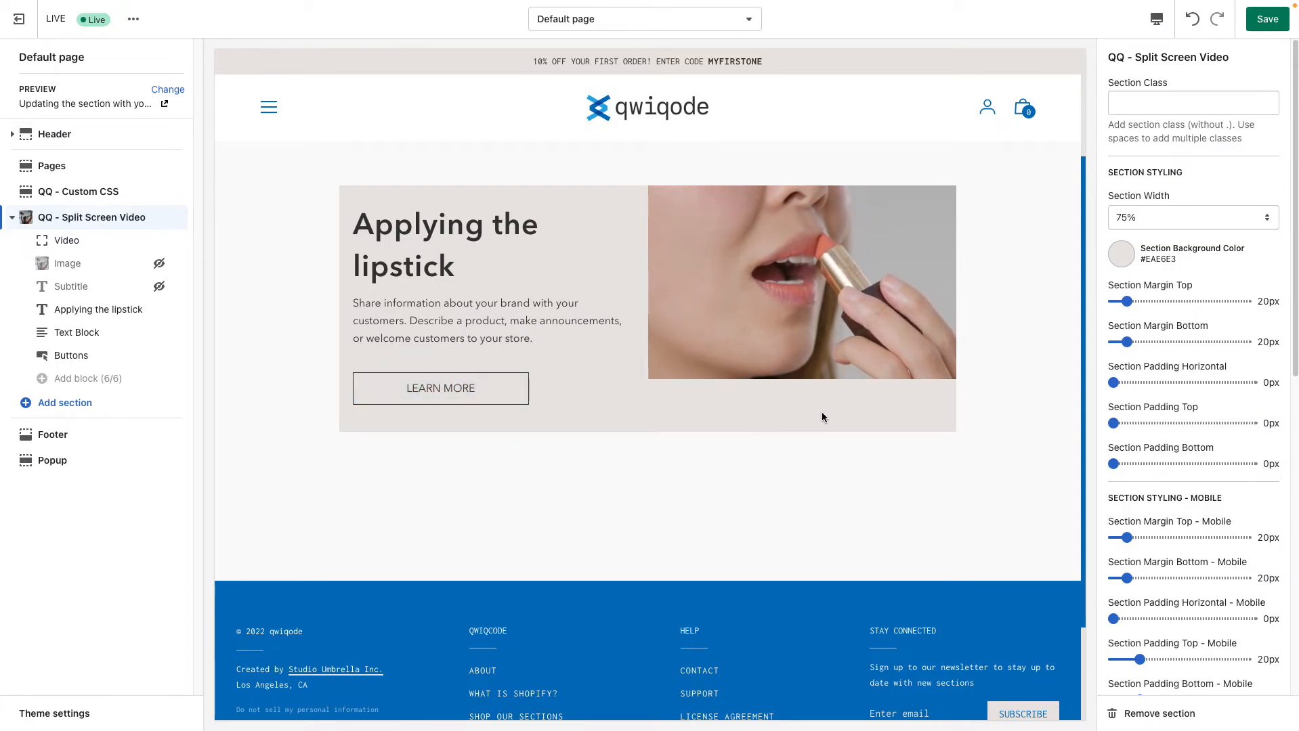
{"action": "left_click", "coordinate": [1180, 218]}
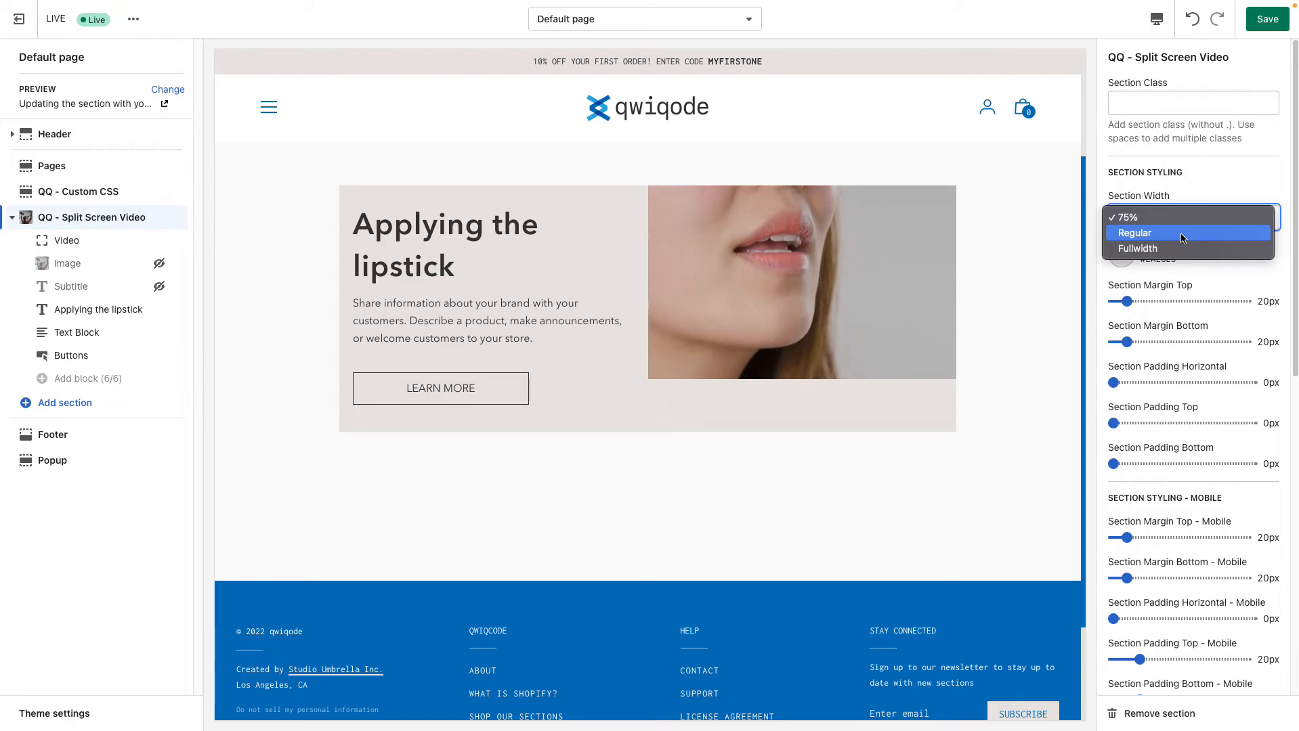
{"action": "left_click", "coordinate": [1180, 233]}
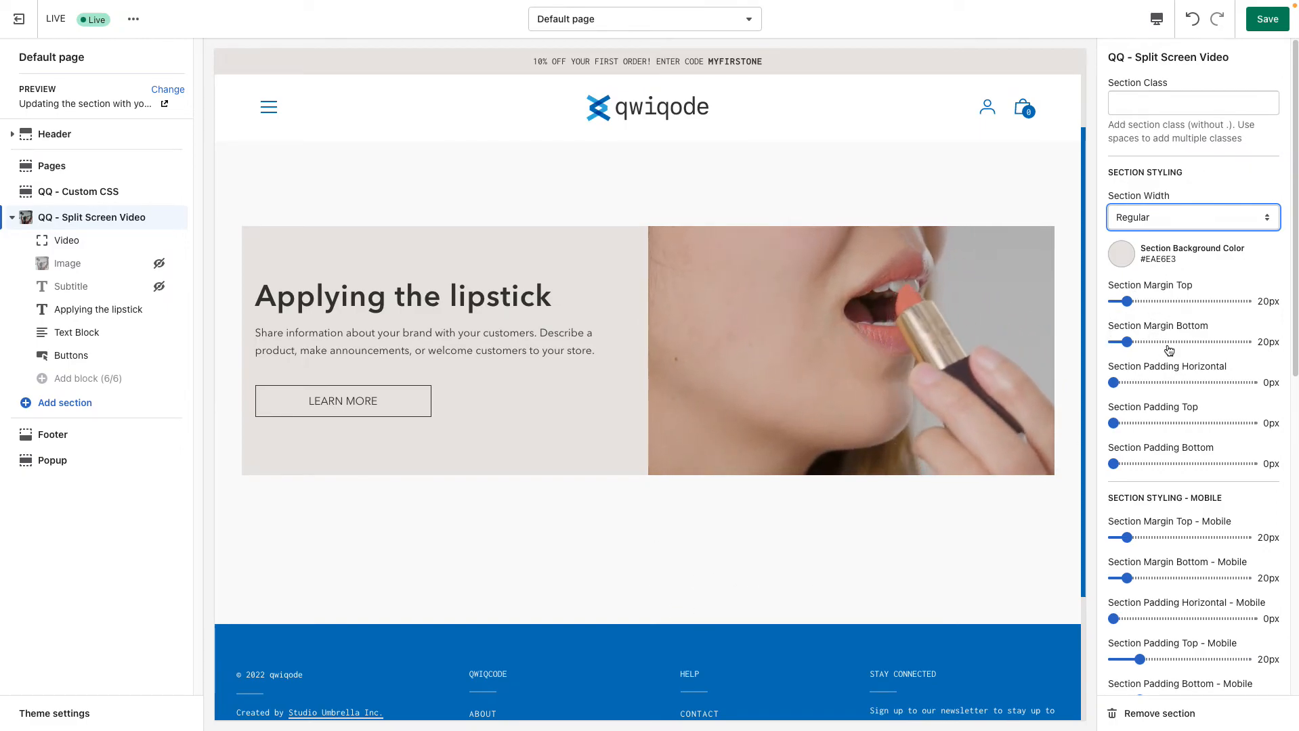
Set the section's top, bottom and horizontal padding to 20px each
{"action": "left_click_drag", "start_coordinate": [1113, 423], "coordinate": [1139, 423]}
{"action": "scroll", "coordinate": [647, 237], "scroll_direction": "up", "scroll_amount": 1}
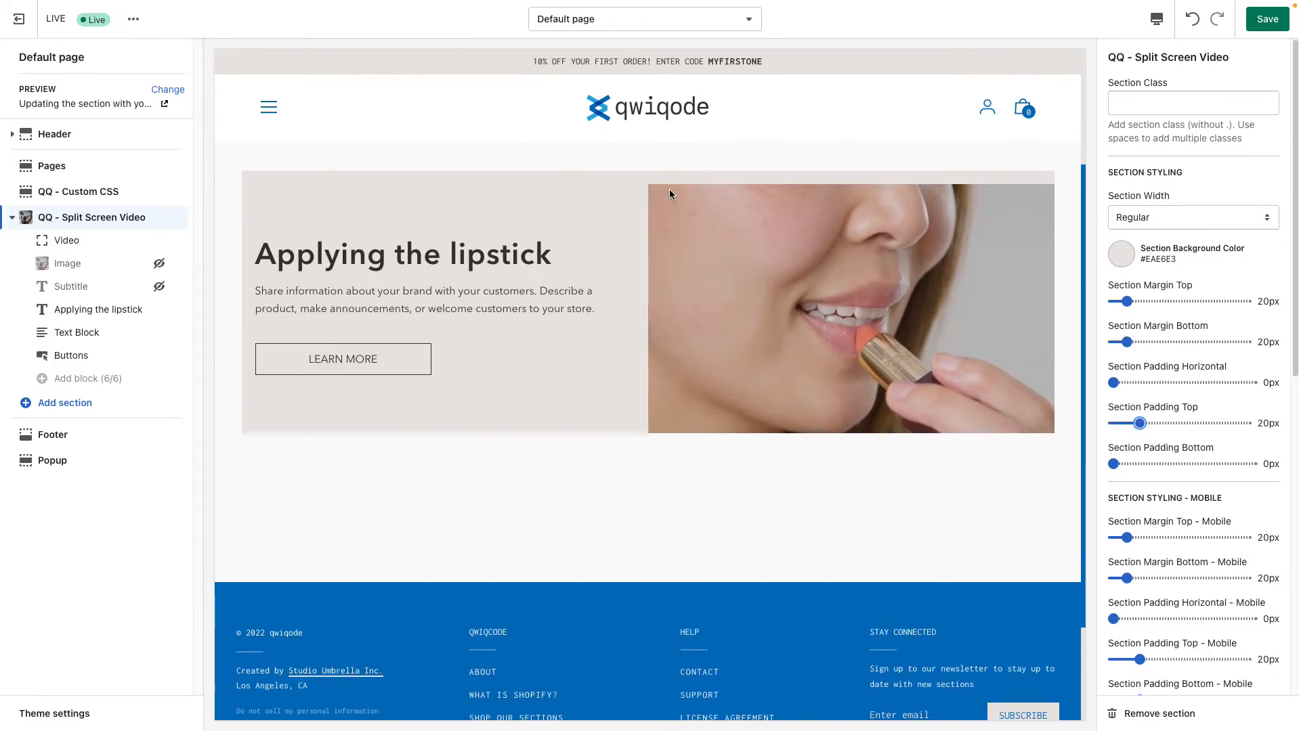
{"action": "left_click_drag", "start_coordinate": [1115, 463], "coordinate": [1140, 464]}
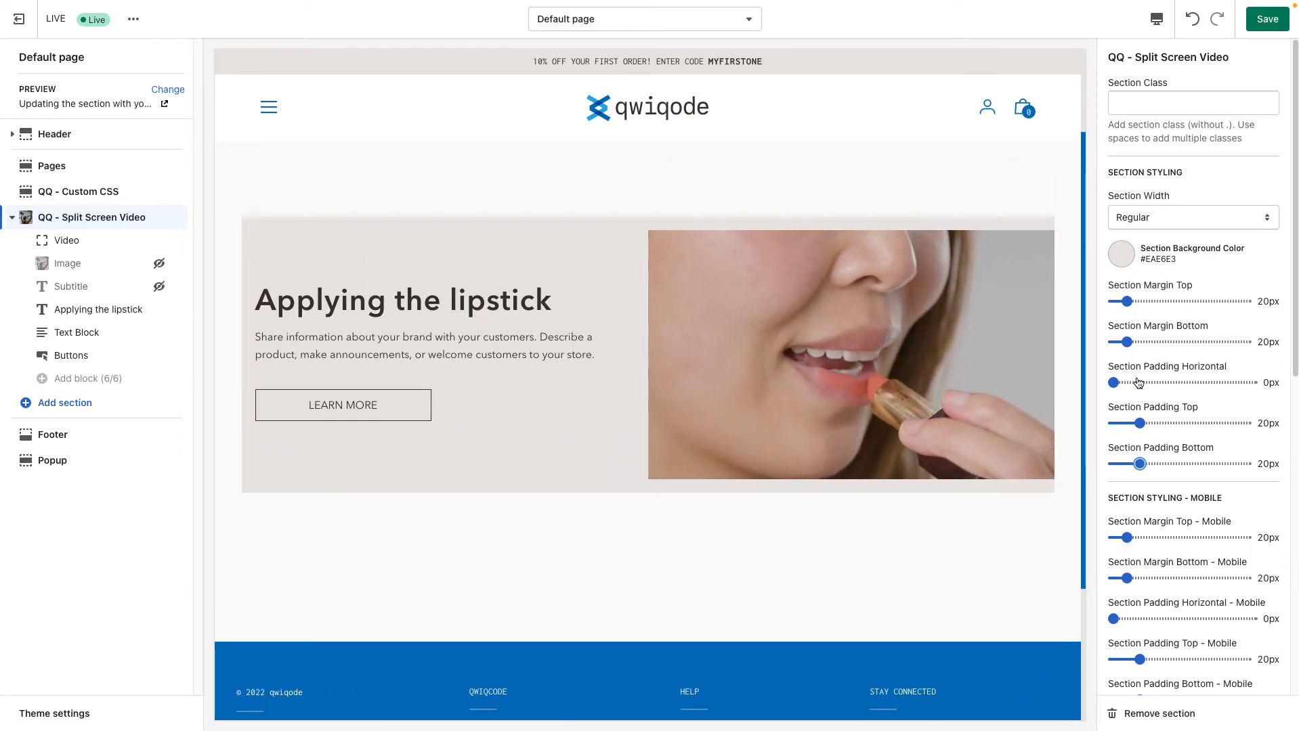
{"action": "left_click_drag", "start_coordinate": [1113, 382], "coordinate": [1137, 383]}
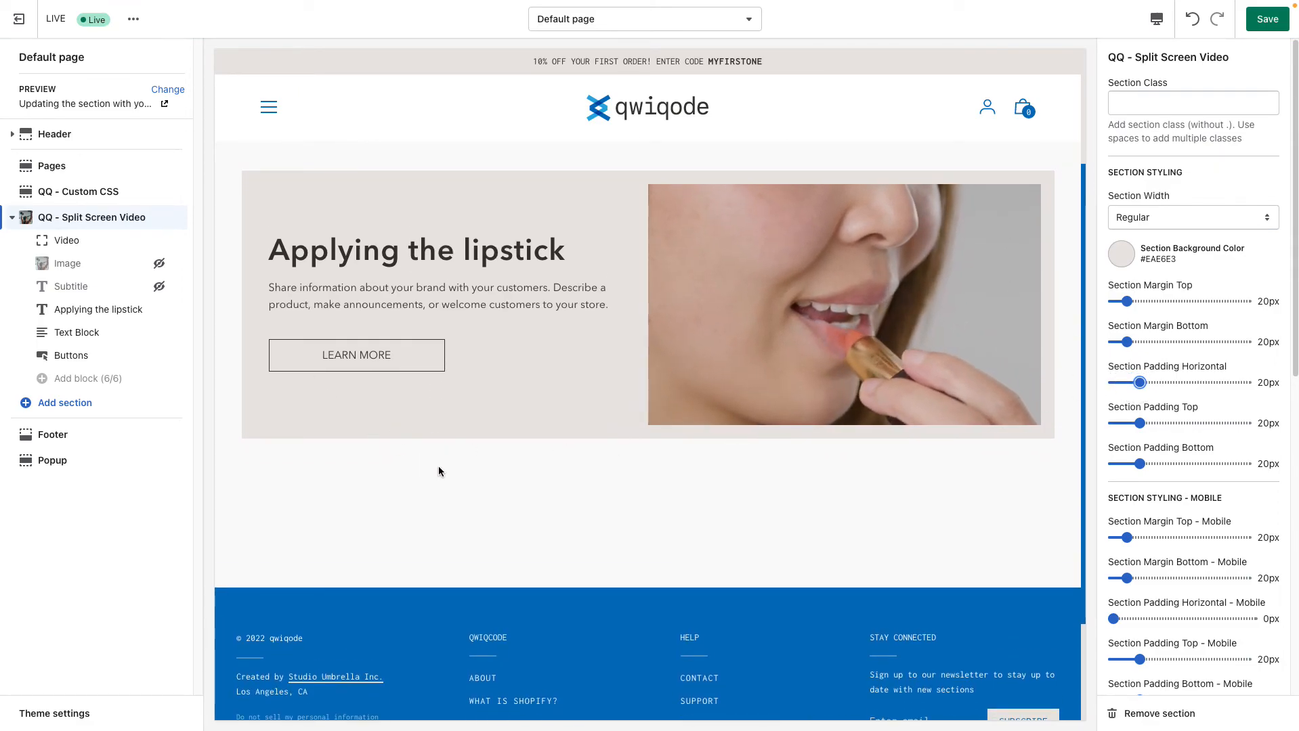
Try Top and Bottom for the Text Area Vertical Position and return it to Center
{"action": "scroll", "coordinate": [1225, 478], "scroll_direction": "down", "scroll_amount": 1}
{"action": "scroll", "coordinate": [1225, 478], "scroll_direction": "down", "scroll_amount": 1}
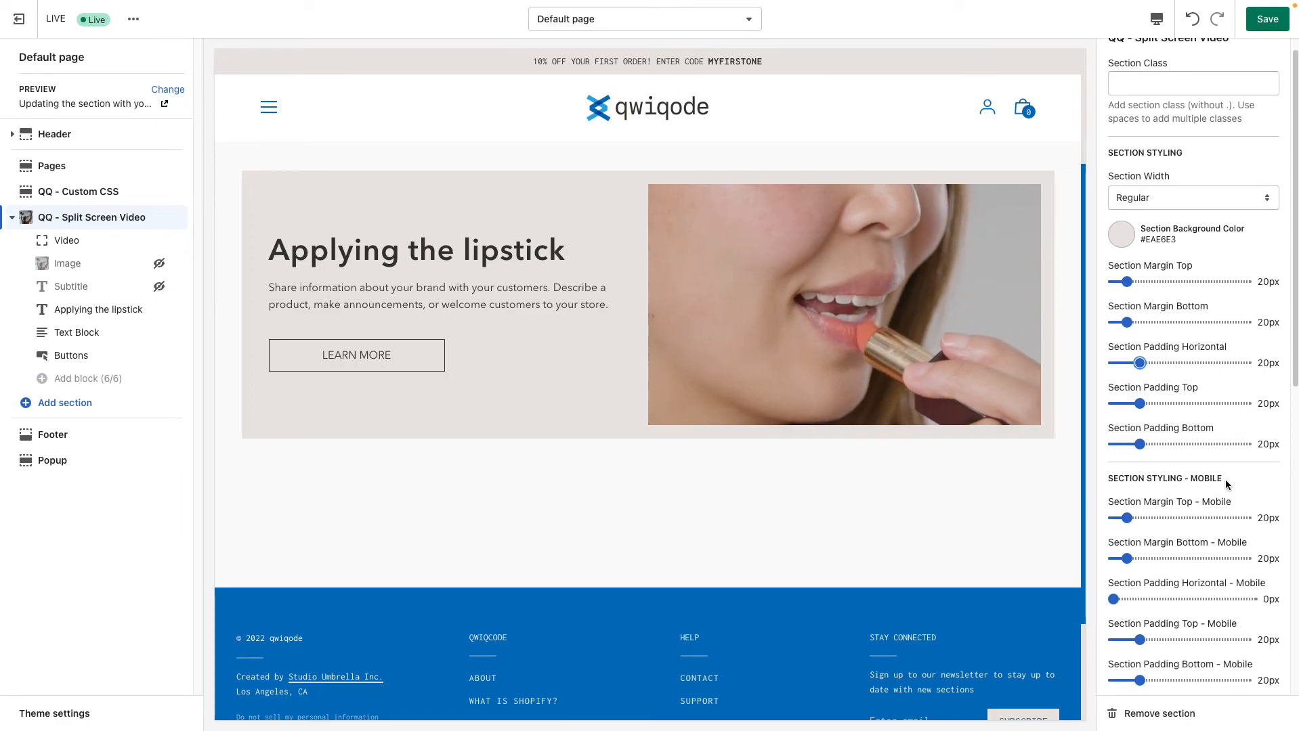
{"action": "scroll", "coordinate": [1223, 482], "scroll_direction": "down", "scroll_amount": 3}
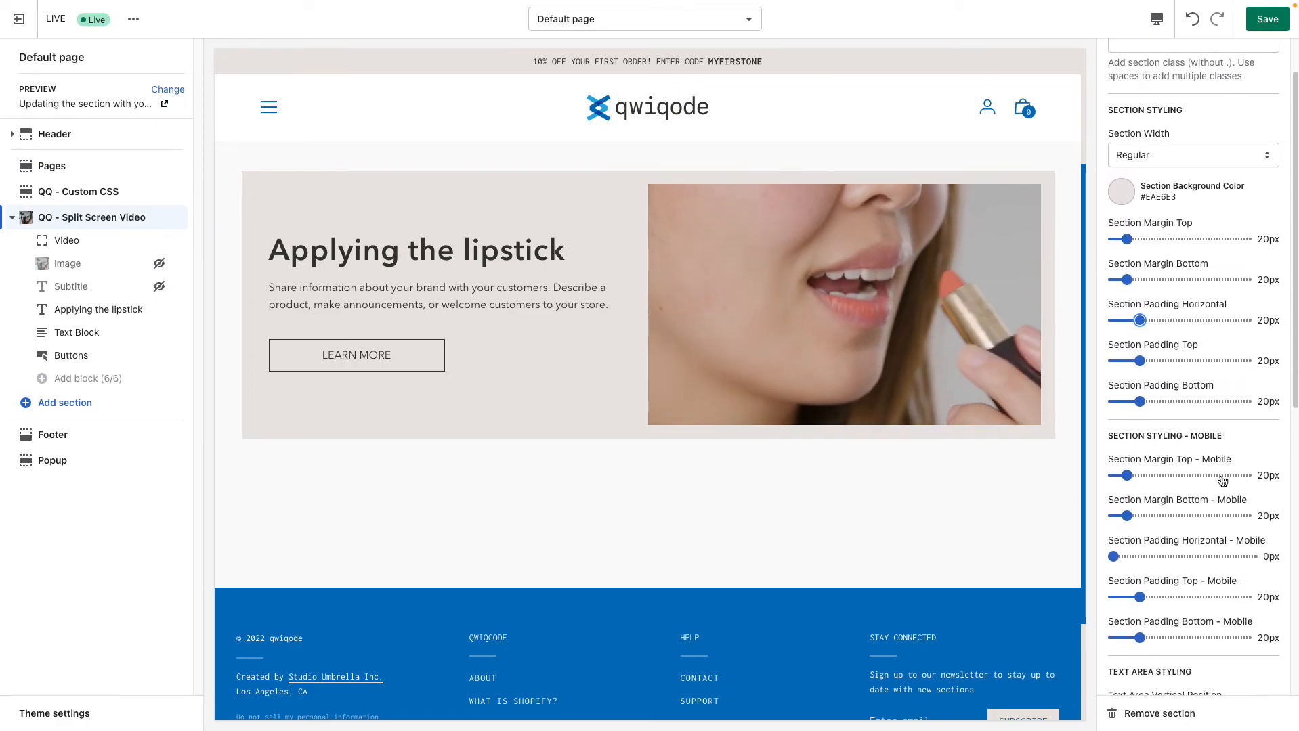
{"action": "scroll", "coordinate": [1204, 572], "scroll_direction": "down", "scroll_amount": 9}
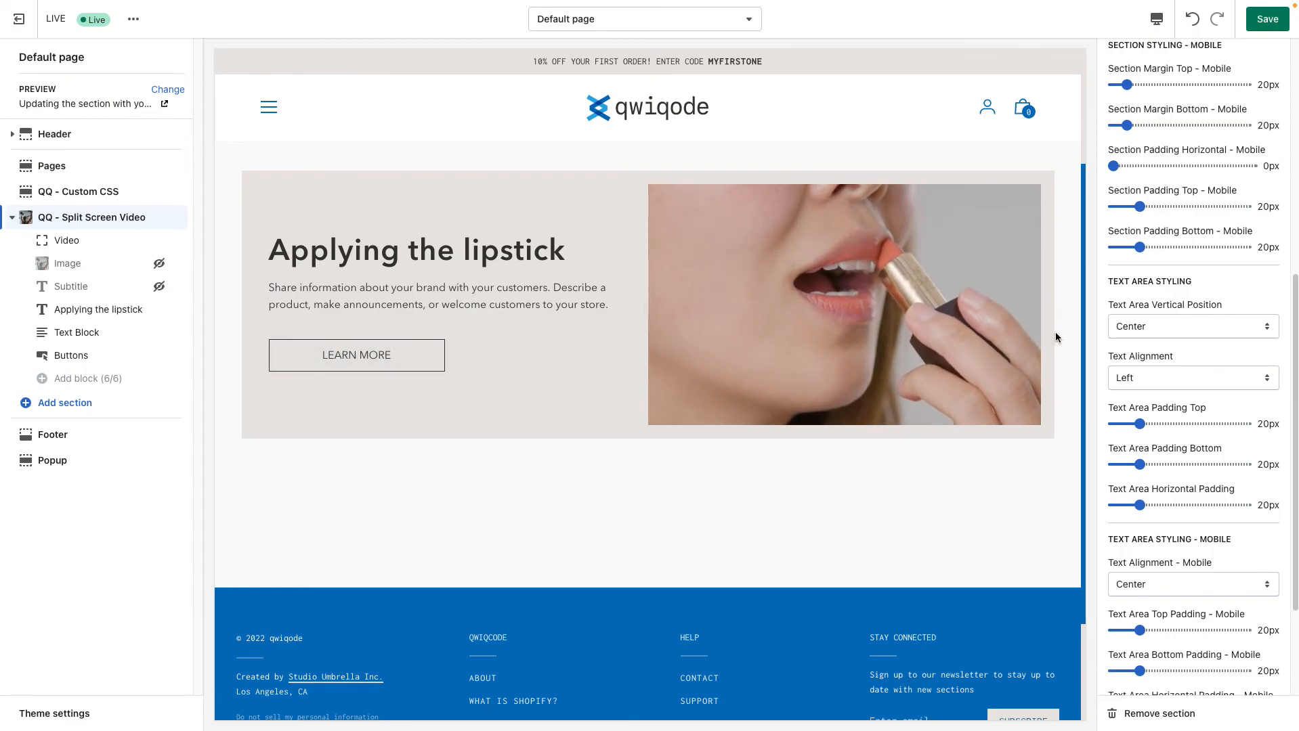
{"action": "left_click", "coordinate": [1170, 327]}
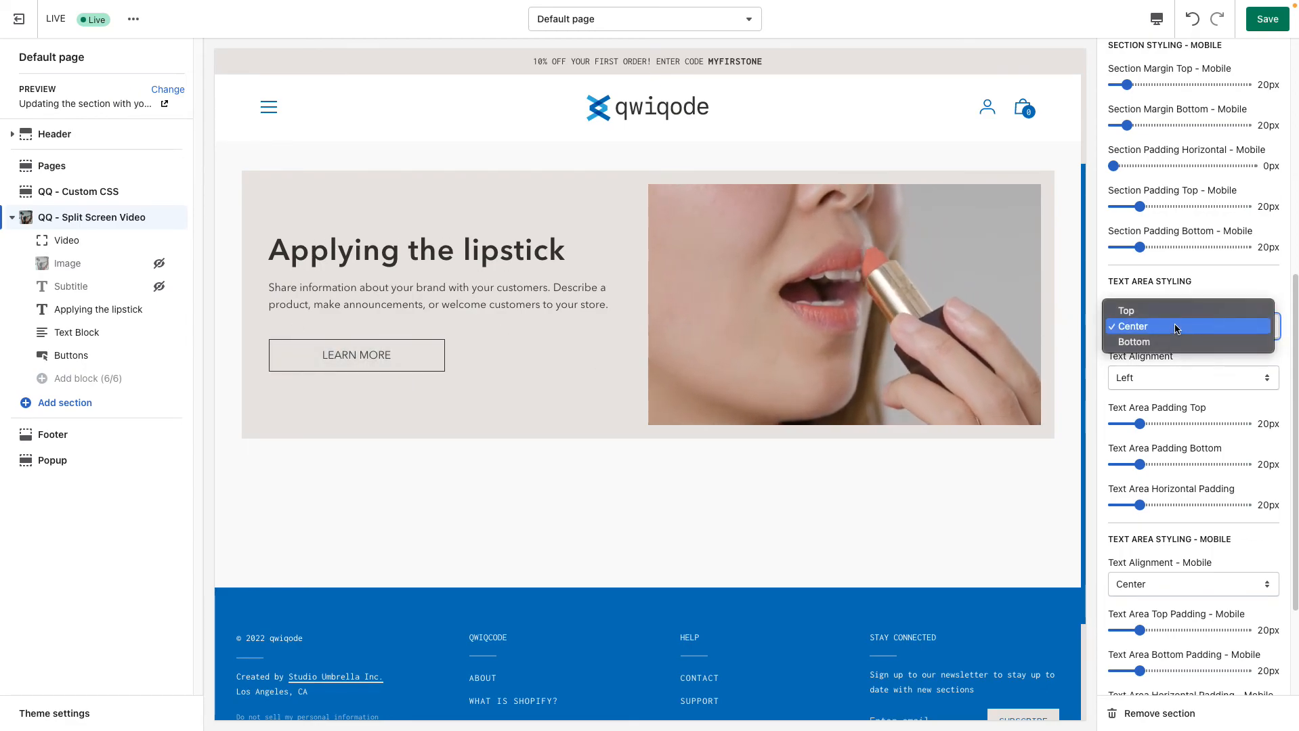
{"action": "left_click", "coordinate": [1172, 311]}
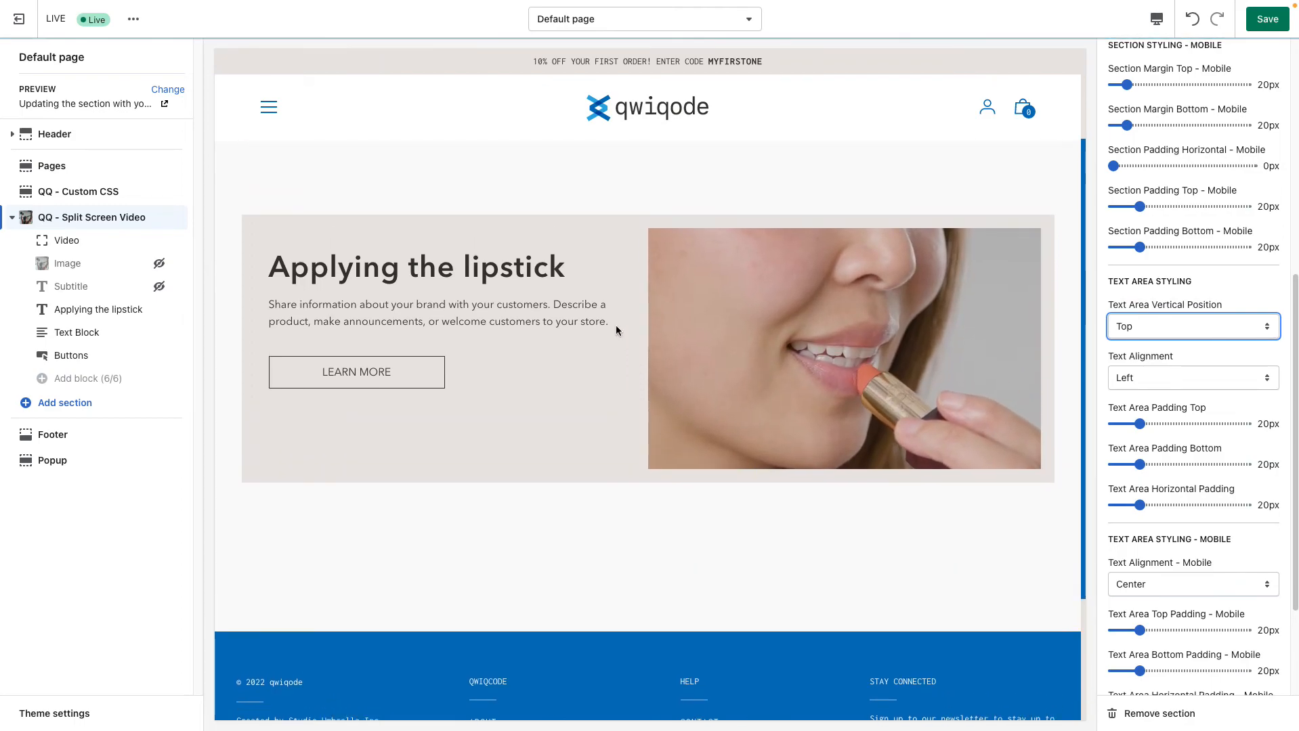
{"action": "left_click", "coordinate": [1179, 326]}
{"action": "left_click", "coordinate": [1172, 356]}
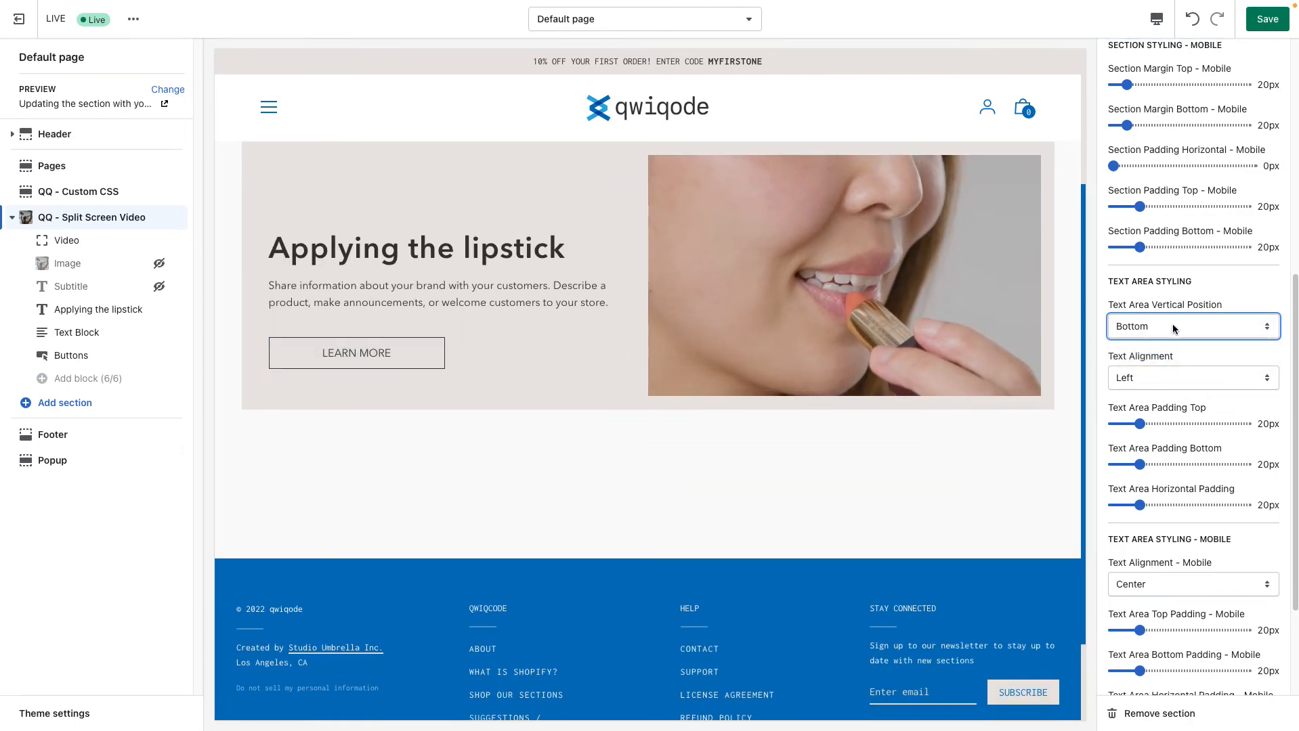
{"action": "left_click", "coordinate": [1174, 326]}
{"action": "left_click", "coordinate": [1170, 311]}
Try Center and Right for the text area's Text Alignment and return it to Left
{"action": "left_click", "coordinate": [1160, 376]}
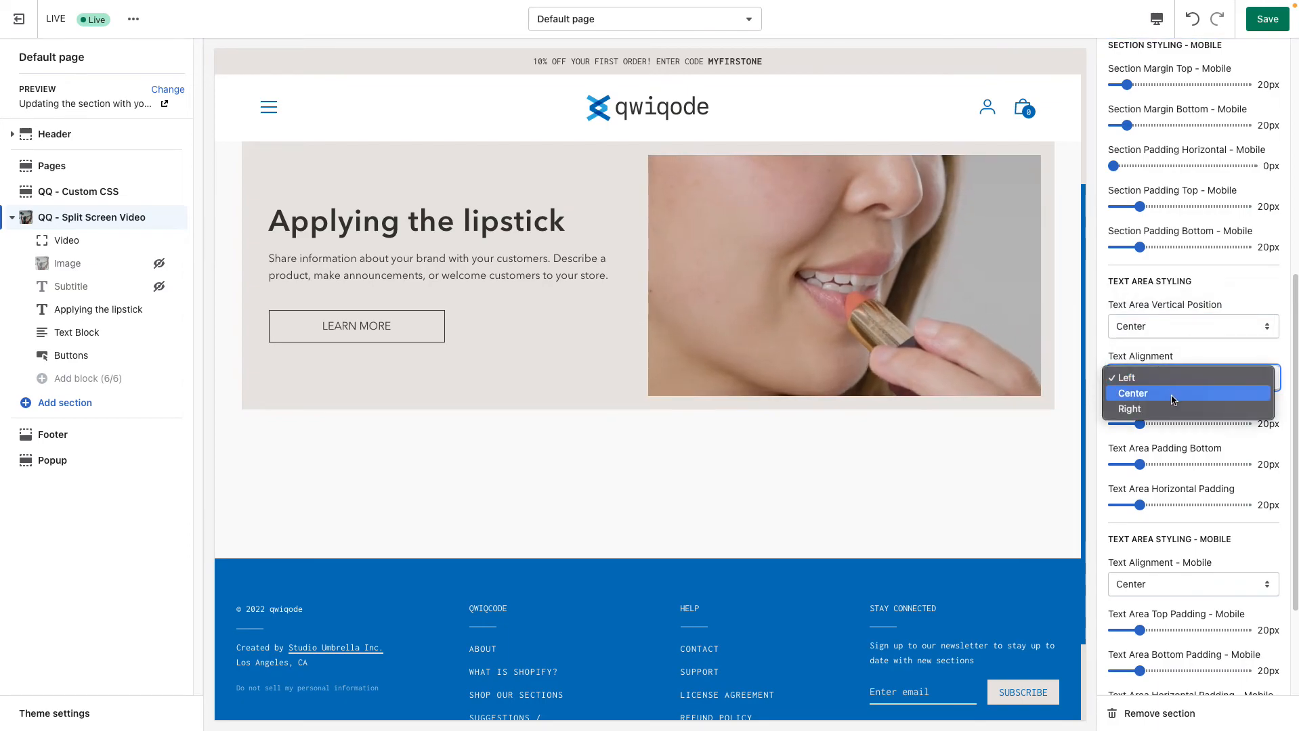
{"action": "left_click", "coordinate": [1202, 395]}
{"action": "left_click", "coordinate": [1147, 377]}
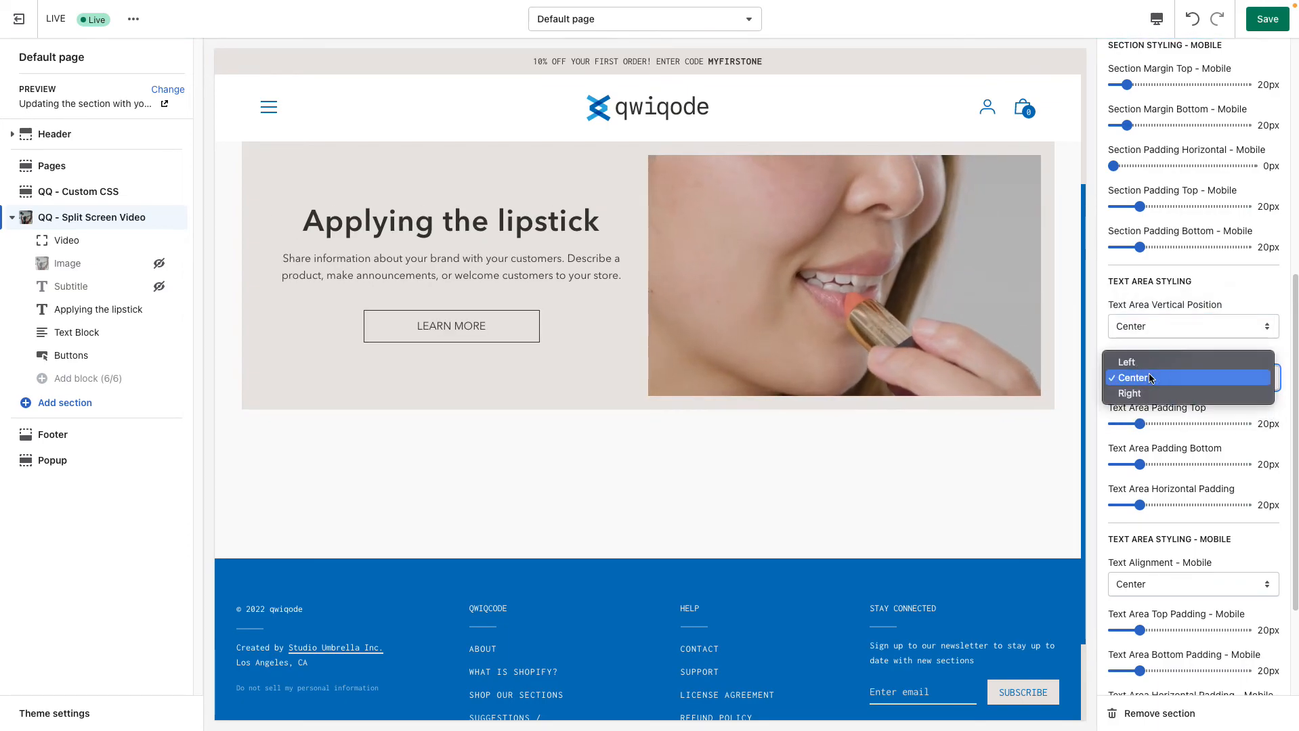
{"action": "left_click", "coordinate": [1129, 393]}
{"action": "left_click", "coordinate": [1160, 375]}
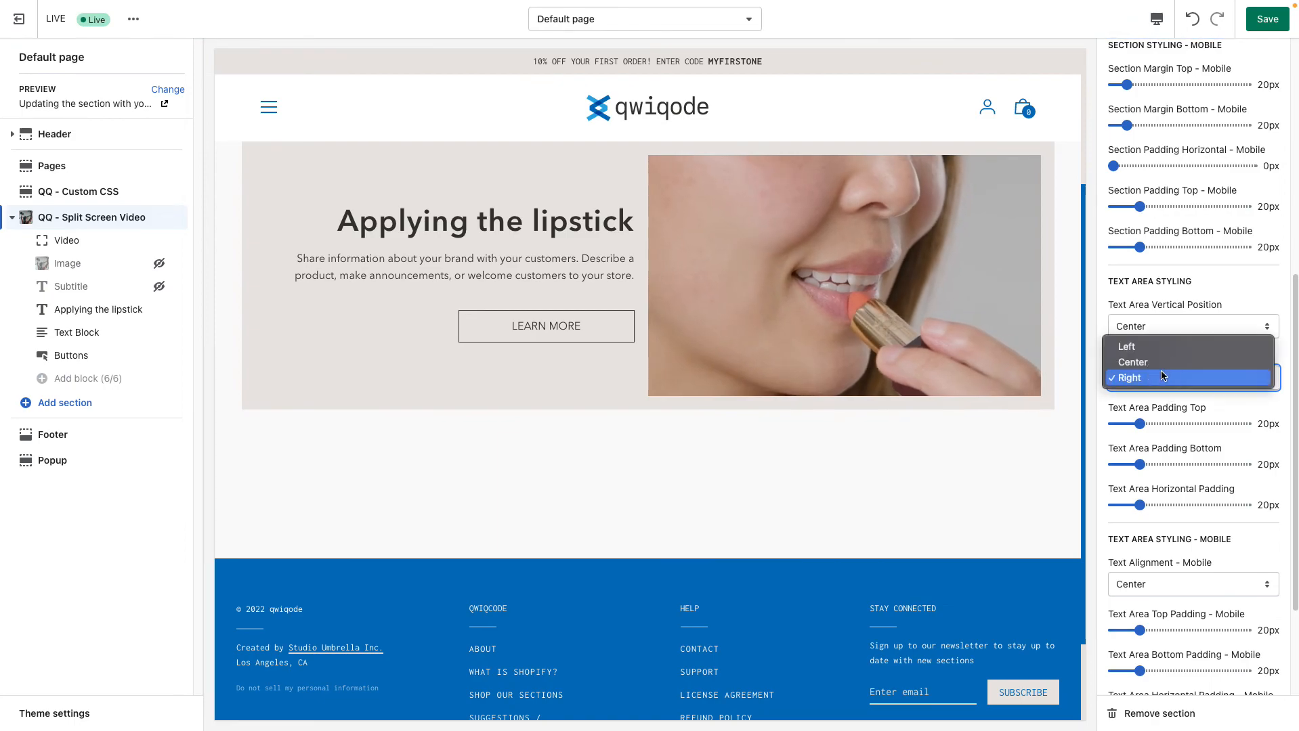
{"action": "left_click", "coordinate": [1126, 346]}
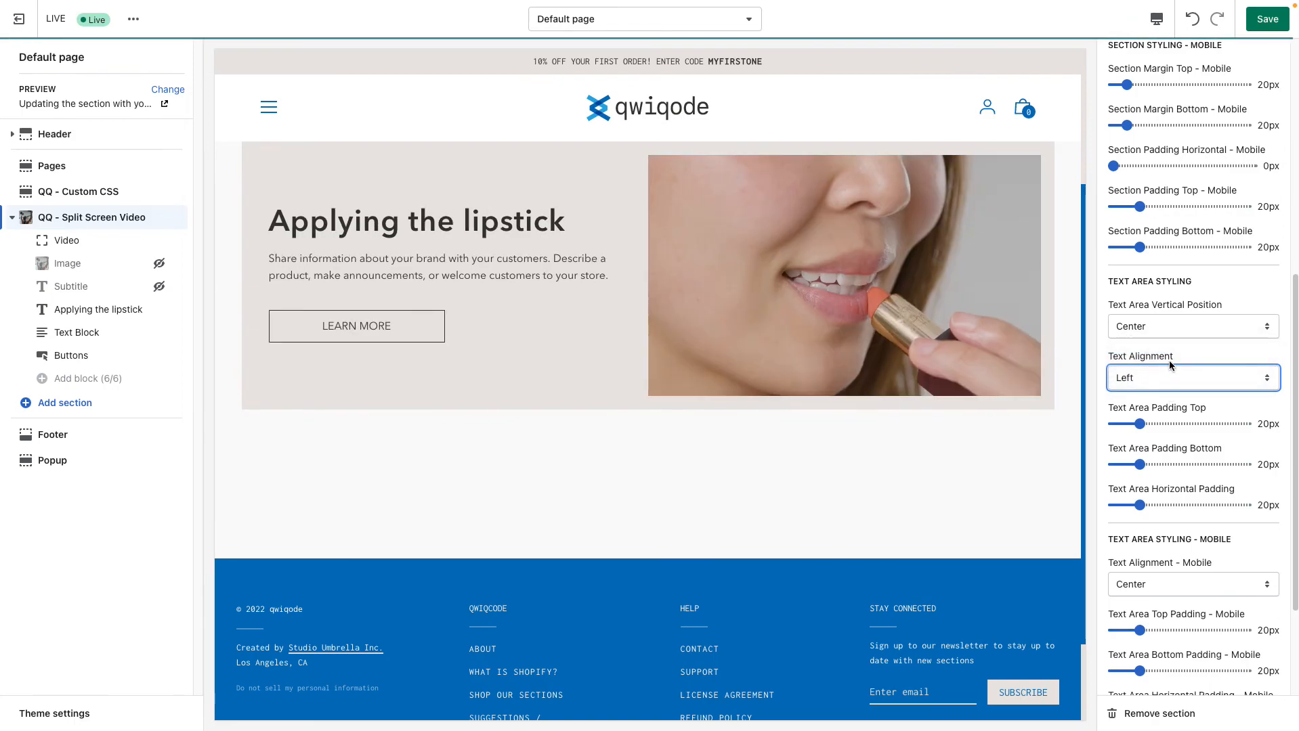
Try a Text Area Padding Top of 35px and return it to 20px
{"action": "scroll", "coordinate": [1204, 448], "scroll_direction": "down", "scroll_amount": 1}
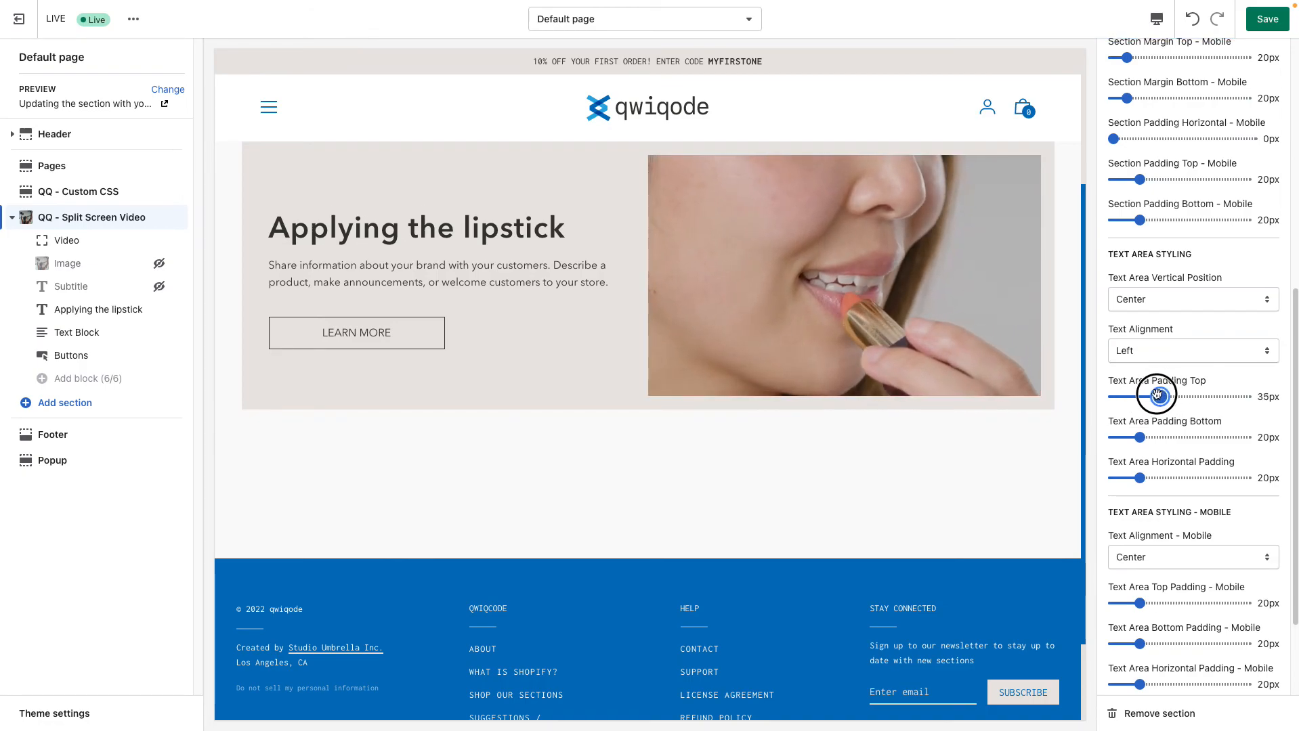
{"action": "left_click_drag", "start_coordinate": [1154, 396], "coordinate": [1145, 396]}
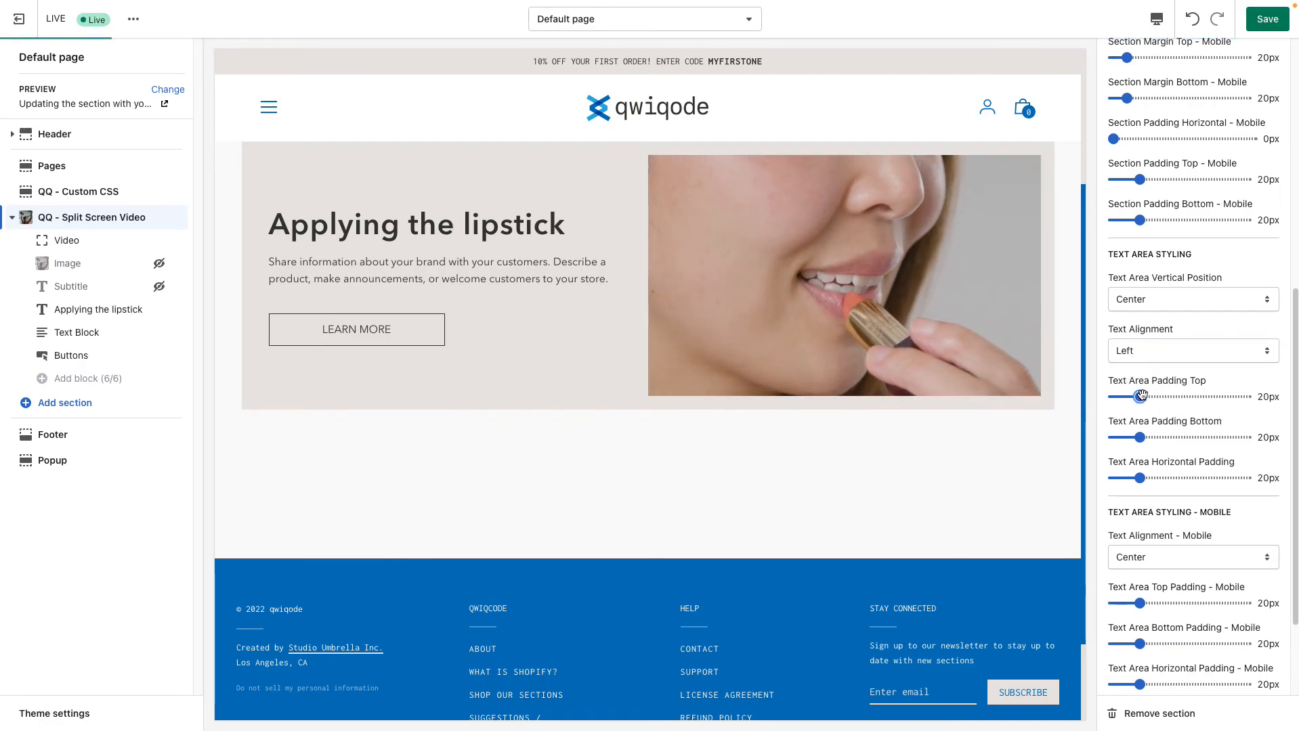
Review the section's mobile text area and button styling settings, including the Buttons Layout options, keeping Side by Side
{"action": "scroll", "coordinate": [1178, 425], "scroll_direction": "down", "scroll_amount": 2}
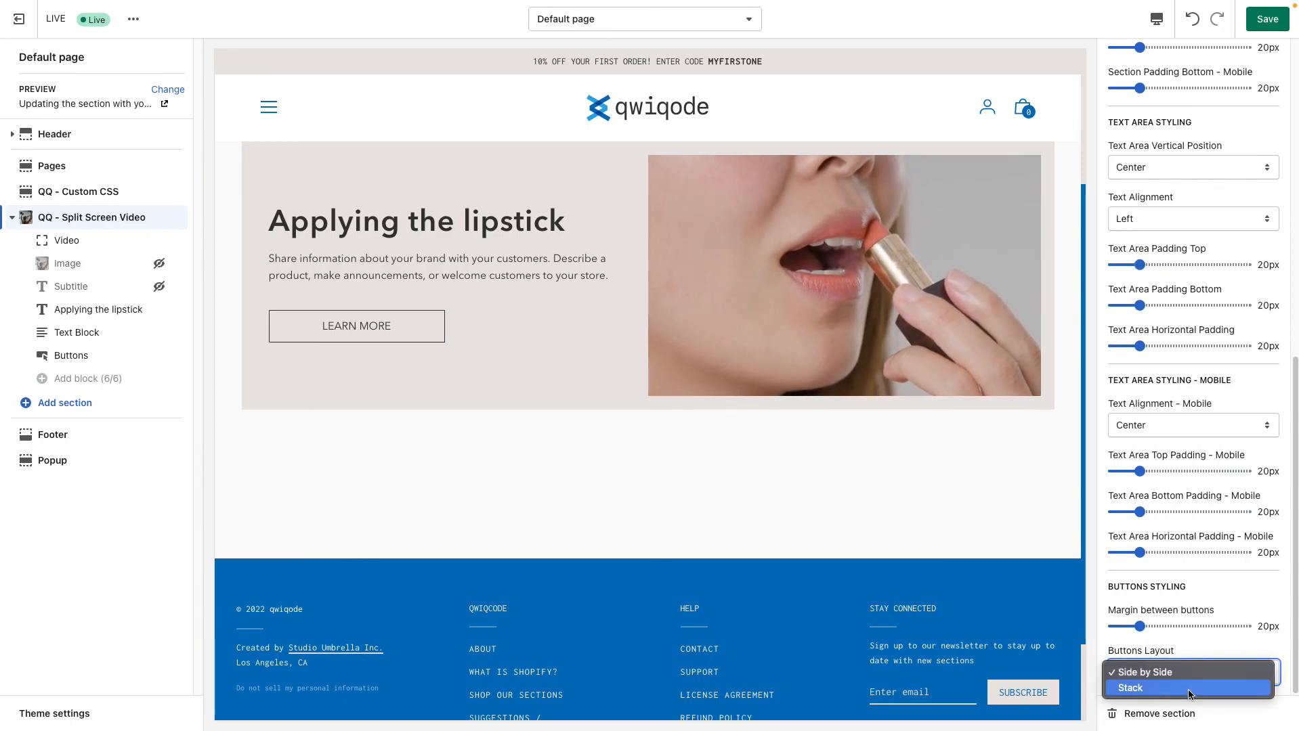
{"action": "left_click", "coordinate": [1175, 649]}
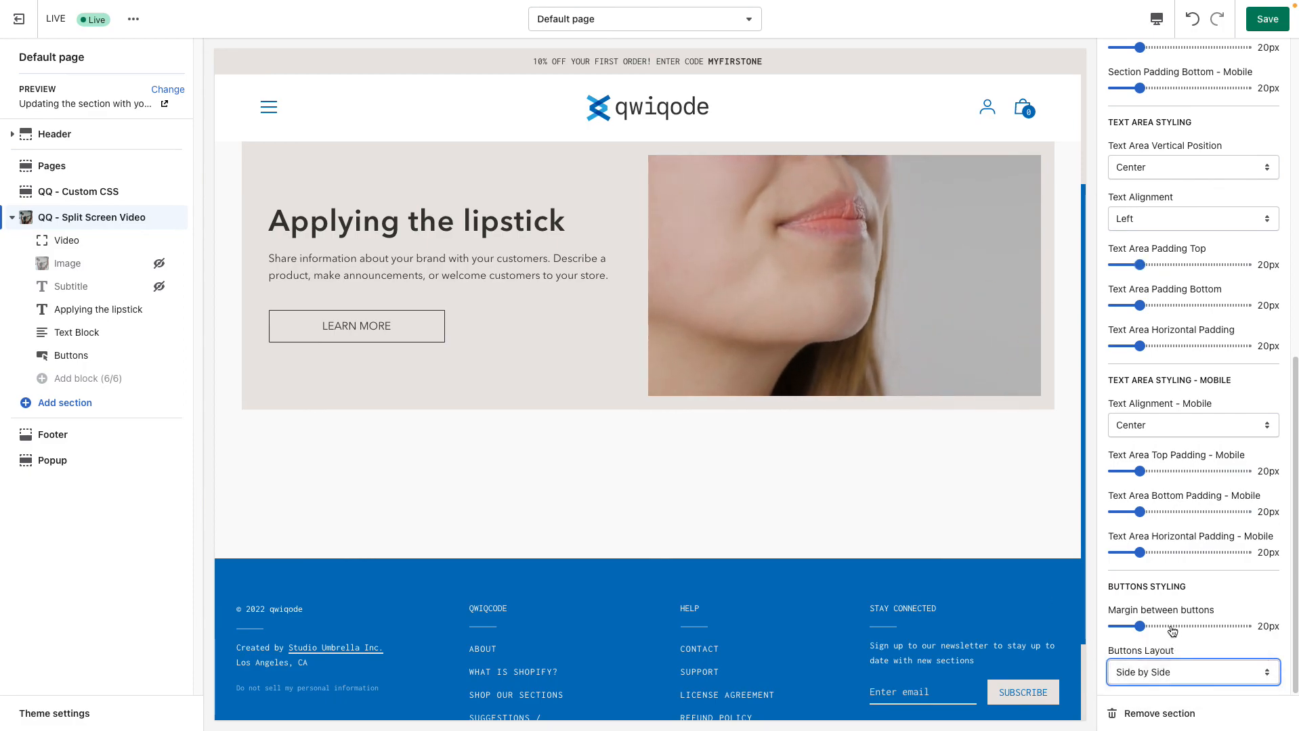
{"action": "scroll", "coordinate": [1173, 635], "scroll_direction": "up", "scroll_amount": 10}
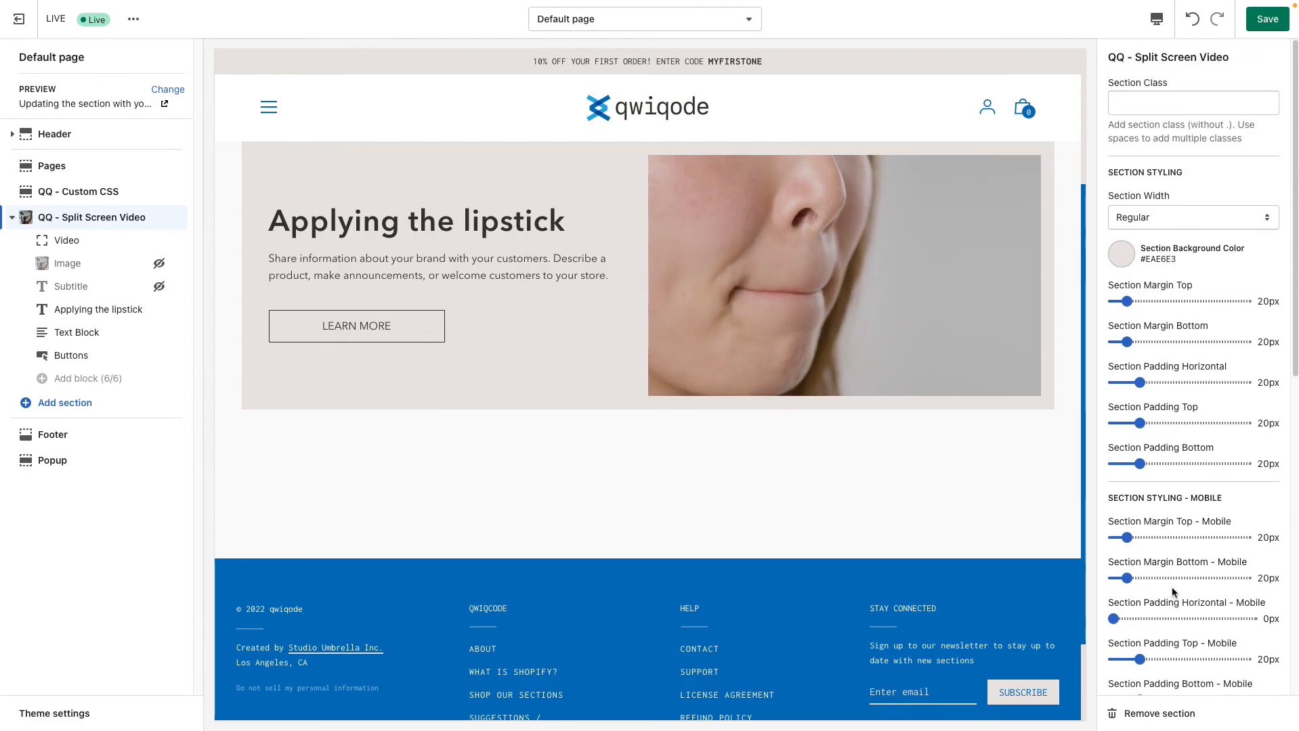